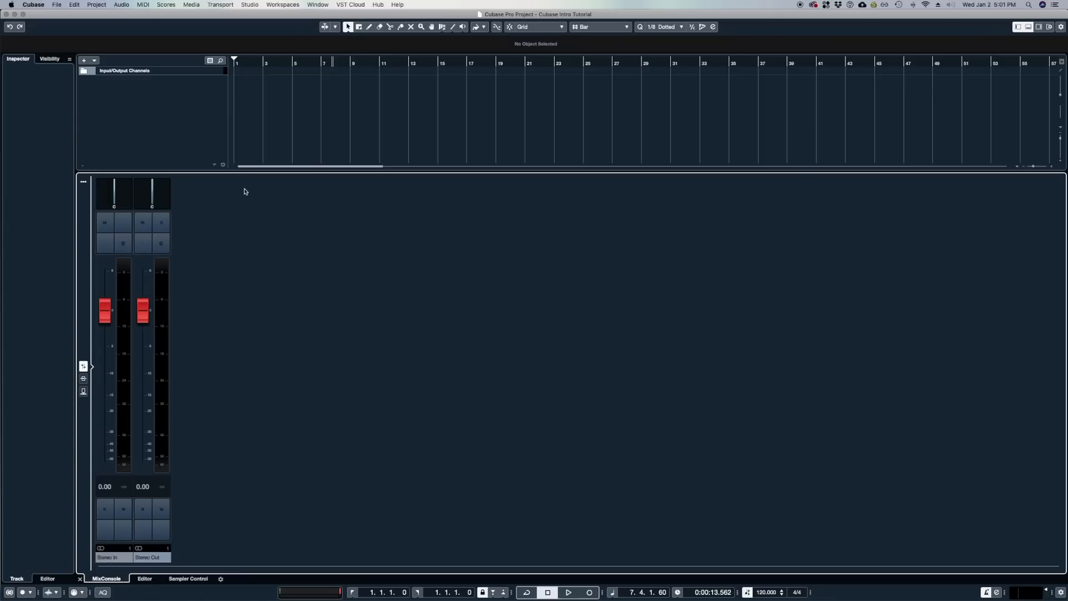
- Toggle the docked MixConsole off and on below the project timeline
key(alt+F3)
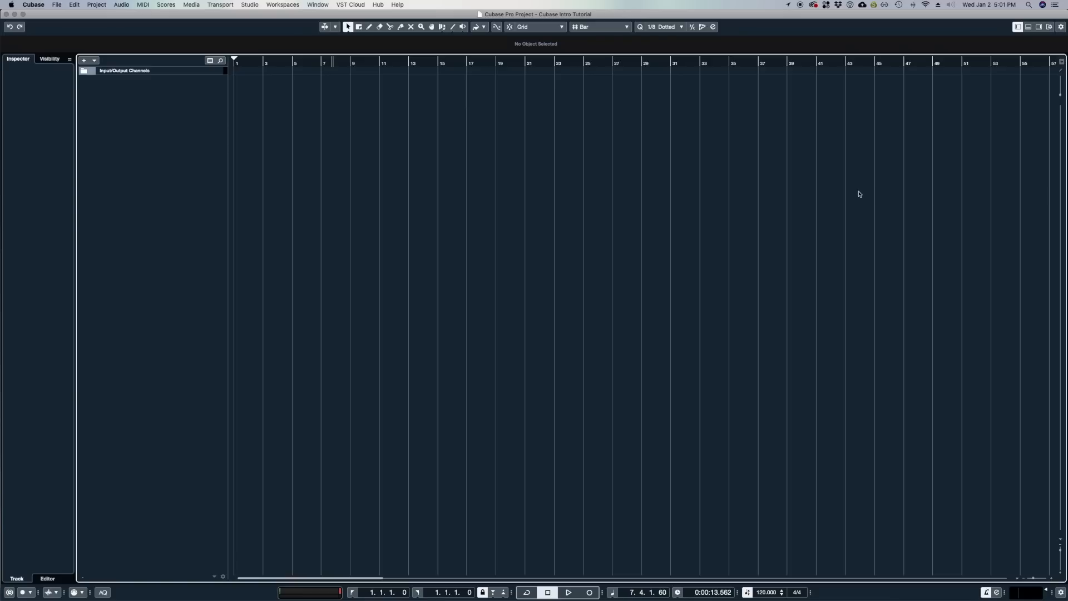
key(alt+F3)
key(alt+F3)
key(alt+F3)
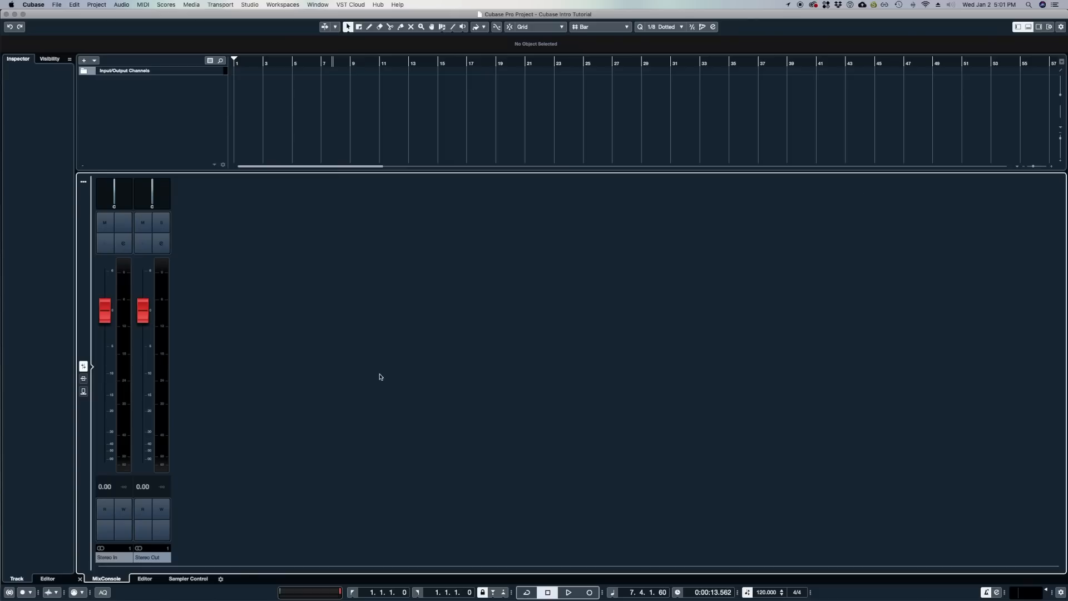
- Switch the lower zone to the Editor view, toggle it, and leave it hidden
click(145, 578)
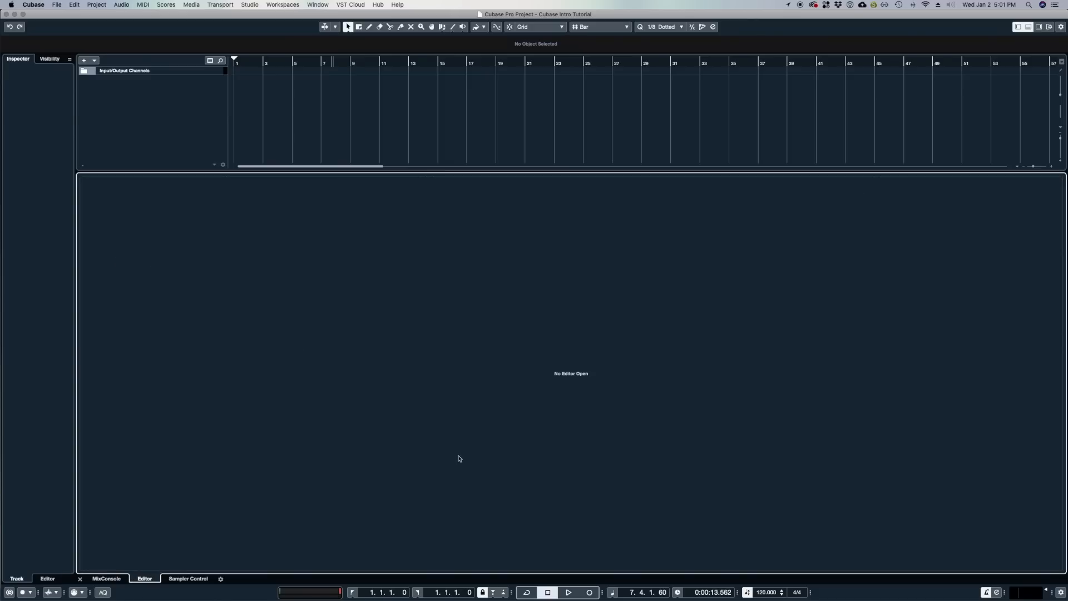
key(super+alt+e)
key(super+alt+e)
key(super+alt+e)
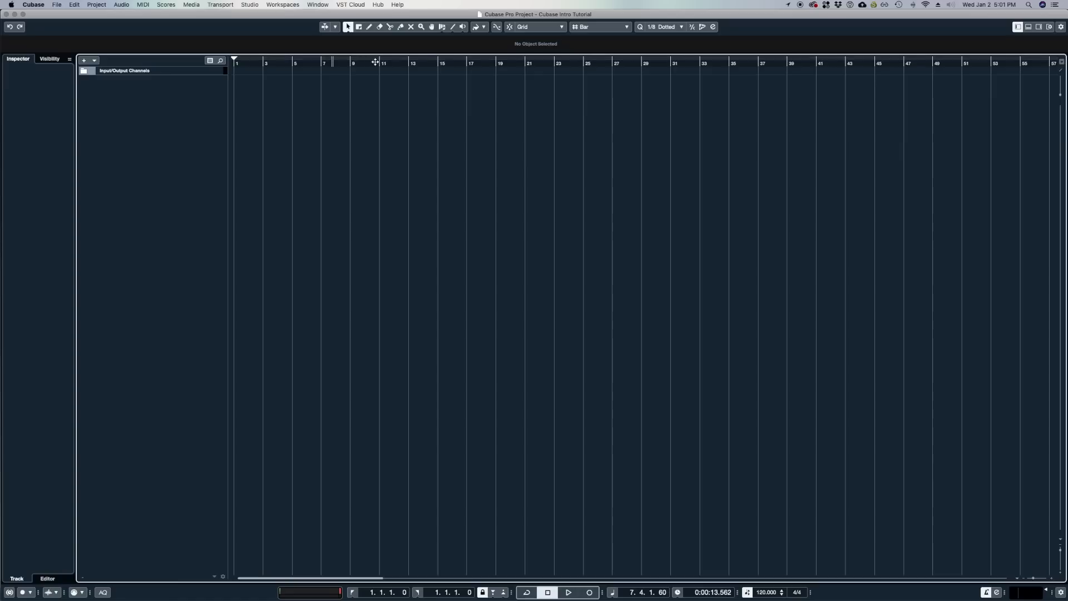
- Change the primary time format of the project from Bars+Beats to Seconds
key(h)
key(h)
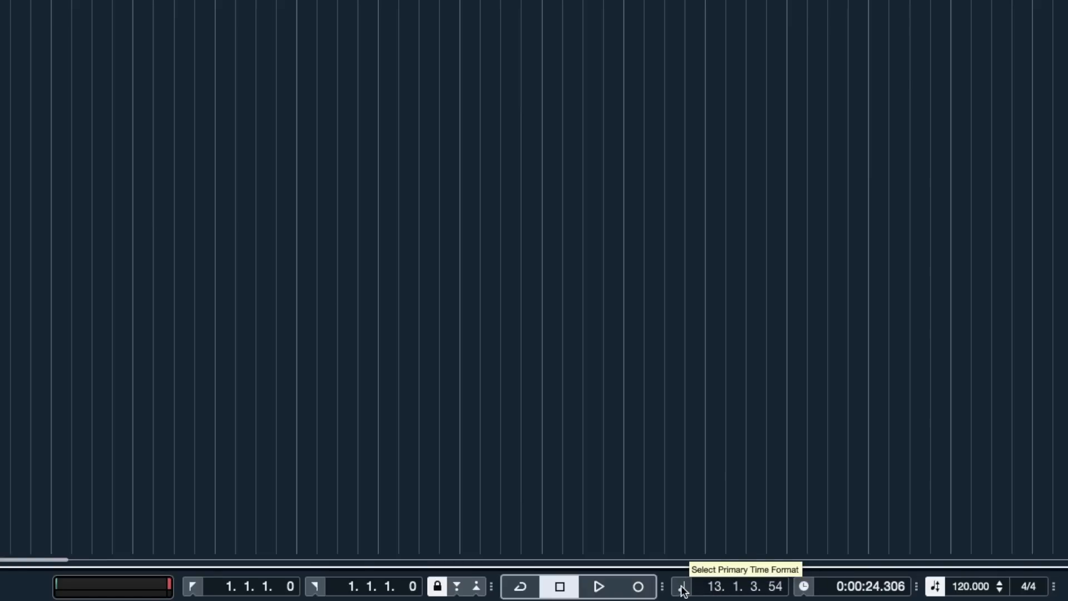
click(683, 587)
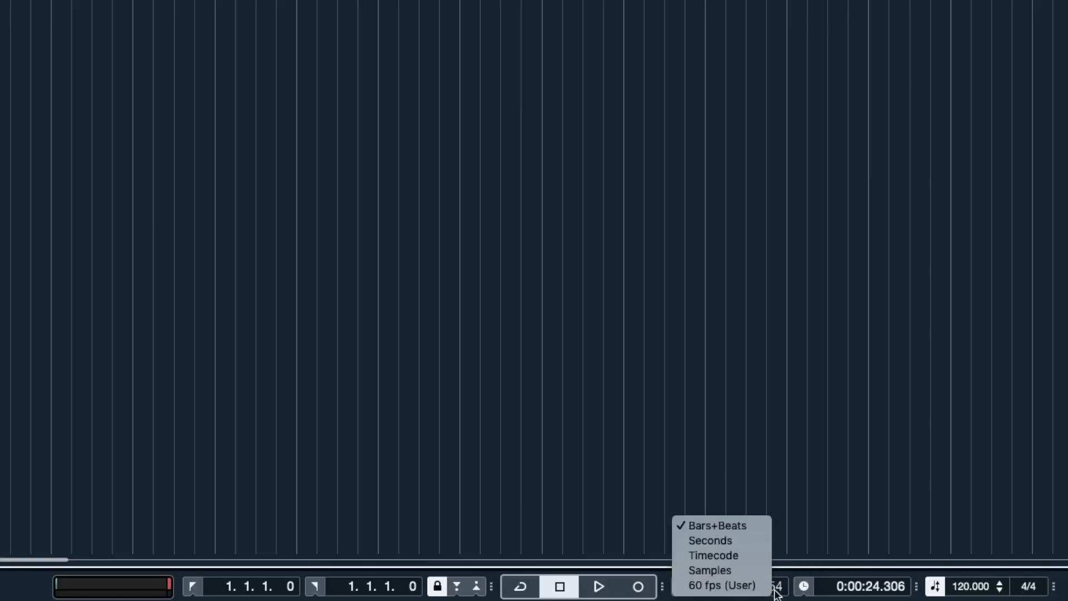
click(731, 541)
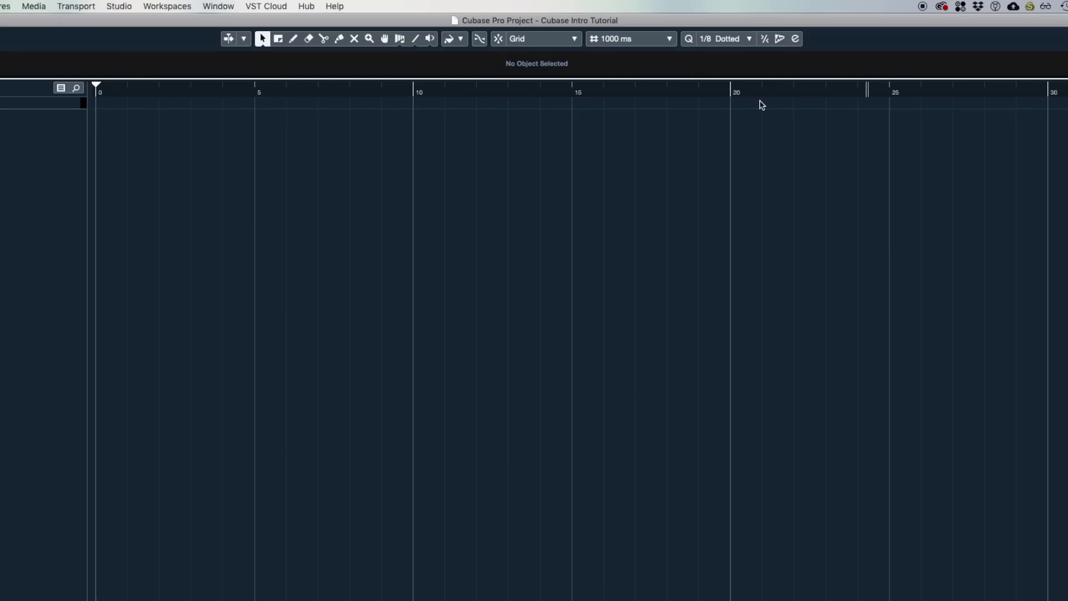
- Place the project cursor just before the one-minute mark on the seconds ruler
key(g)
key(g)
key(g)
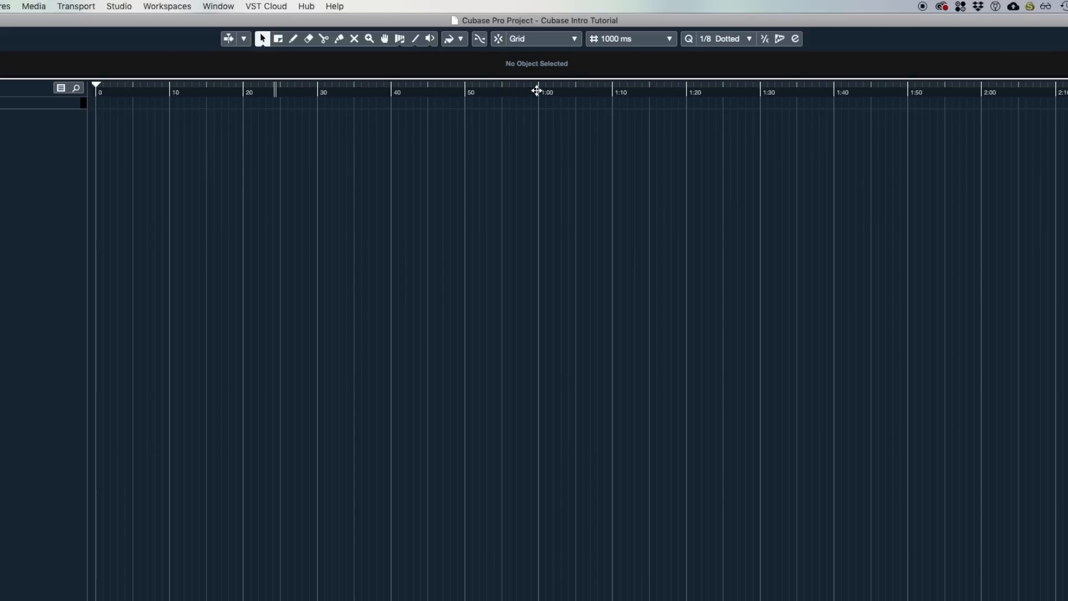
click(537, 90)
key(h)
key(h)
key(h)
key(h)
key(comma)
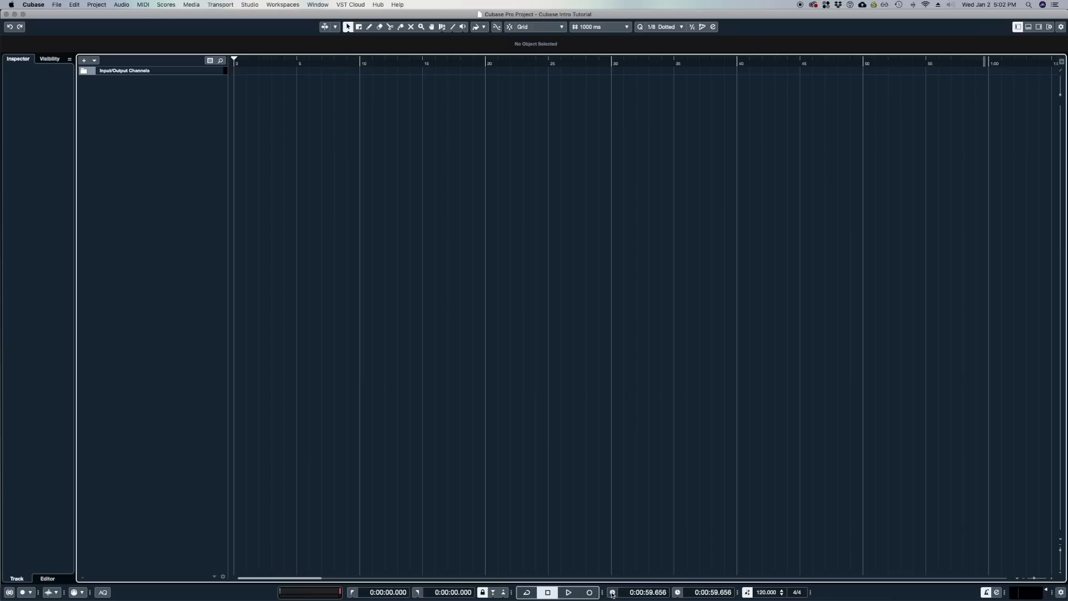
- Set the primary time format back to Bars+Beats and show individual beats in the ruler
click(614, 593)
click(631, 559)
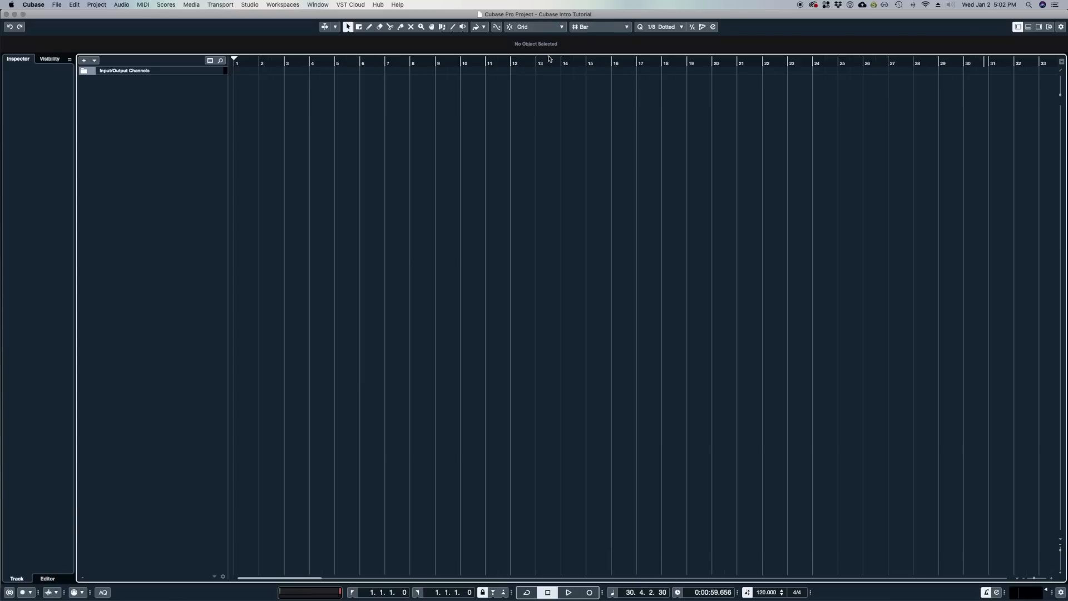
key(h)
key(h)
key(h)
scroll(393, 144, left, 10)
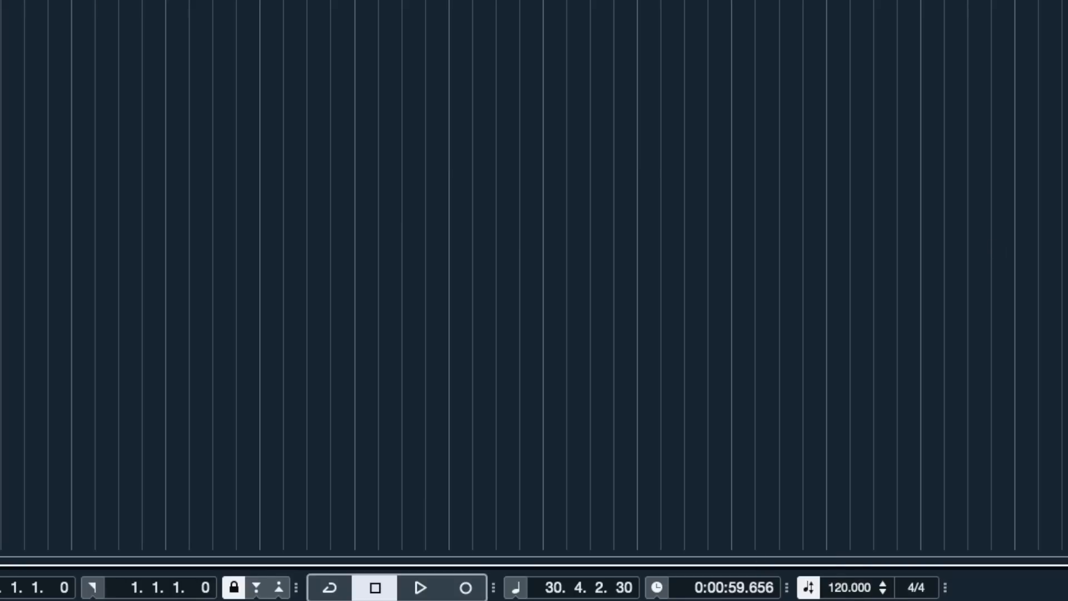
- Play the project briefly from the current cursor position and return the cursor to the project start
key(space)
key(space)
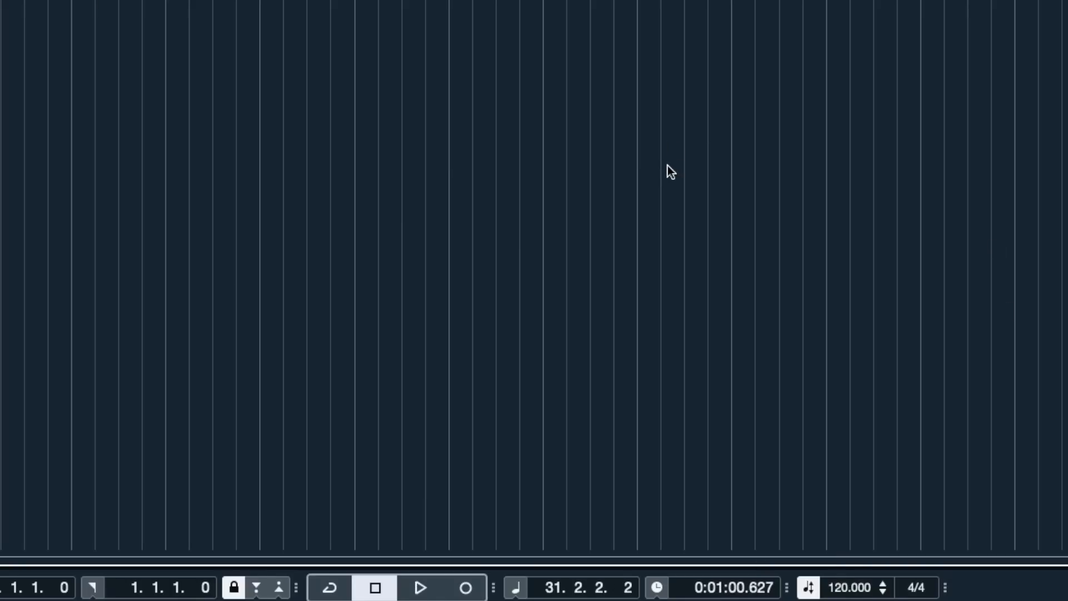
key(Home)
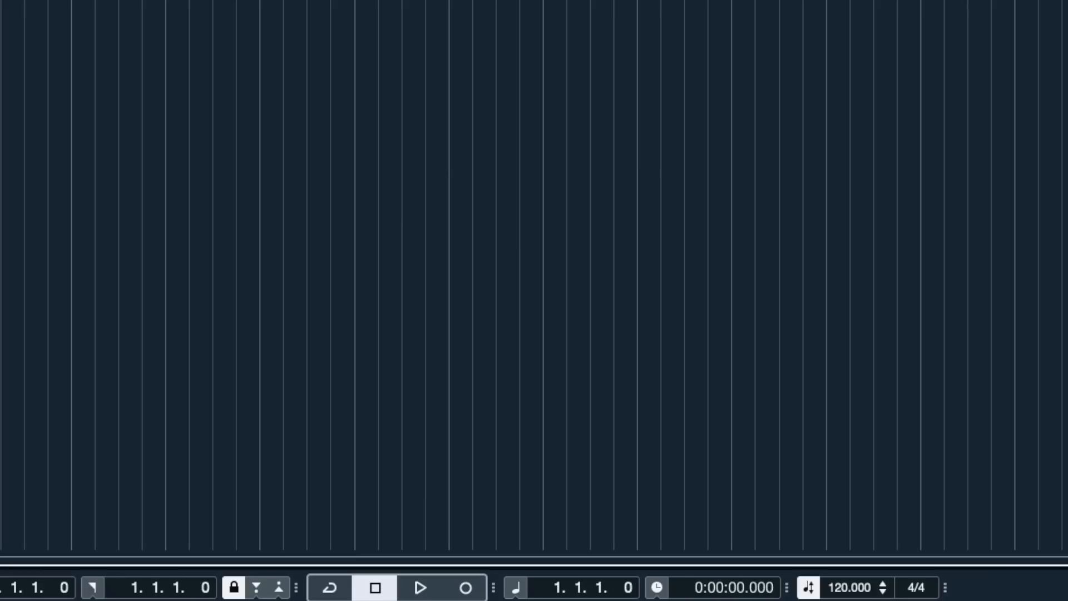
- Set the project's time signature to 3/4
double_click(922, 590)
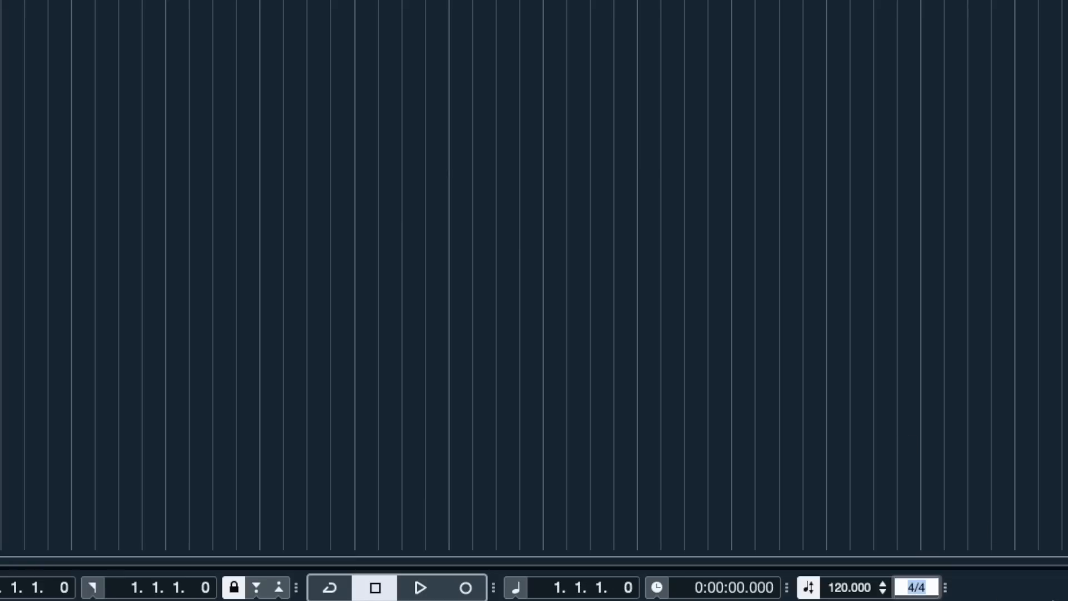
text(3/4)
key(Return)
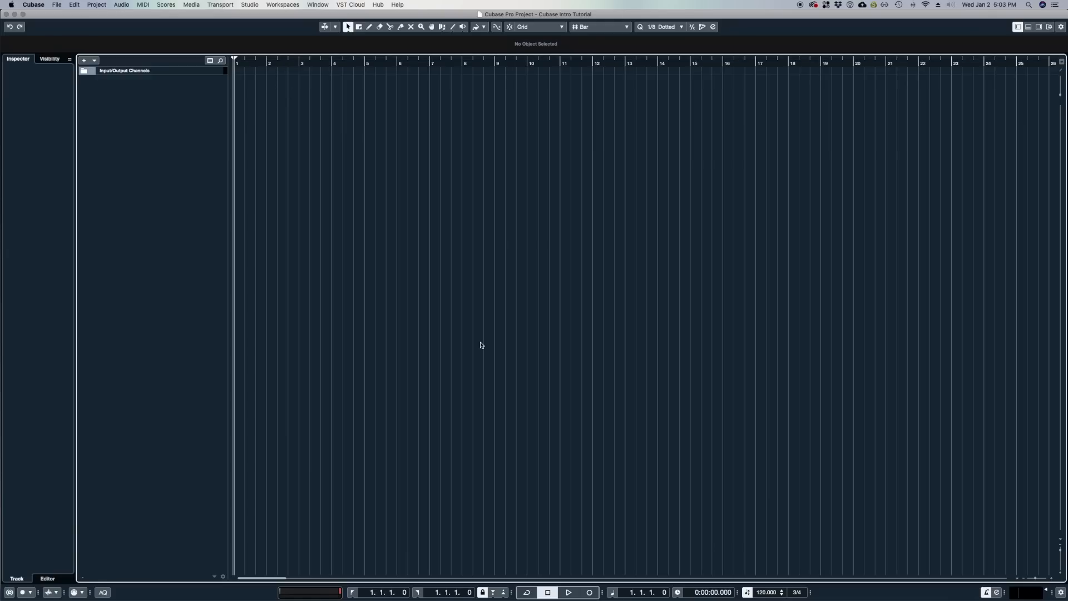
- Set the project's time signature to 4/4
click(797, 593)
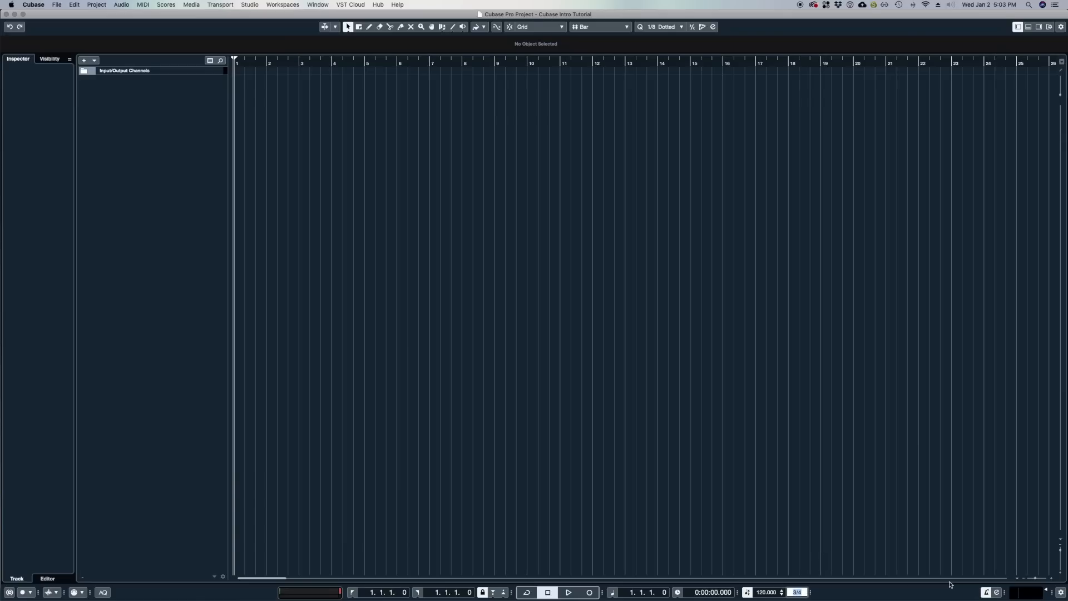
text(4)
key(Return)
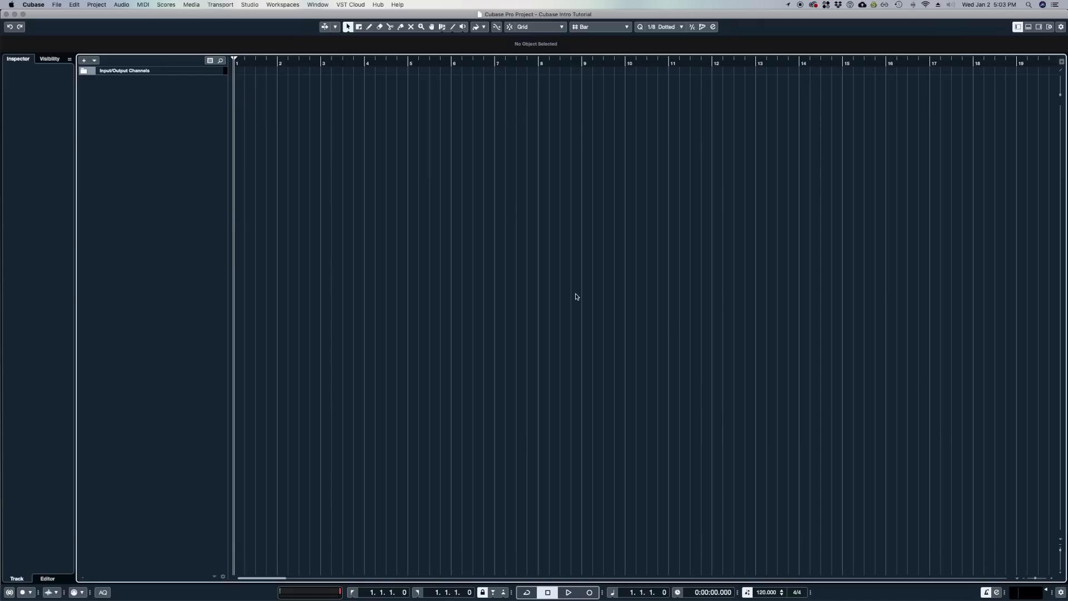
- Move the project cursor to about bar 11, bar 7 and bar 15 in turn, and play briefly from the last position
drag(234, 133, 729, 180)
drag(711, 63, 673, 64)
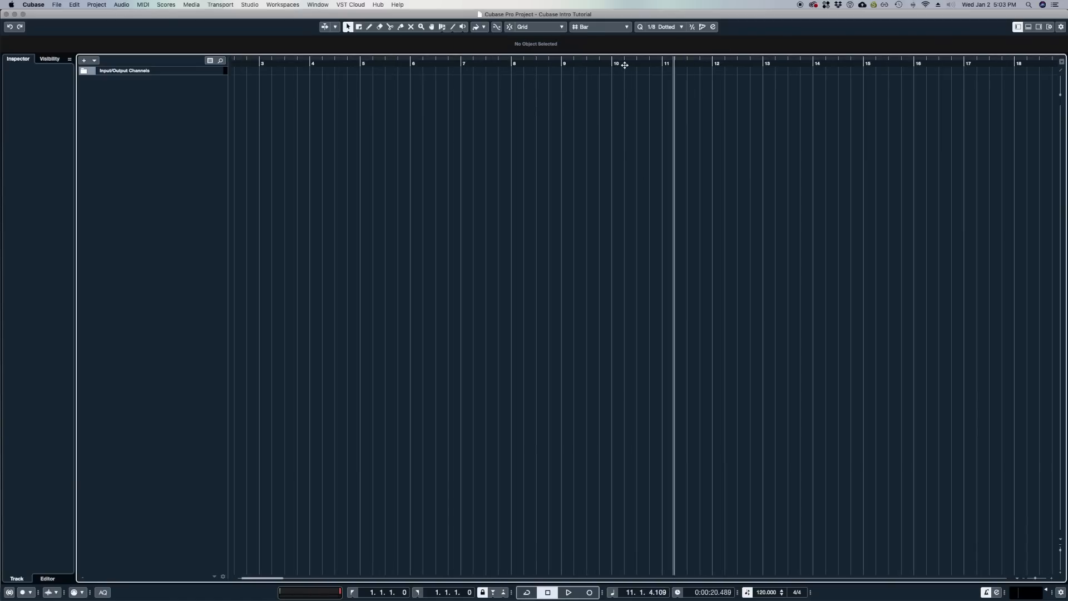
click(459, 64)
click(888, 63)
key(space)
key(space)
- Play from about the middle of bar 3 and return the cursor to the project start
click(286, 63)
key(space)
scroll(376, 211, left, 3)
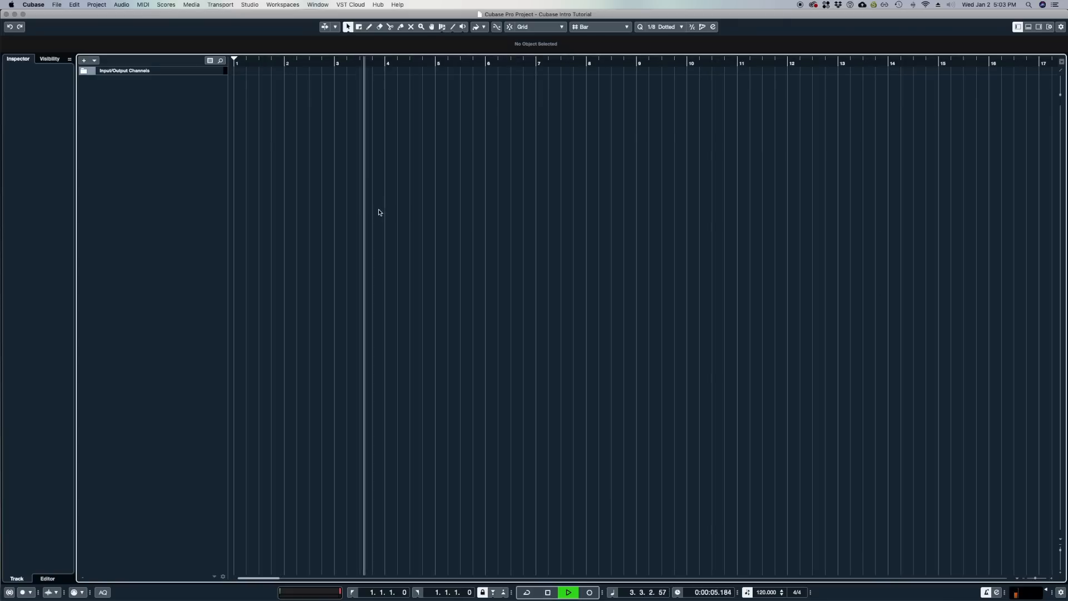
key(Home)
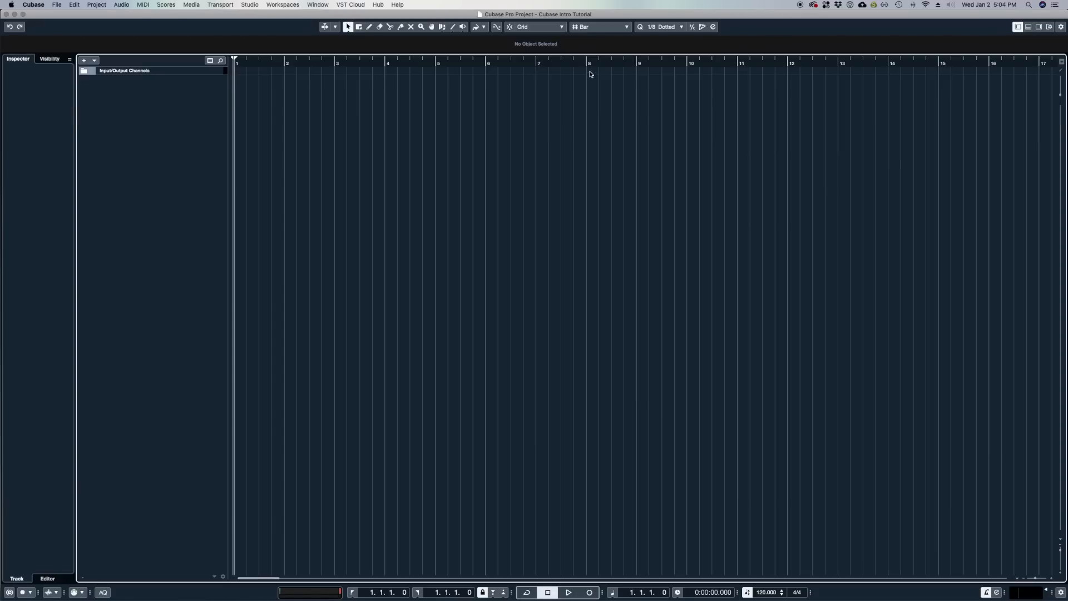
- Place the project cursor just before bar 8, play briefly from there and stop playback
click(584, 64)
key(space)
key(space)
click(547, 591)
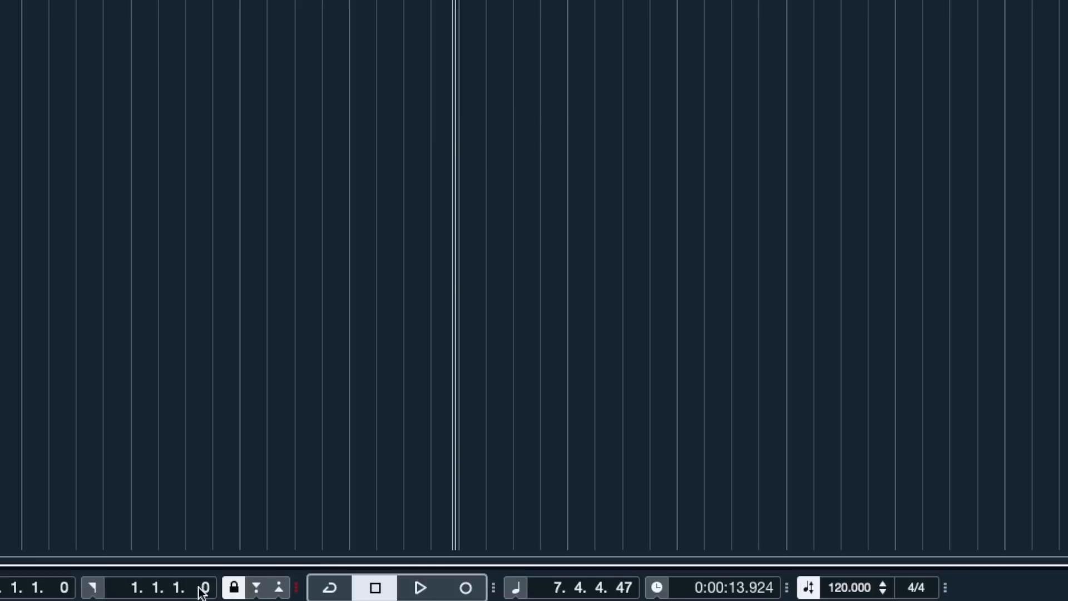
- Expand the transport section to show all its controls, and try go to start, forward and rewind
drag(503, 586, 566, 585)
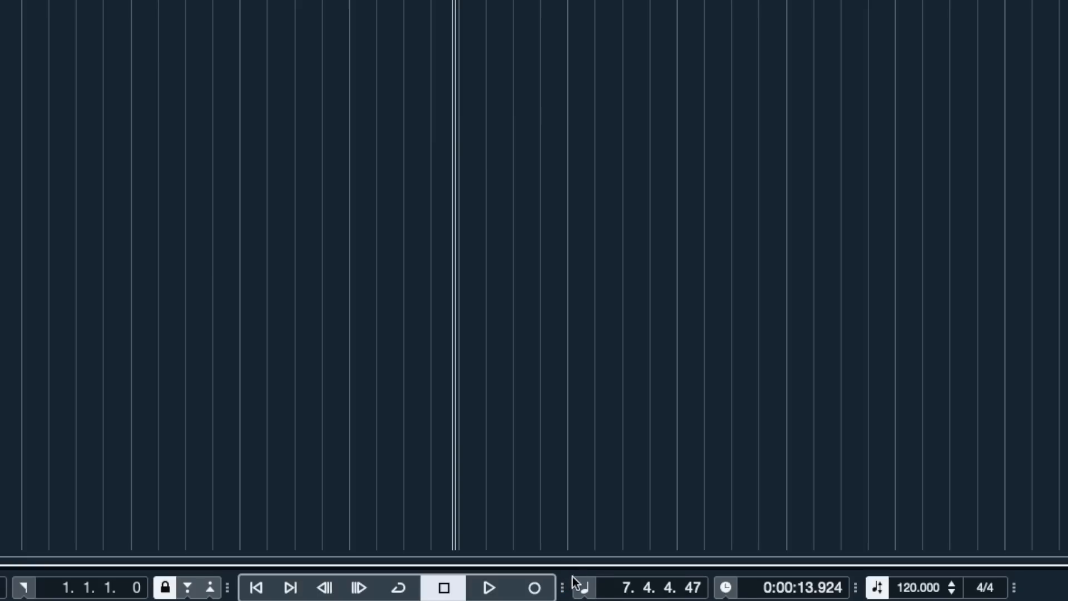
click(256, 587)
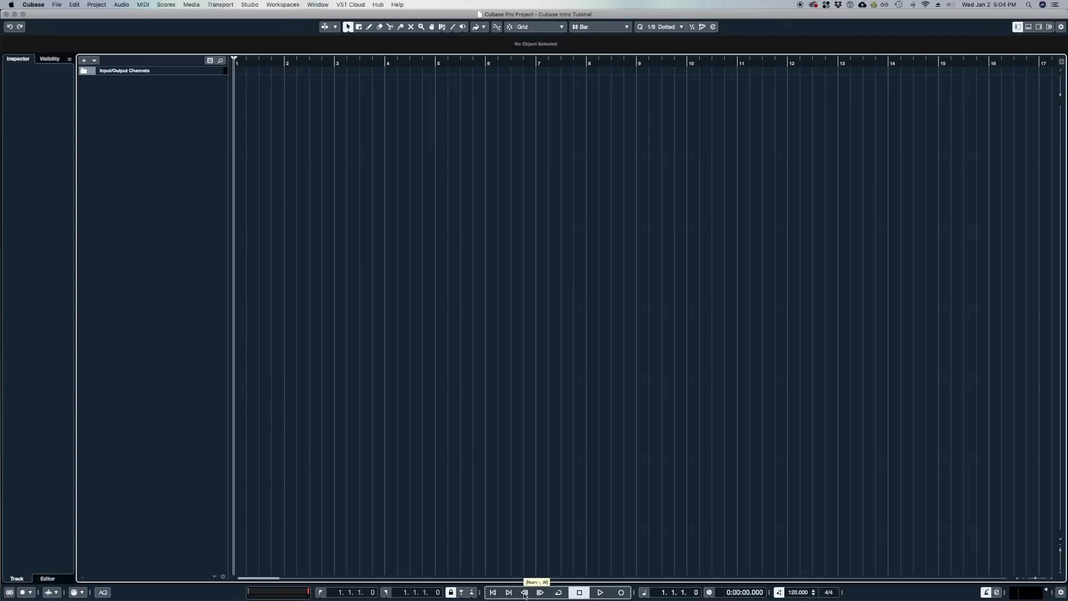
click(540, 593)
click(524, 593)
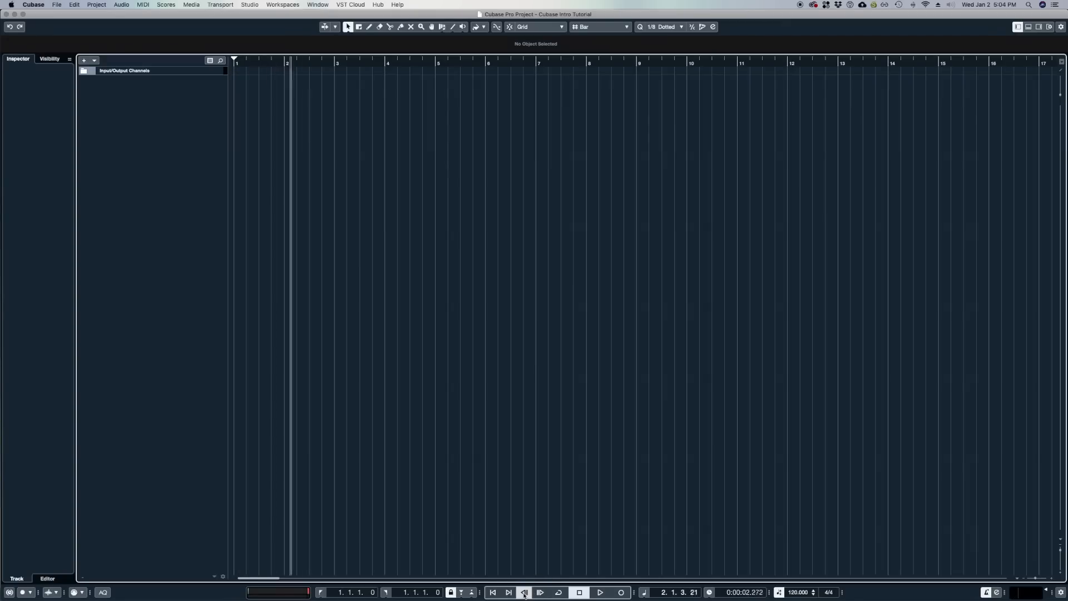
- Turn on cycle mode and snapping, set the cycle range from bar 1 to bar 3, and play the loop
click(560, 593)
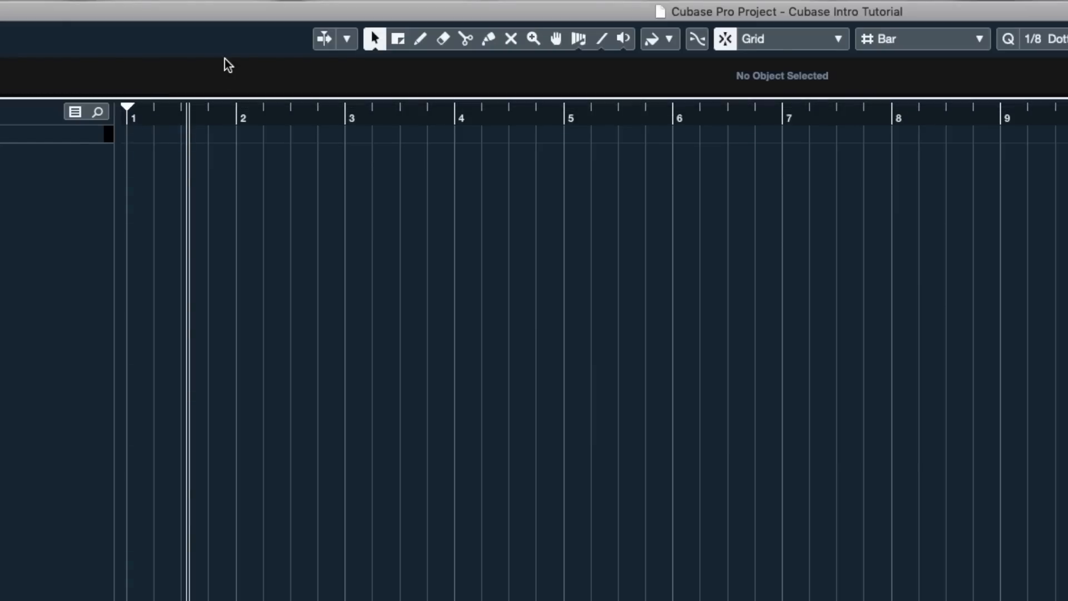
key(j)
drag(127, 105, 902, 172)
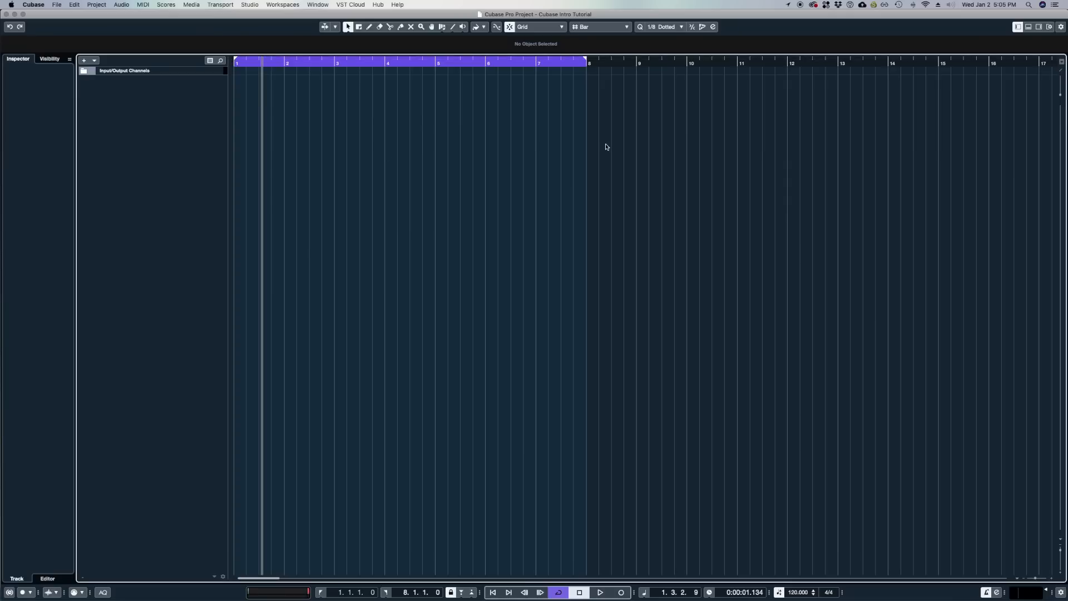
drag(586, 58, 338, 95)
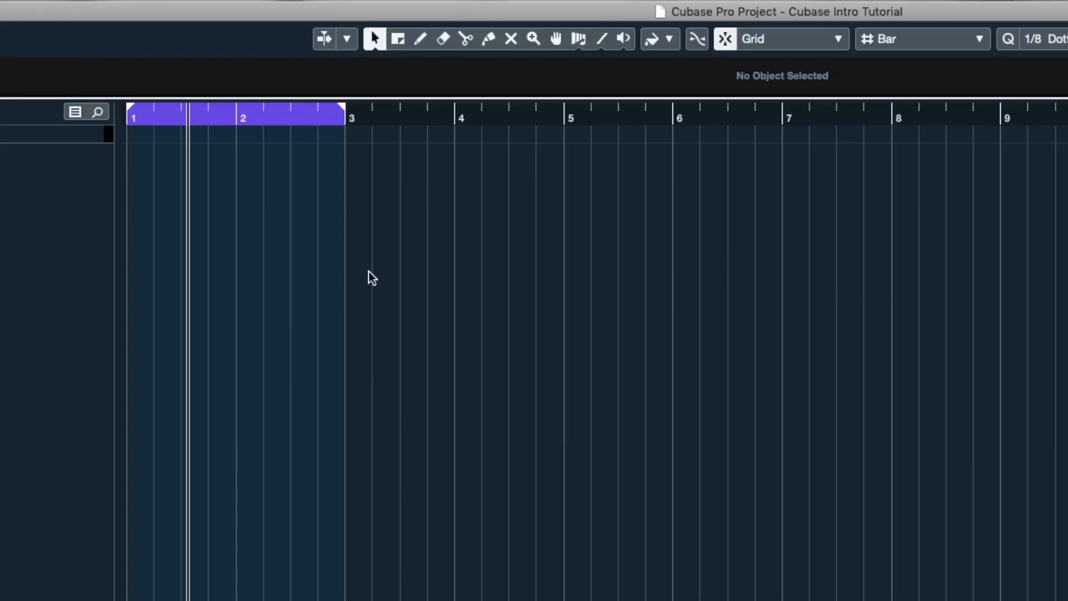
key(space)
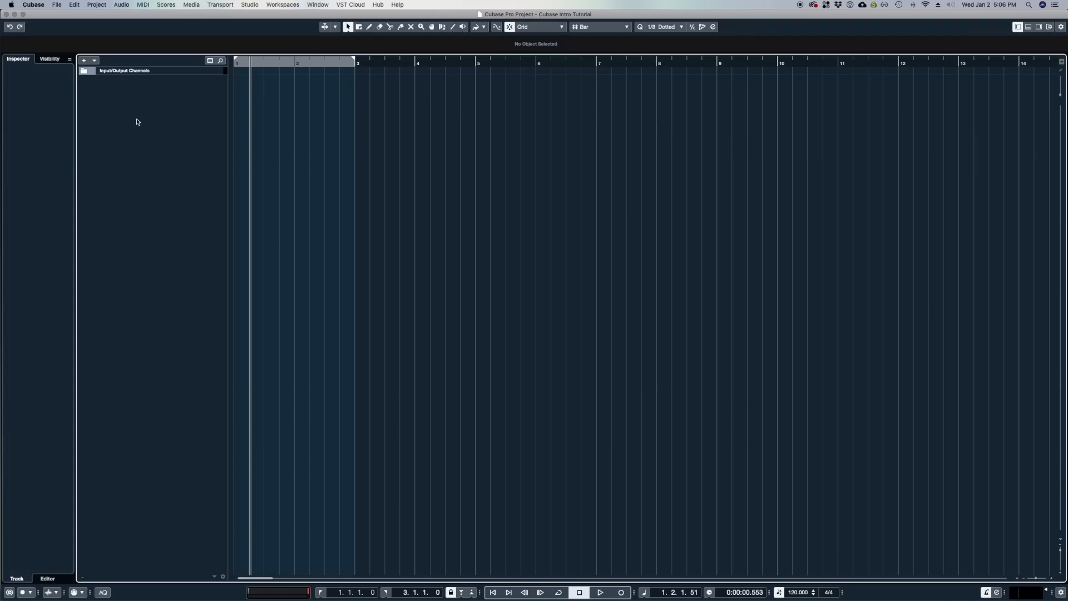
- Add one instrument track using the Retrologue synth routed to Stereo Out, and reposition the instrument's window
right_click(137, 121)
click(139, 474)
right_click(161, 155)
click(182, 173)
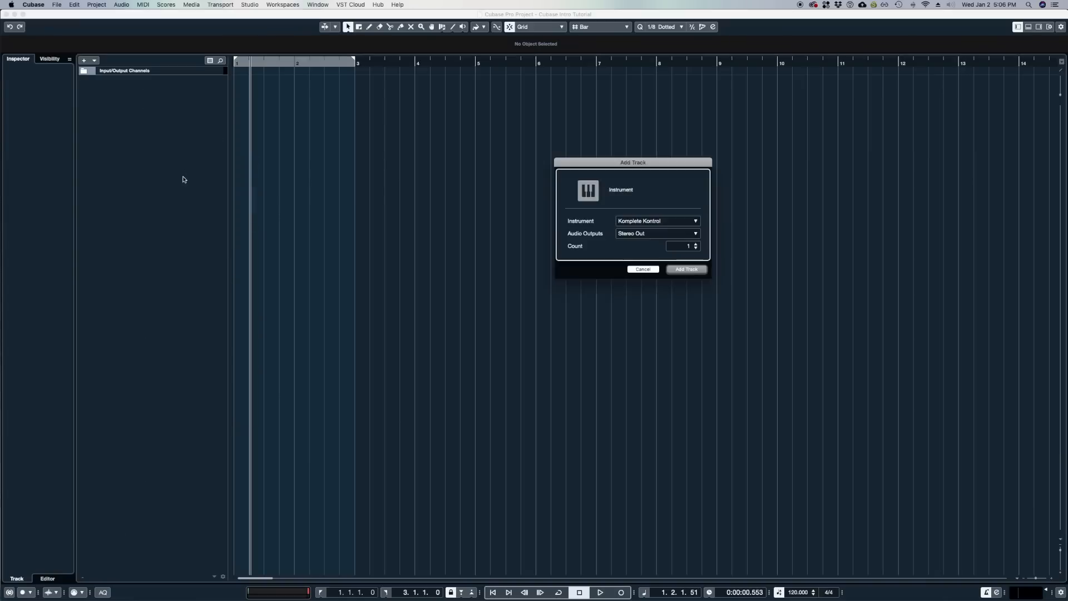
drag(628, 160, 614, 149)
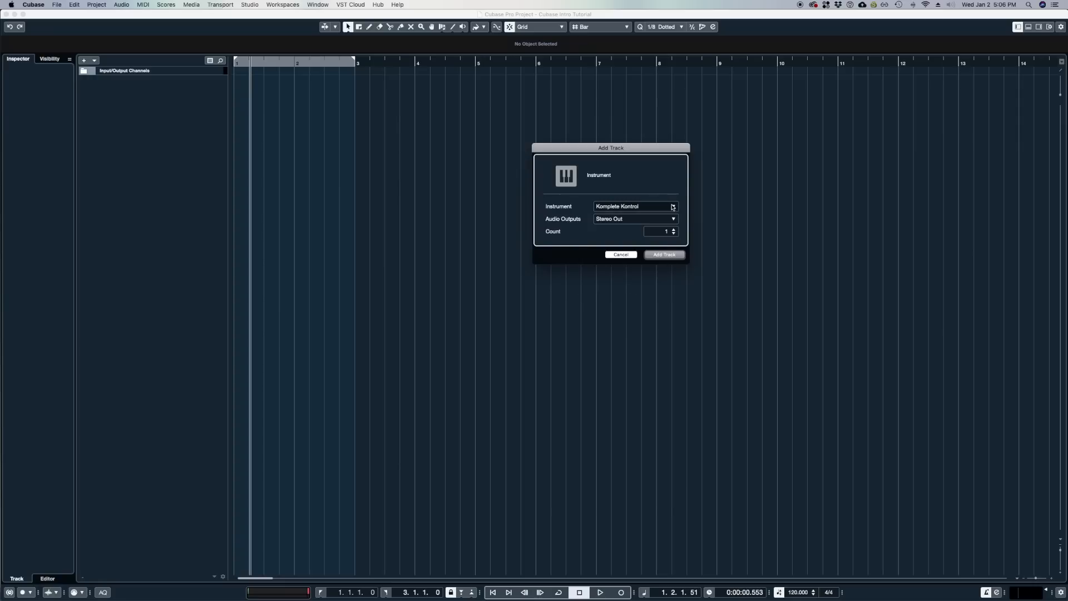
click(672, 206)
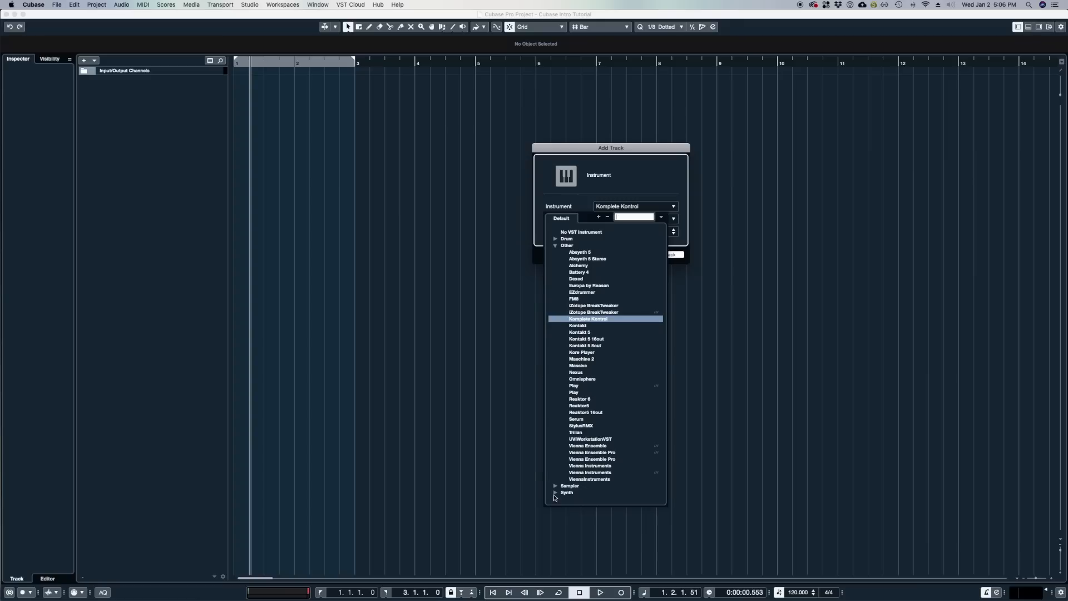
click(555, 493)
scroll(612, 372, down, 2)
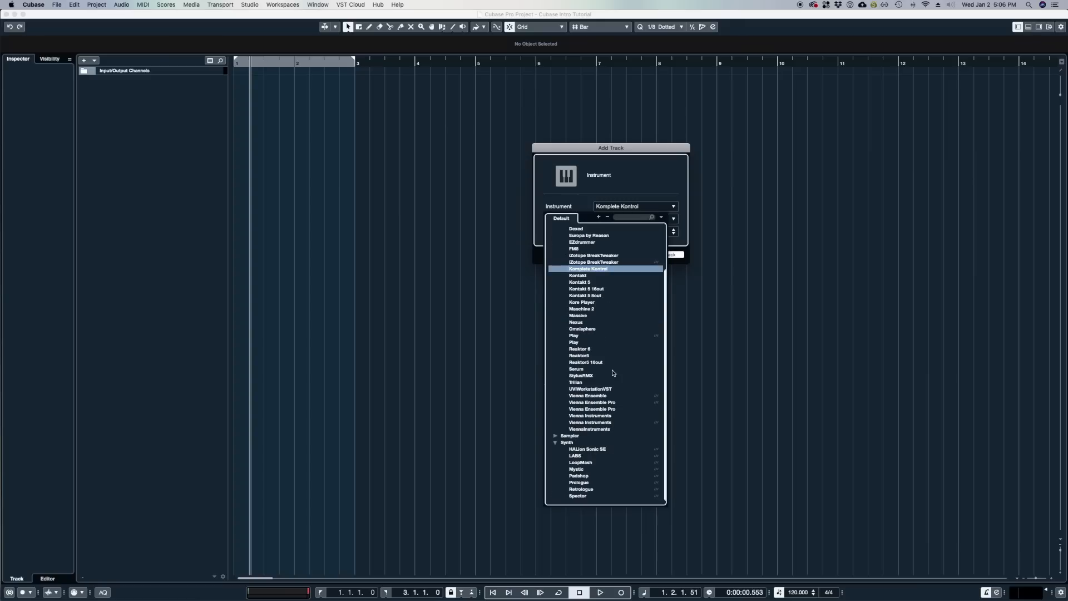
click(581, 488)
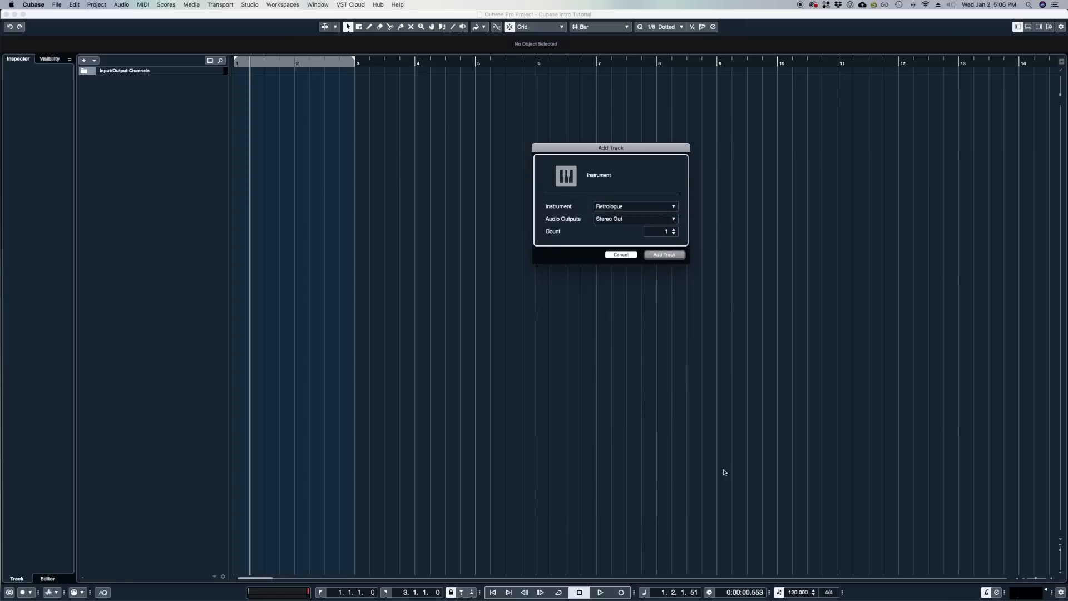
click(675, 255)
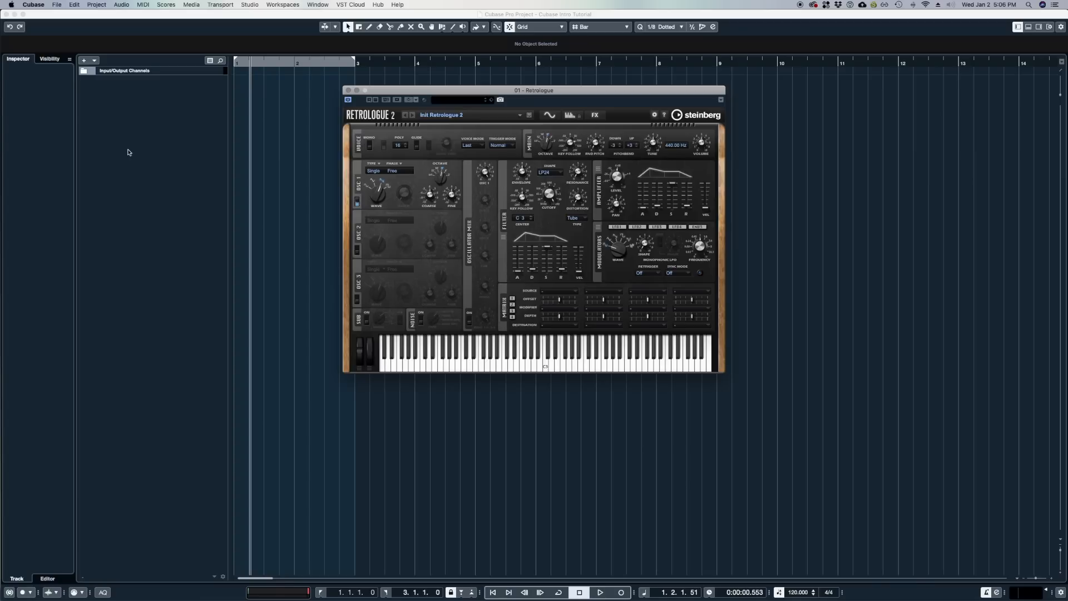
drag(606, 99, 792, 149)
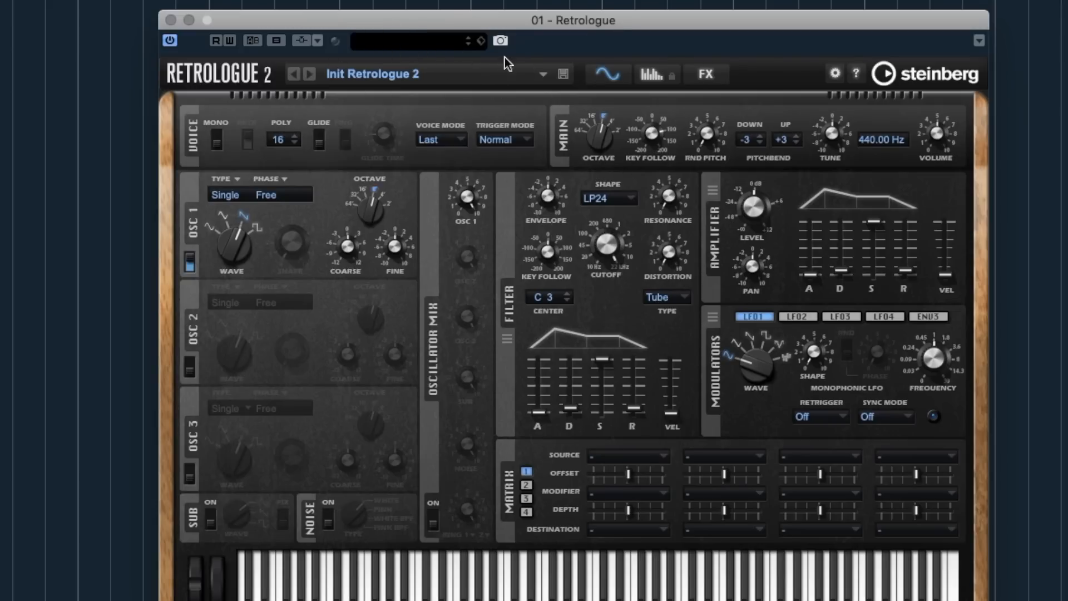
- Browse the Retrologue preset list and load the Dark Choir Pad preset
click(427, 76)
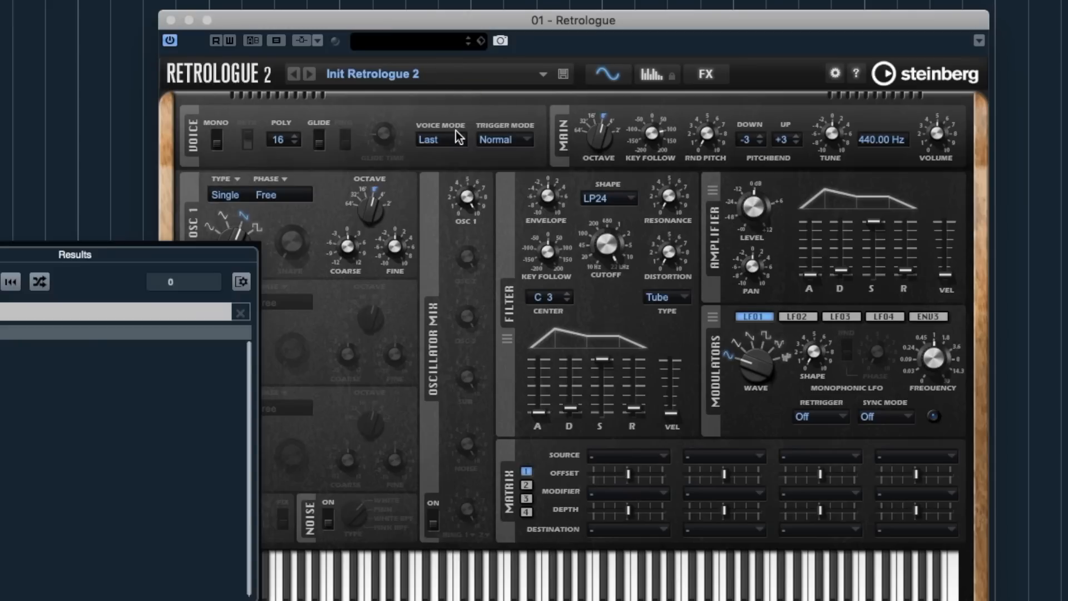
click(600, 40)
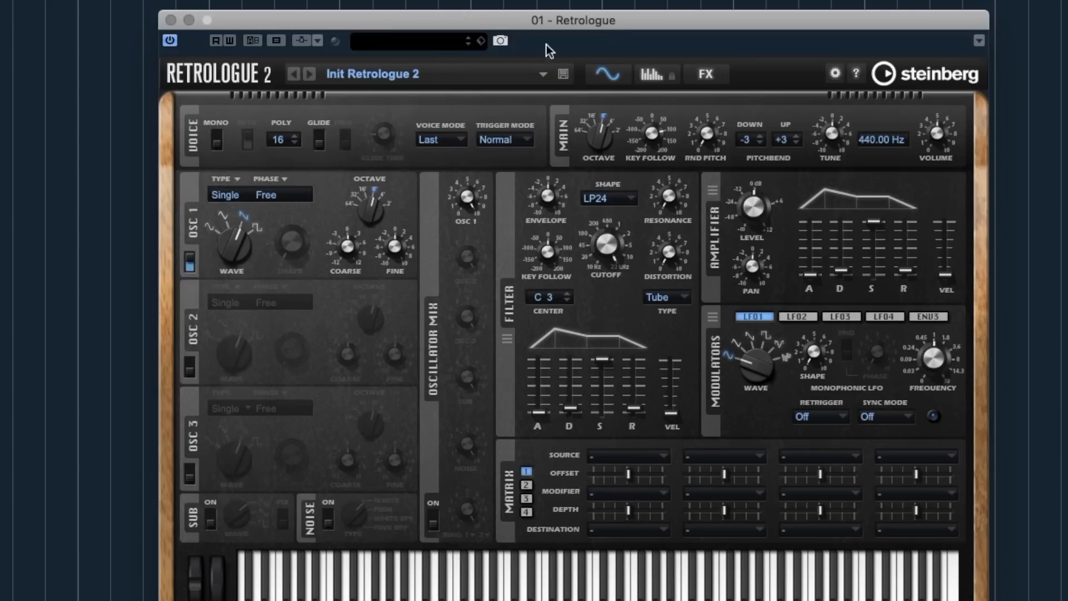
click(396, 78)
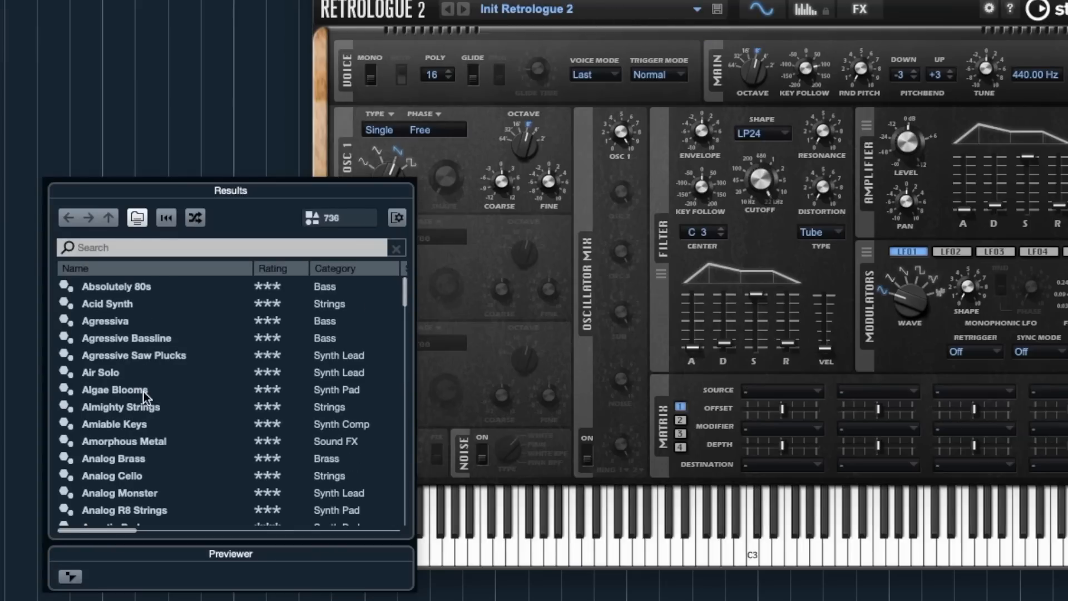
scroll(154, 389, down, 20)
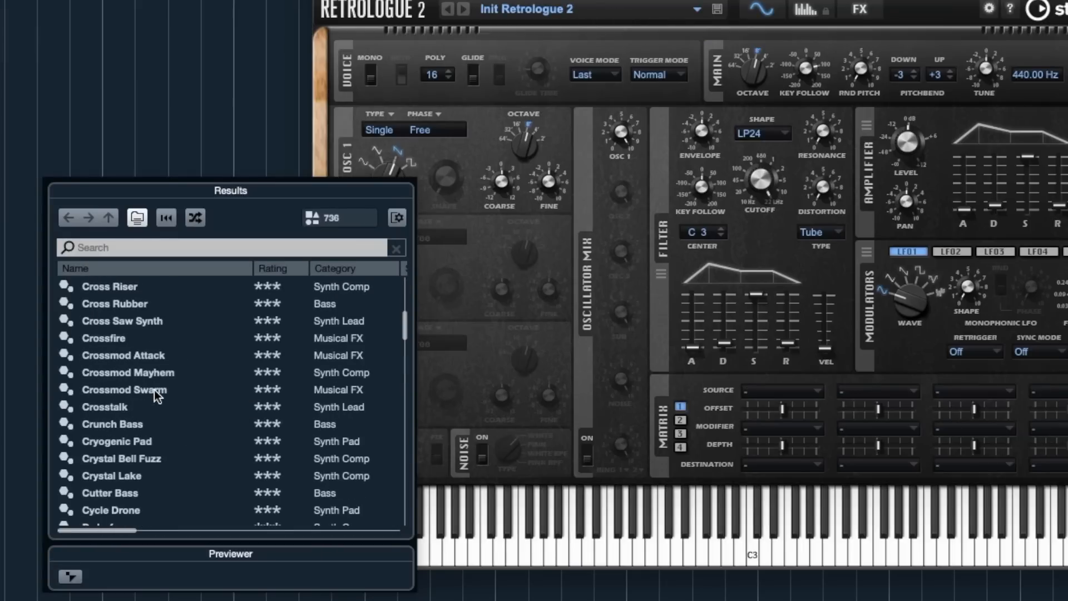
scroll(155, 389, down, 5)
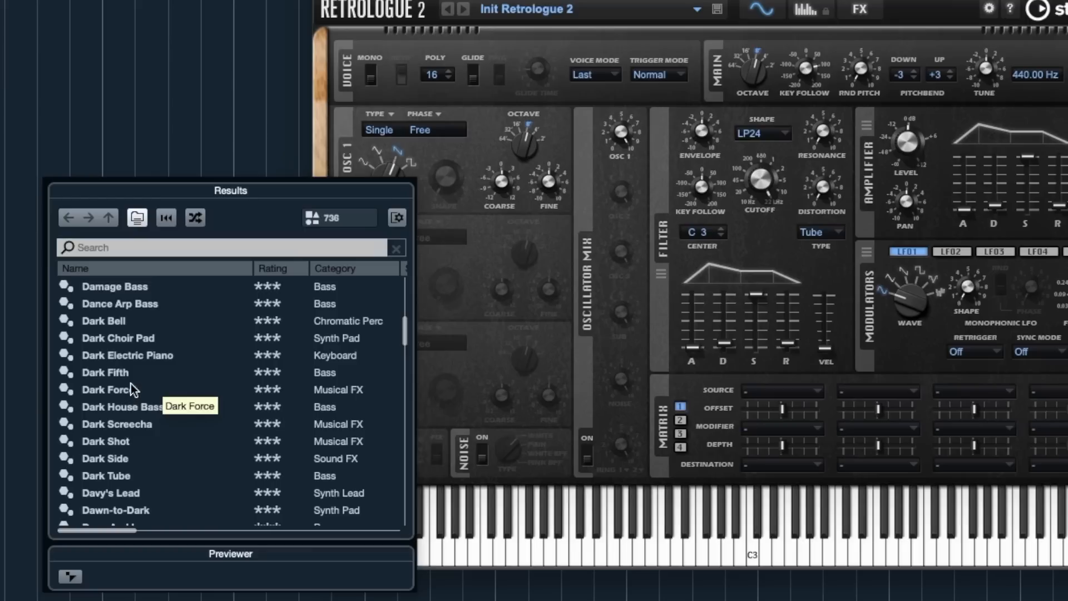
click(131, 382)
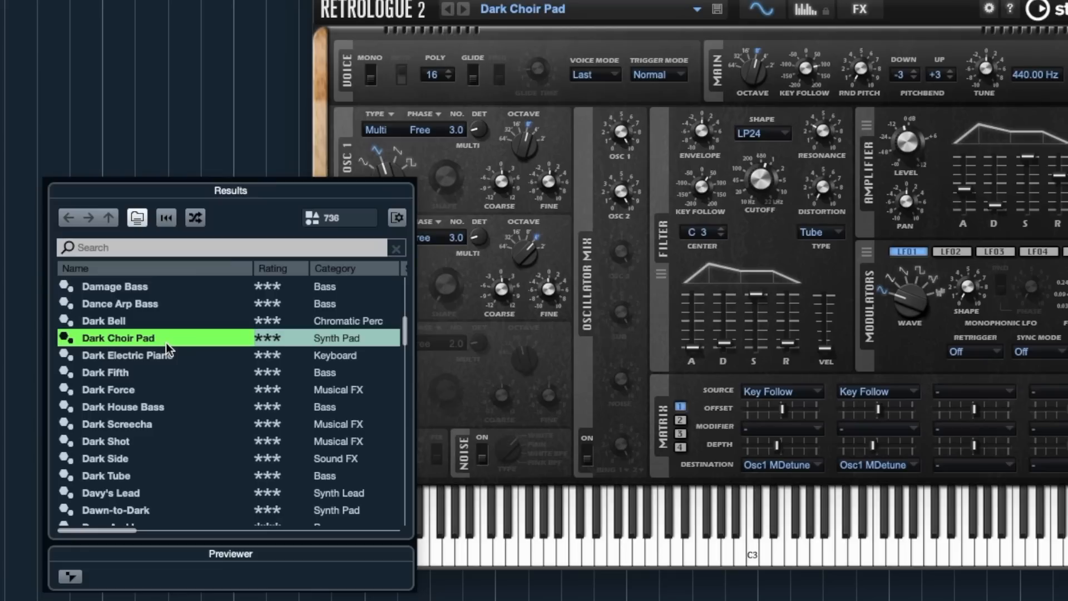
scroll(166, 343, down, 6)
scroll(179, 363, up, 8)
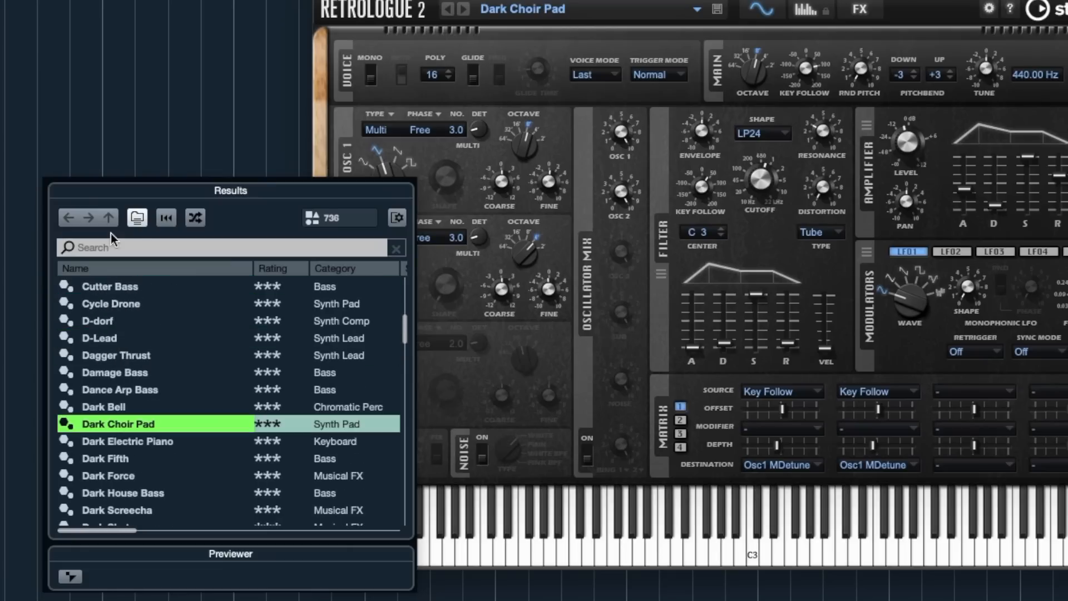
- Search the presets for "synth pad", audition Cosmo Pad through Cycle Drone, load Dark Choir Pad and close the instrument window
click(103, 245)
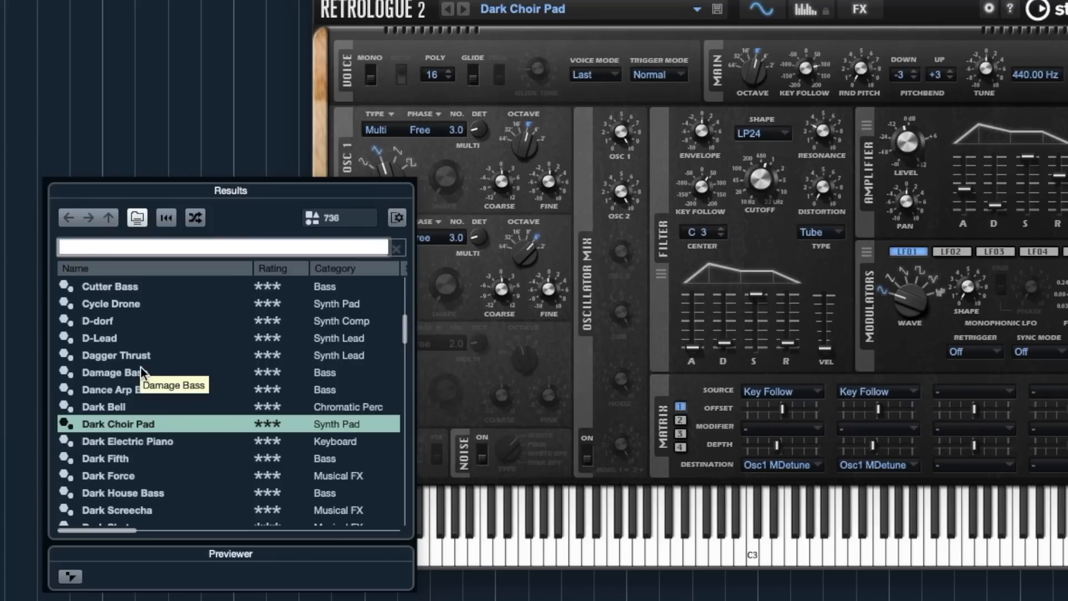
text(synth pad)
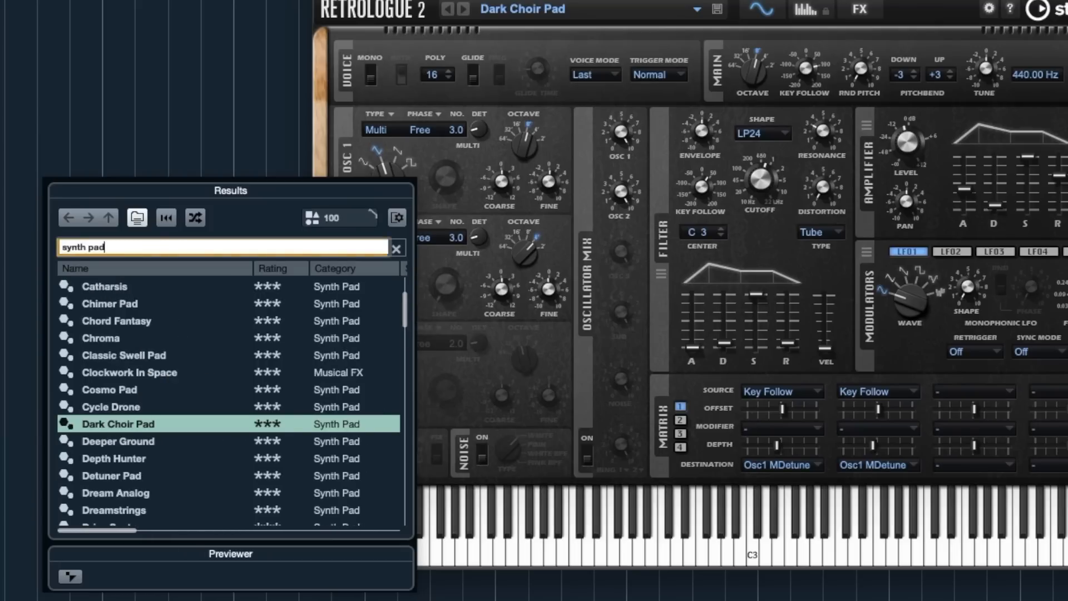
click(191, 372)
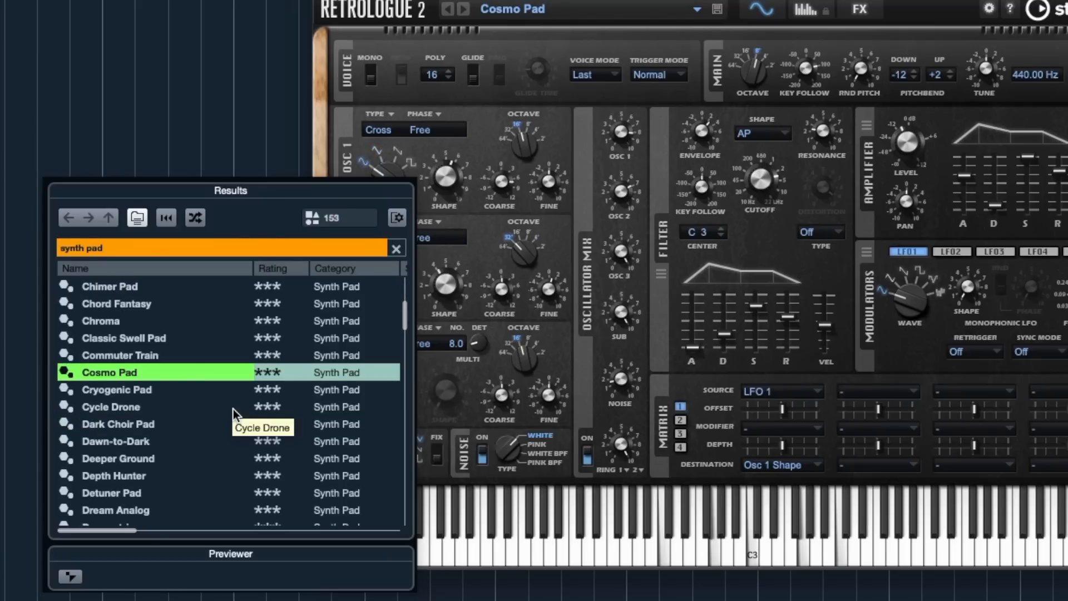
key(Down)
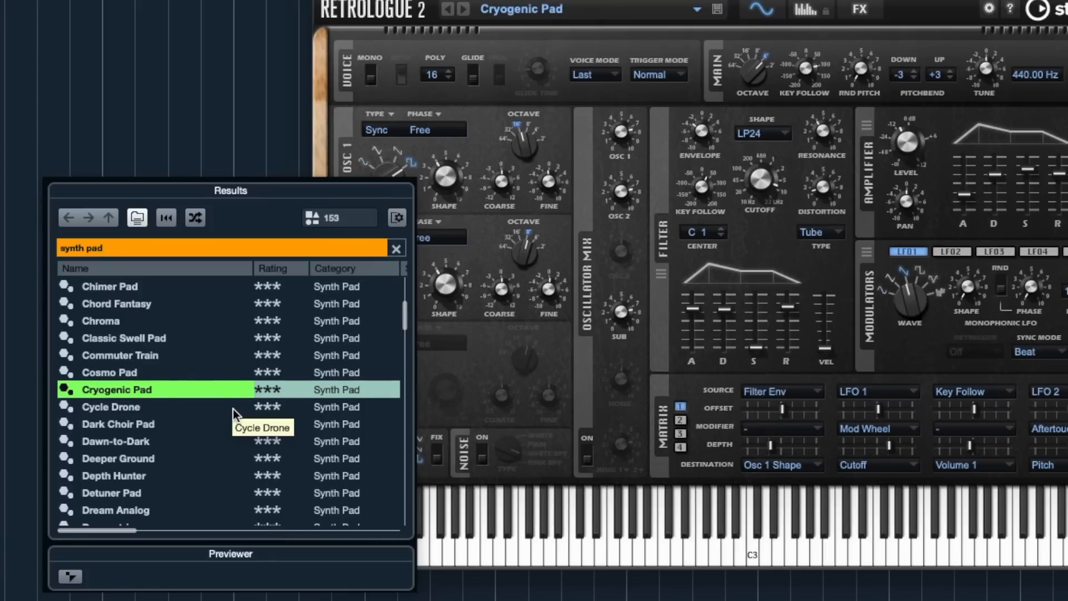
key(Down)
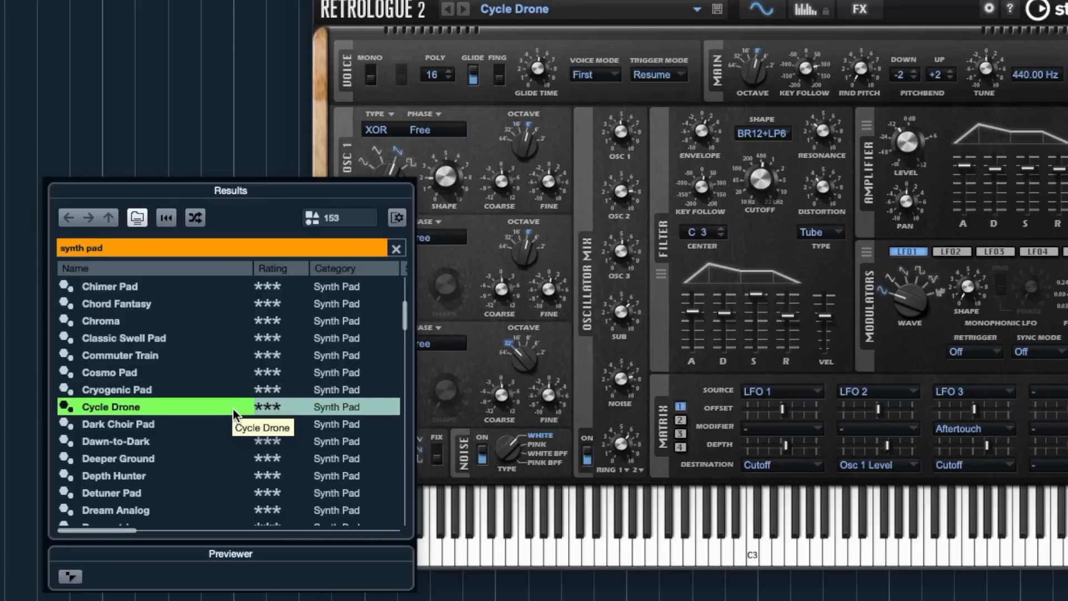
key(Down)
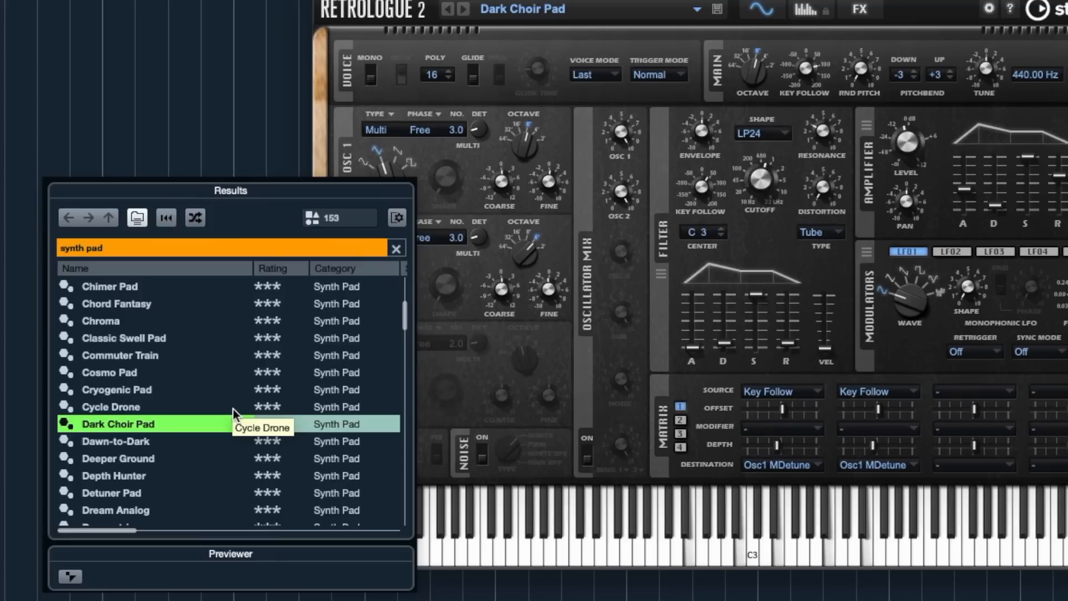
double_click(172, 422)
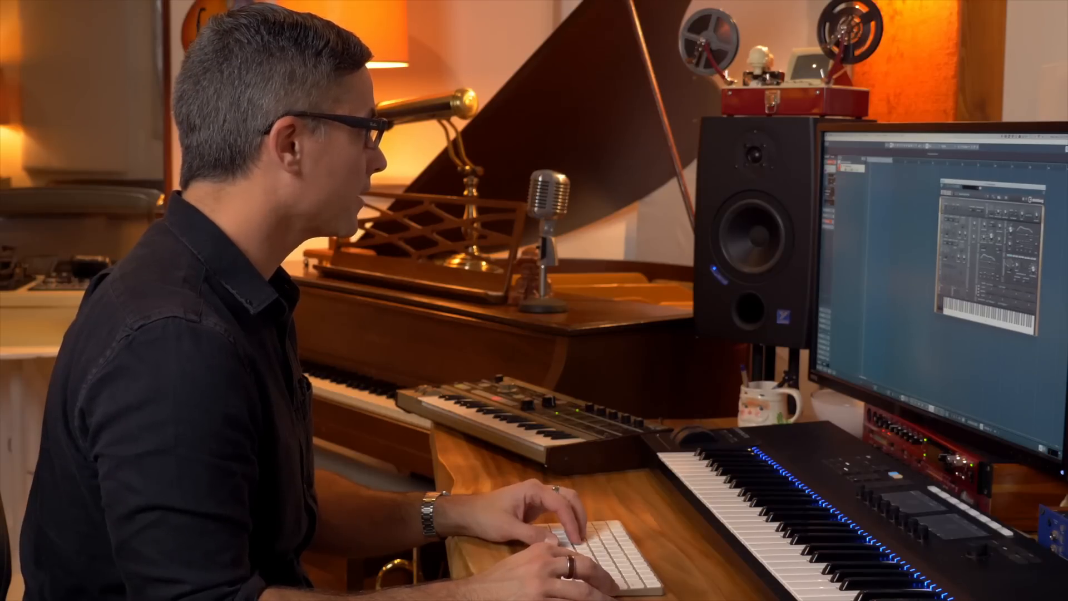
key(super+w)
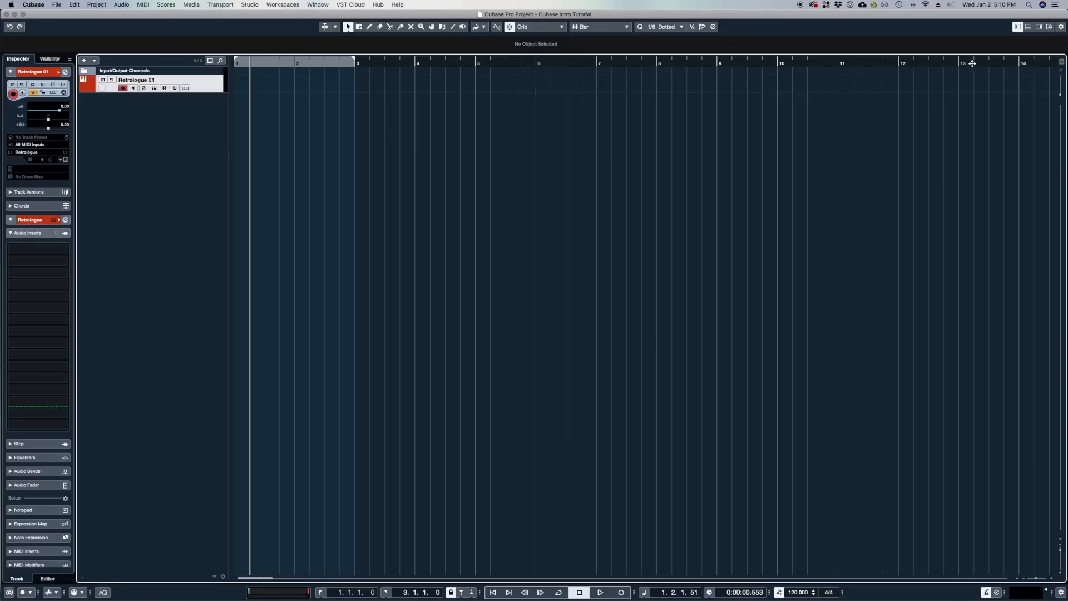
- Show the media rack, look through its VST Instruments and hide the rack again
click(1038, 27)
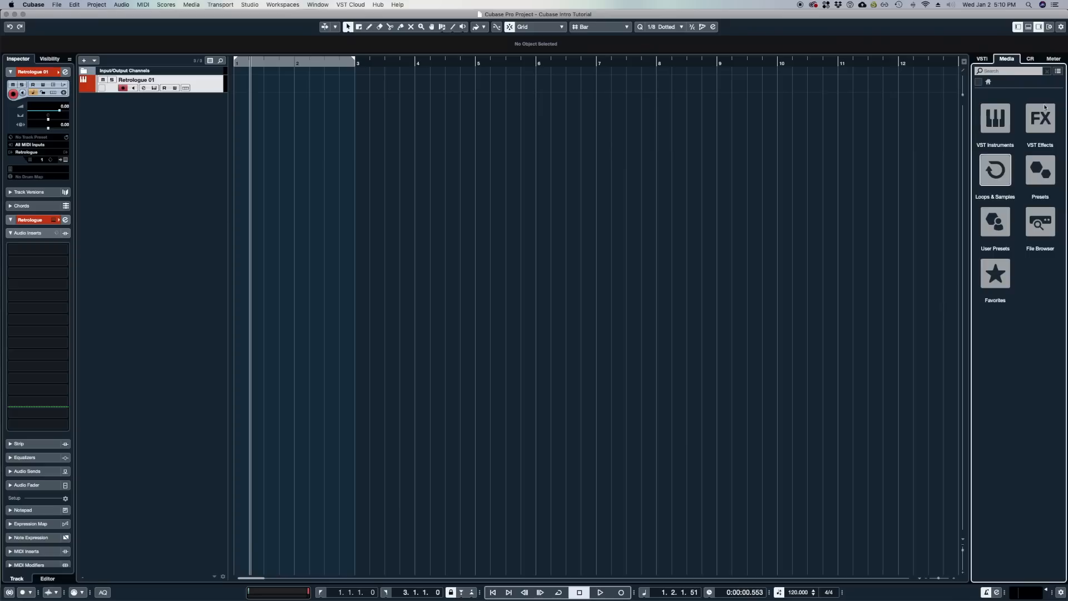
click(995, 118)
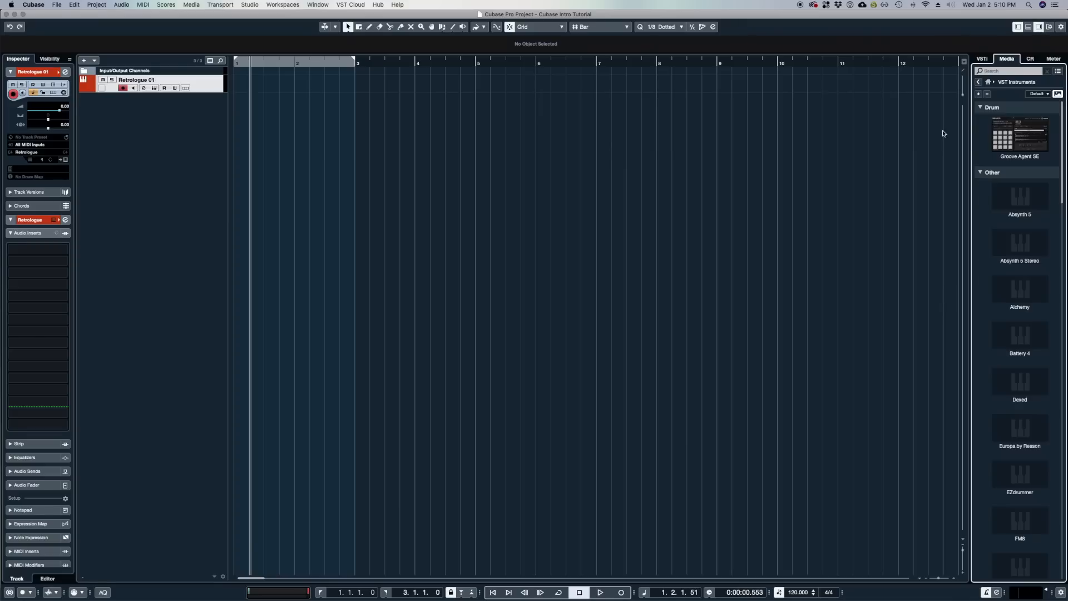
click(1038, 27)
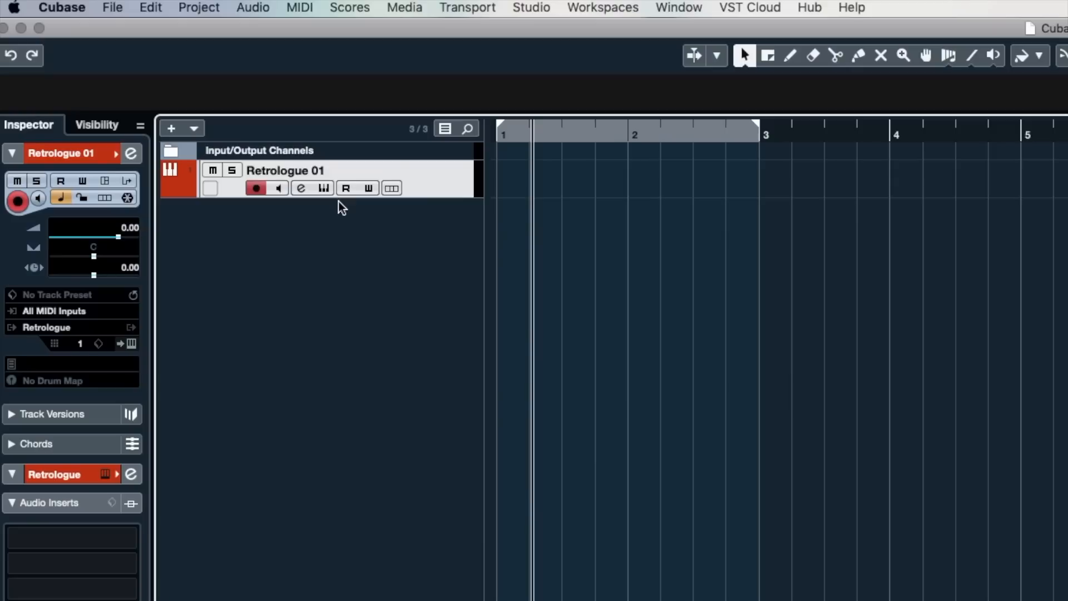
- Rename the Retrologue 01 track as "Dark Pad"
double_click(291, 166)
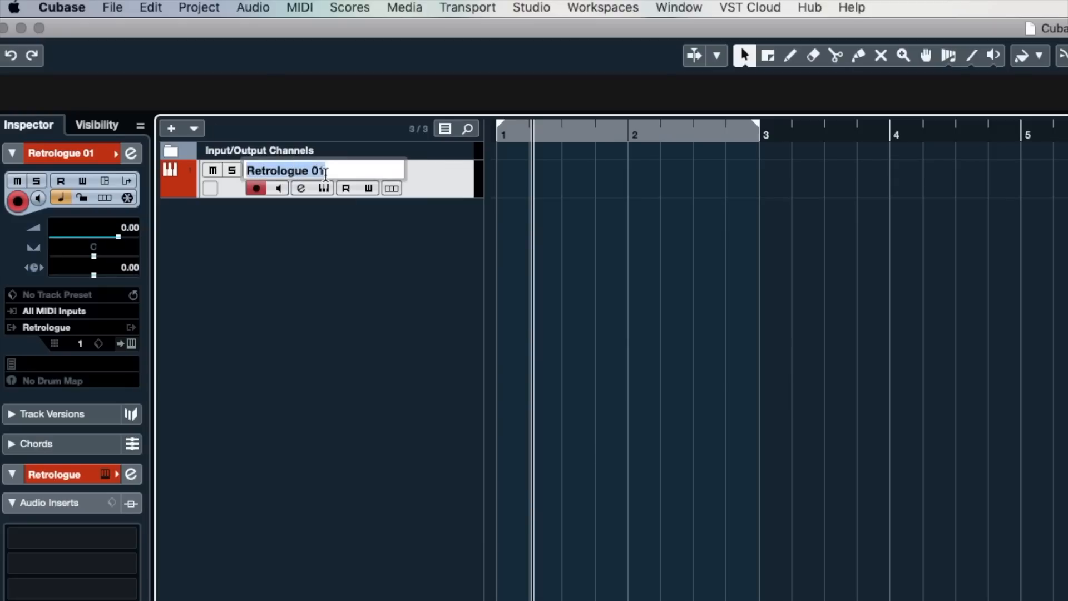
text(Dark Pad)
key(Return)
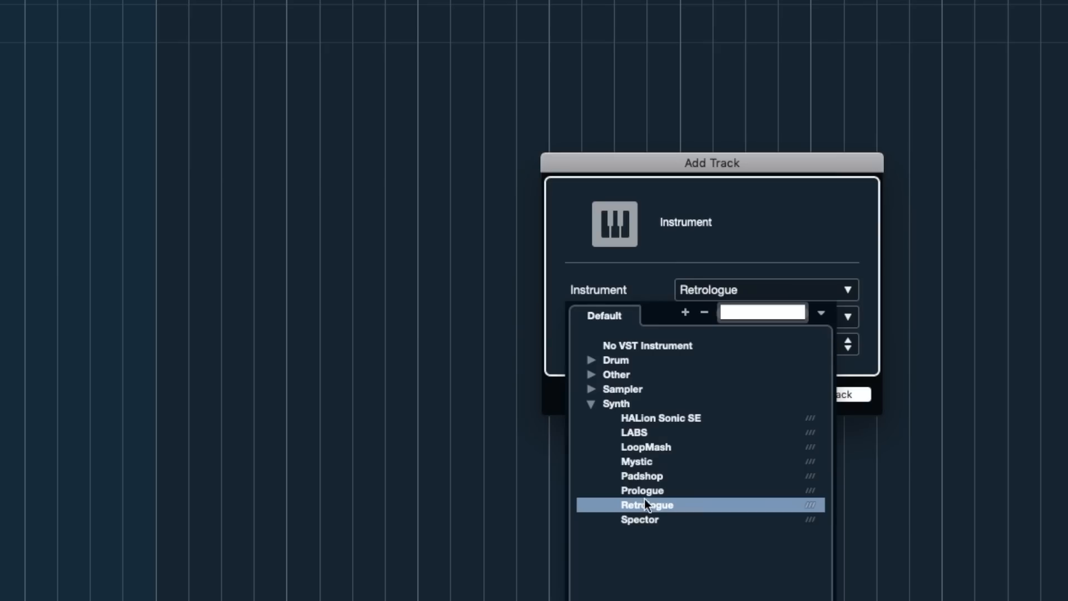
- Add one instrument track using the Groove Agent SE drum instrument routed to Stereo Out, and reposition its window
click(593, 362)
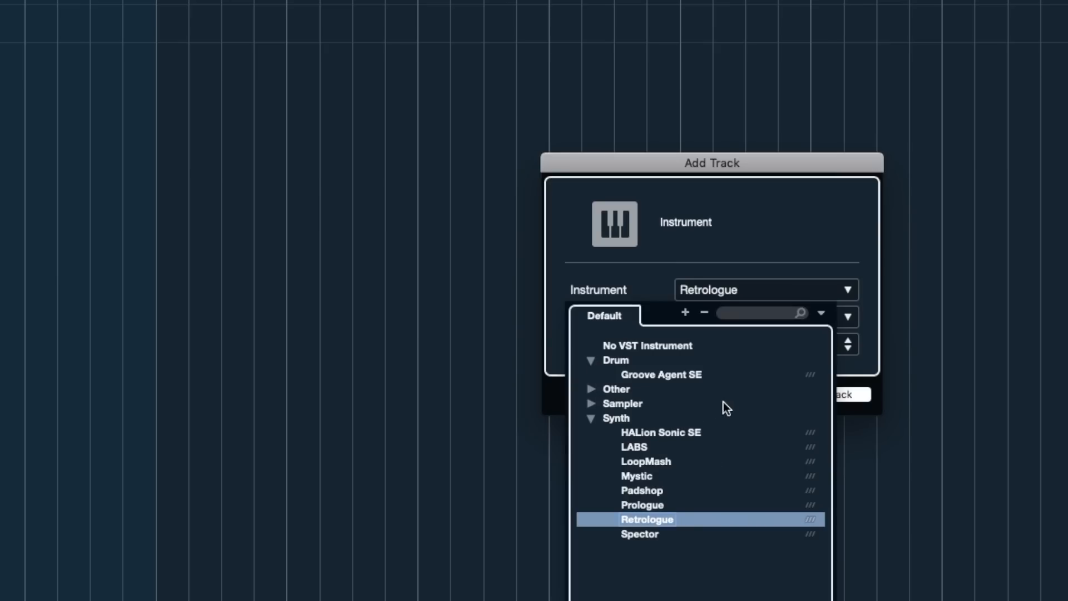
click(695, 375)
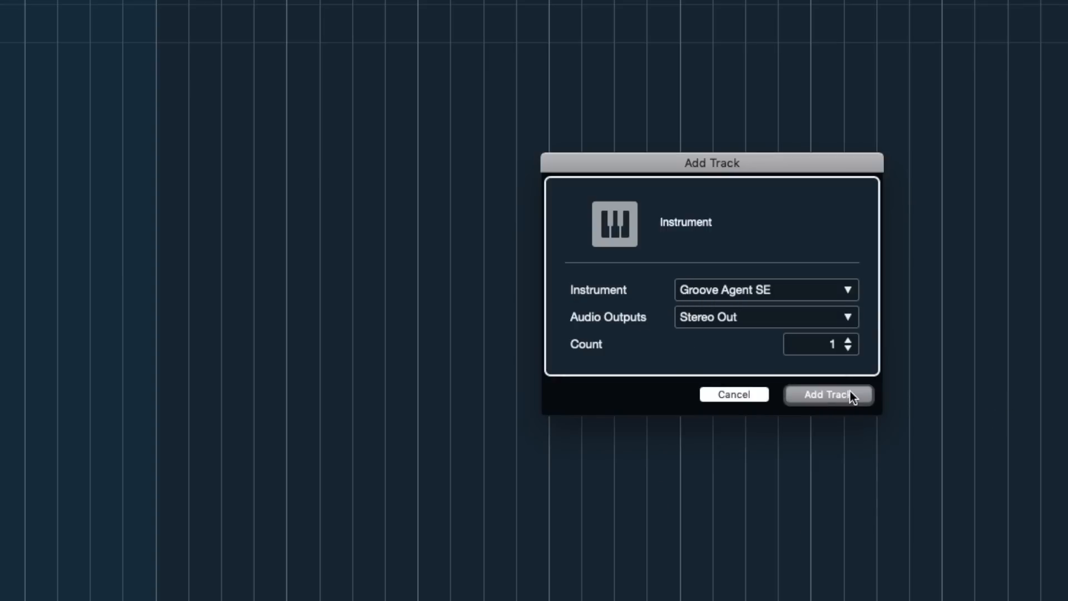
click(828, 394)
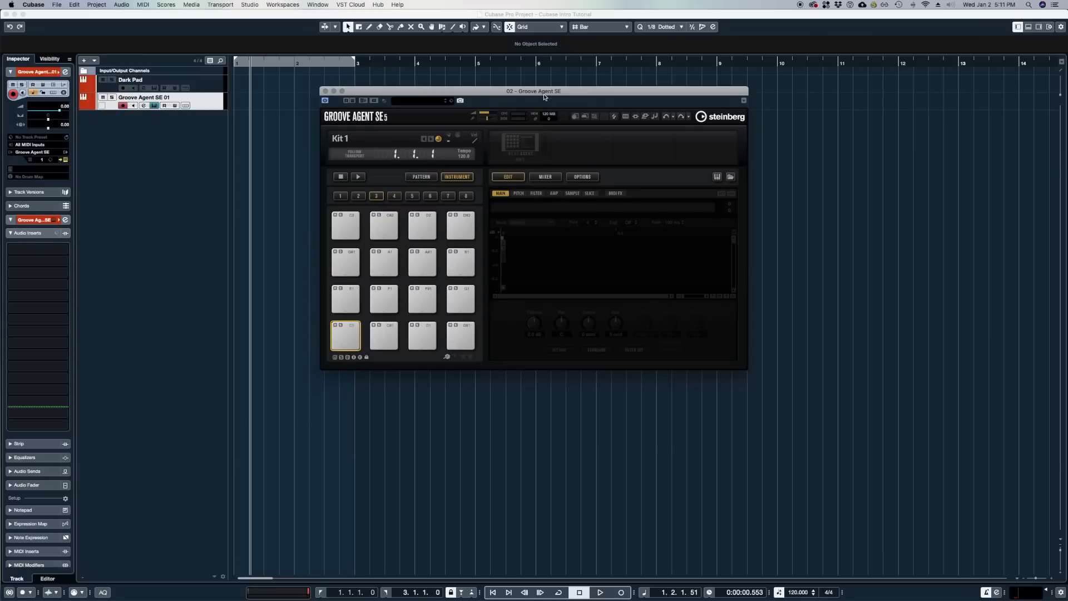
drag(544, 97, 707, 110)
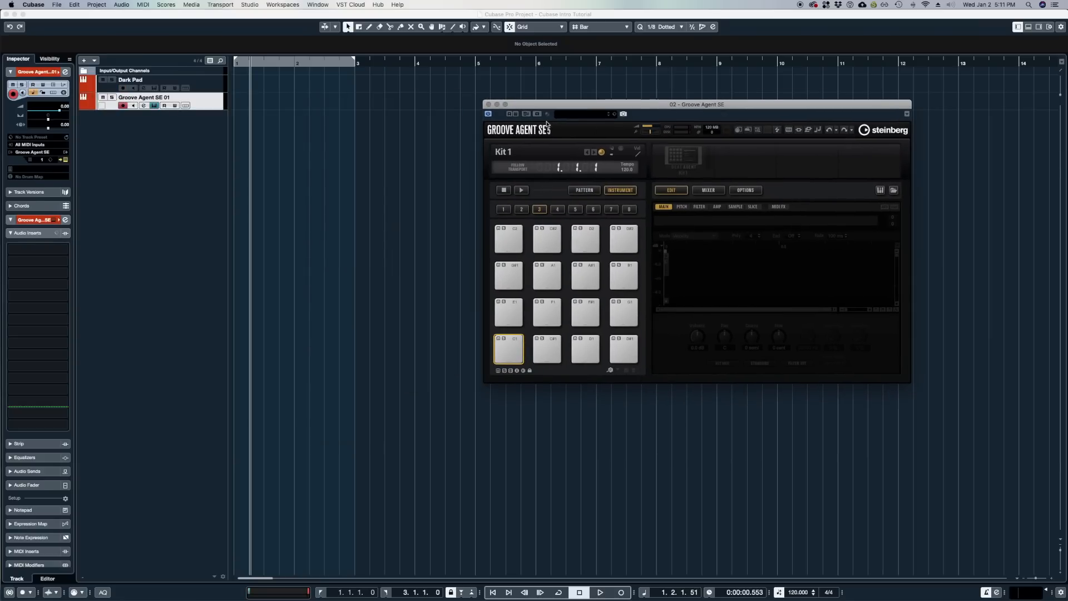
- Open the program browser for Groove Agent SE's kit slot, move it over the instrument and enlarge it
click(509, 152)
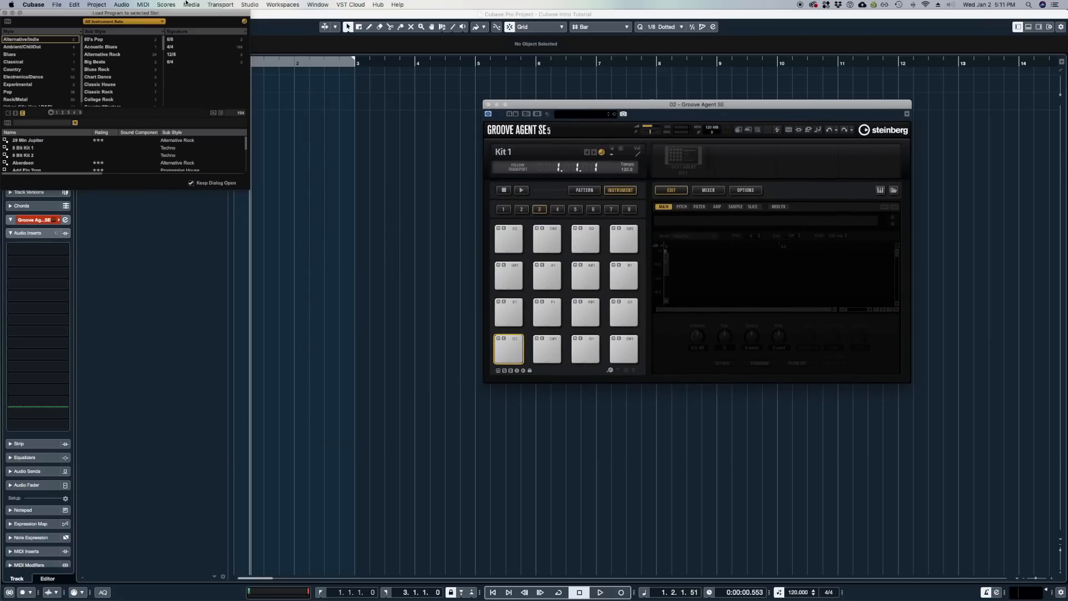
drag(120, 16, 713, 222)
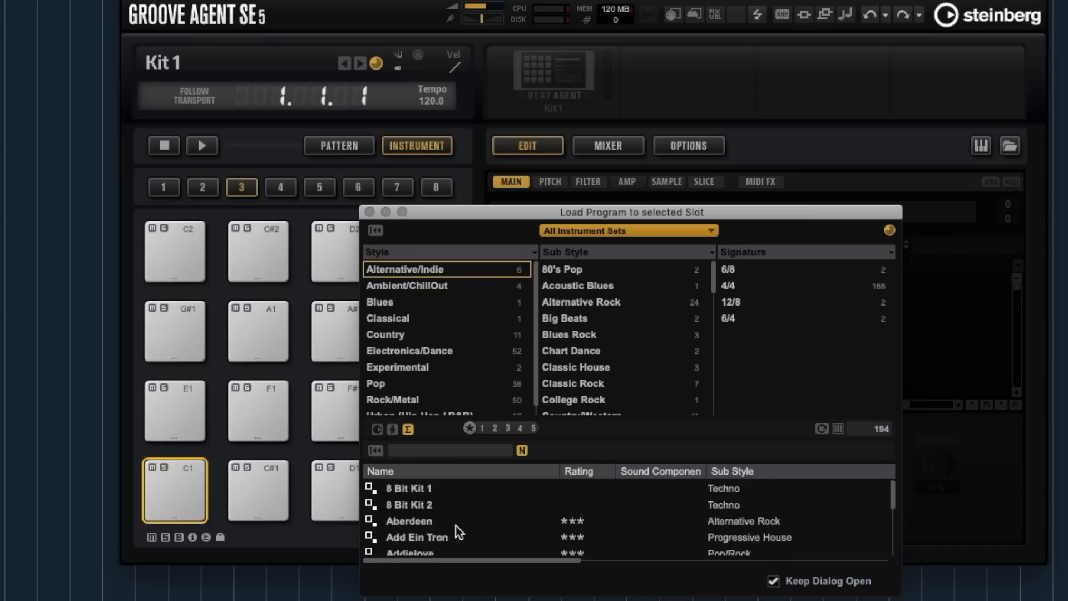
drag(898, 590, 1057, 600)
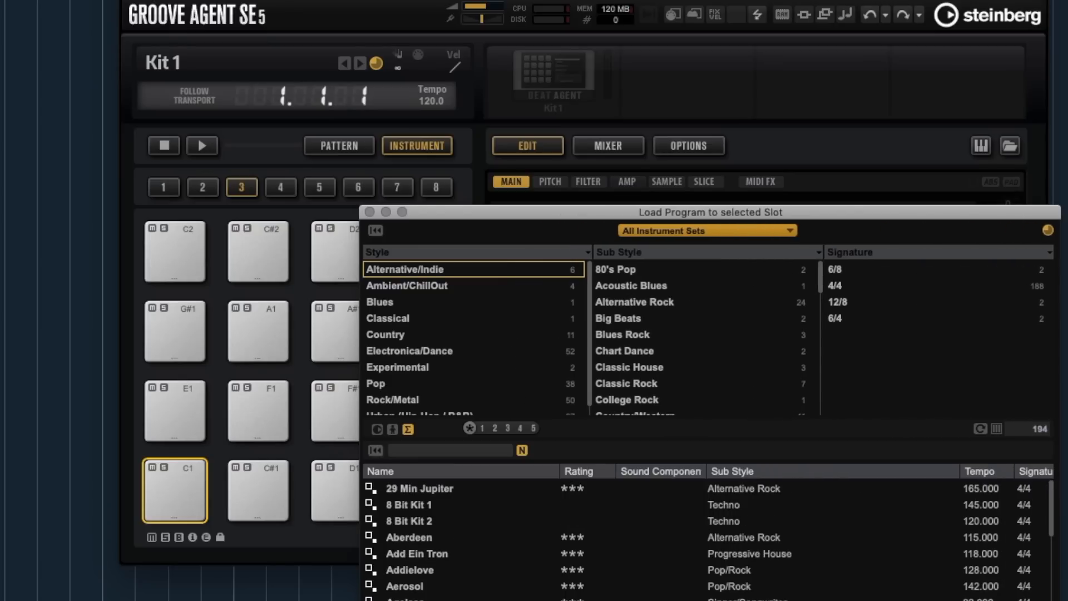
- Try the 8 Bit Kit 2 drum kit, and load the Ambush Of Tigers kit into the slot
click(477, 522)
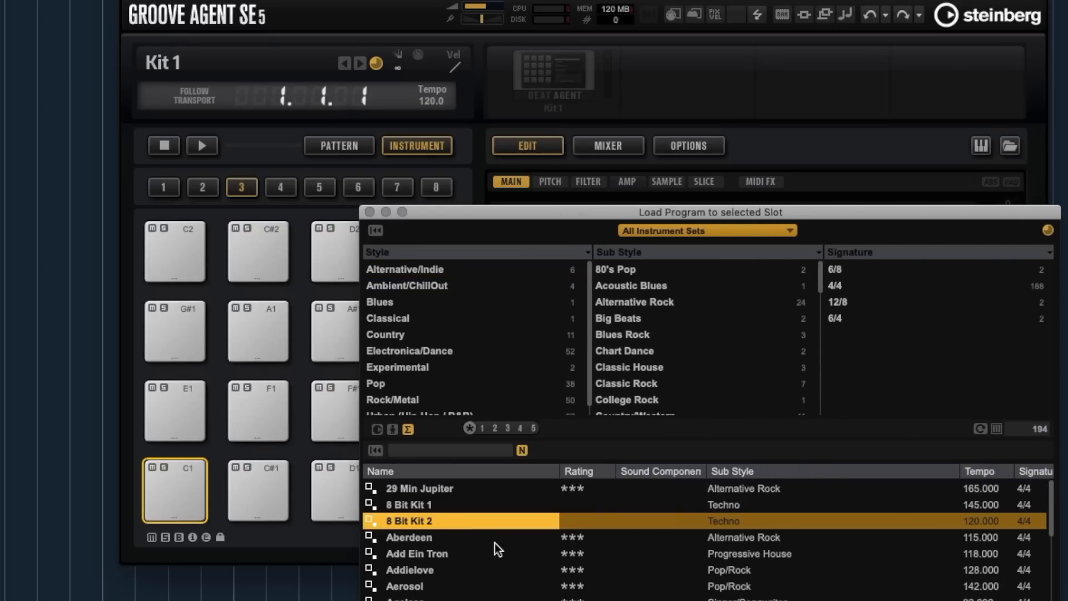
double_click(472, 526)
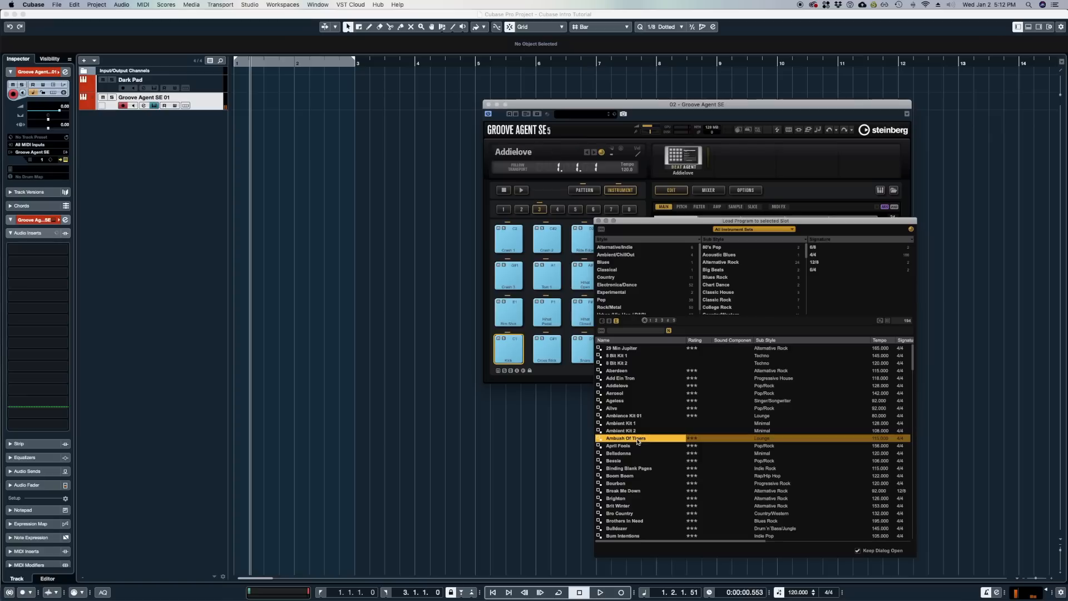
double_click(637, 439)
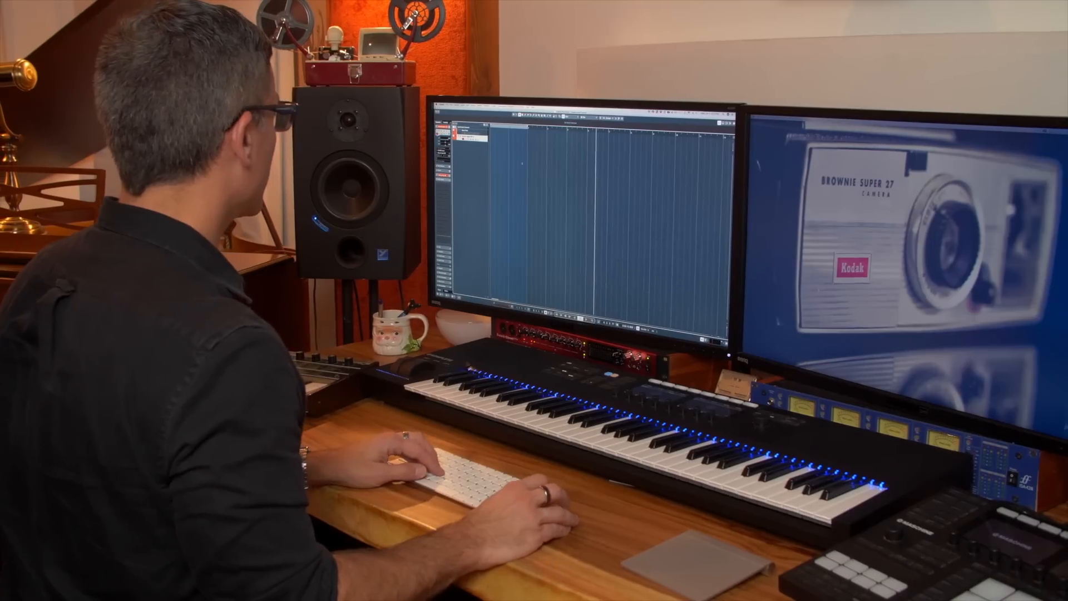
- Tap a tempo of about 82 BPM in the Beat Calculator, accept it and close the calculator
click(98, 4)
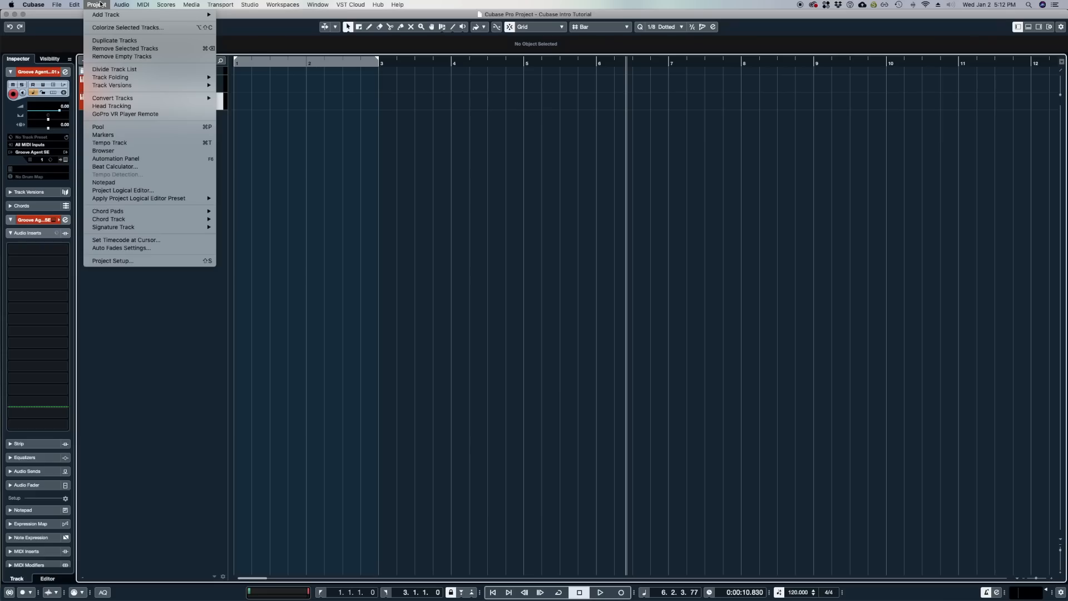
click(120, 167)
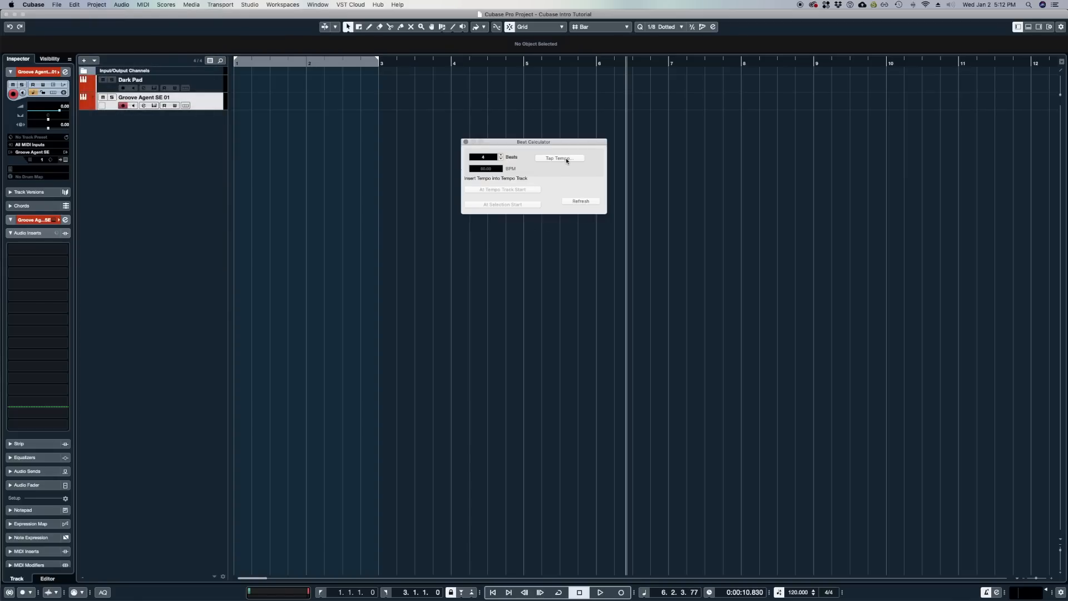
click(565, 158)
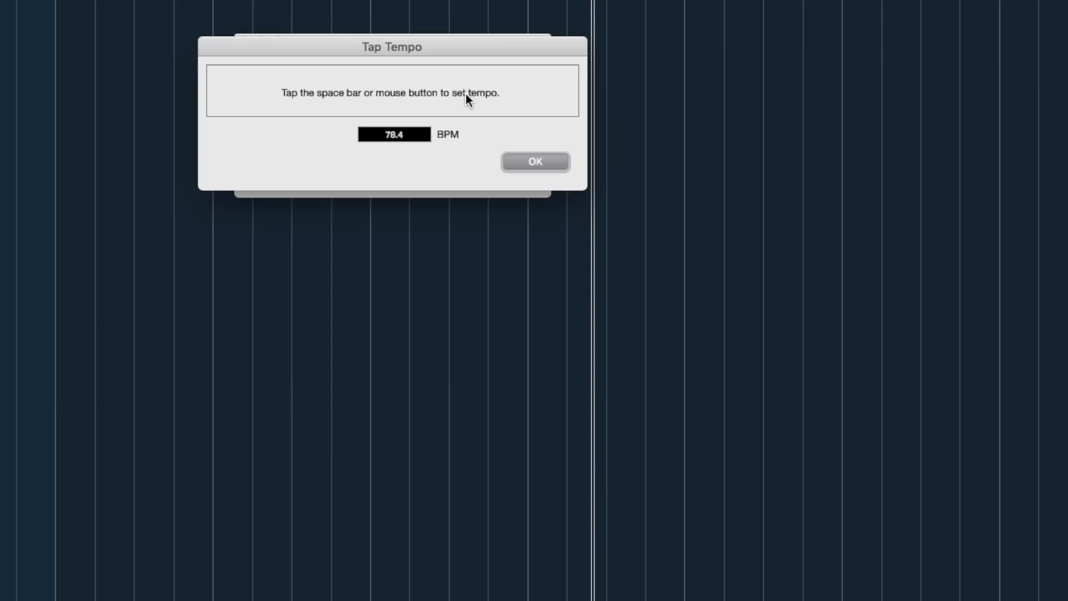
key(space)
key(space)
key(space)
click(552, 168)
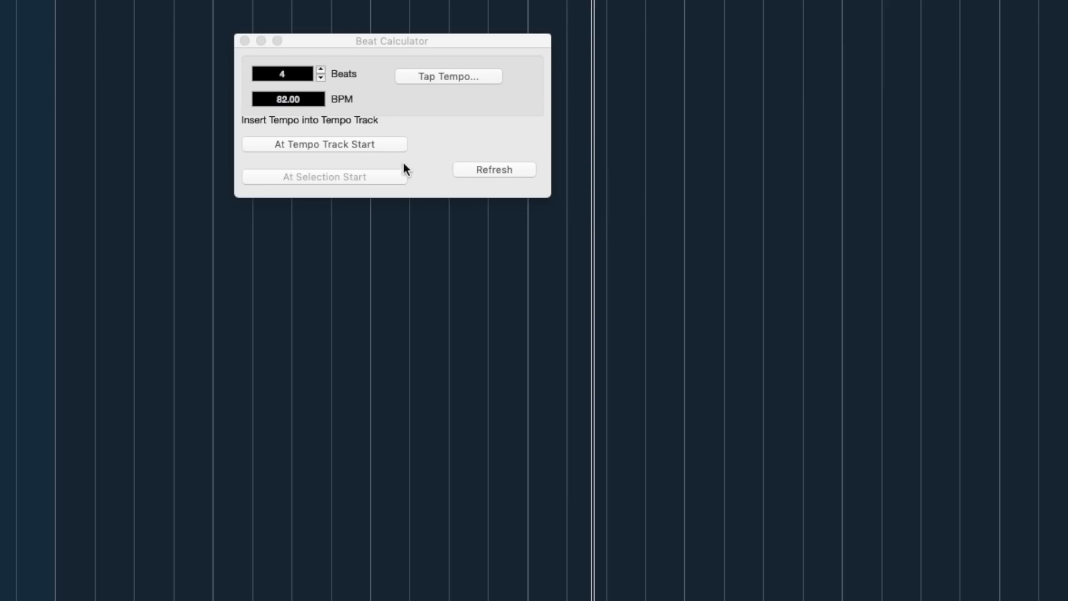
click(244, 41)
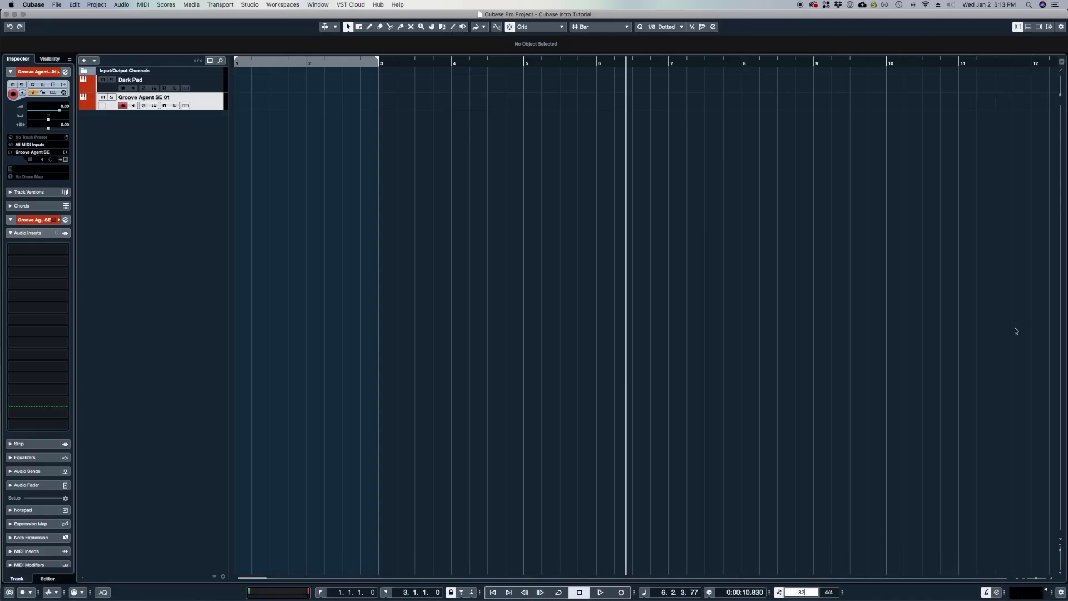
- Set the project tempo to 82 BPM
key(Return)
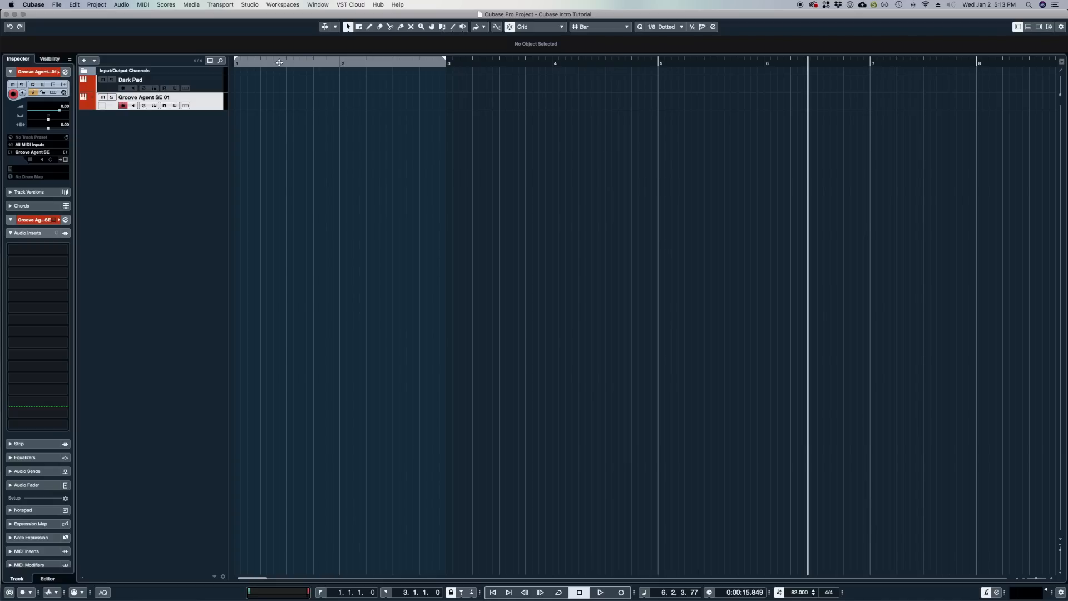
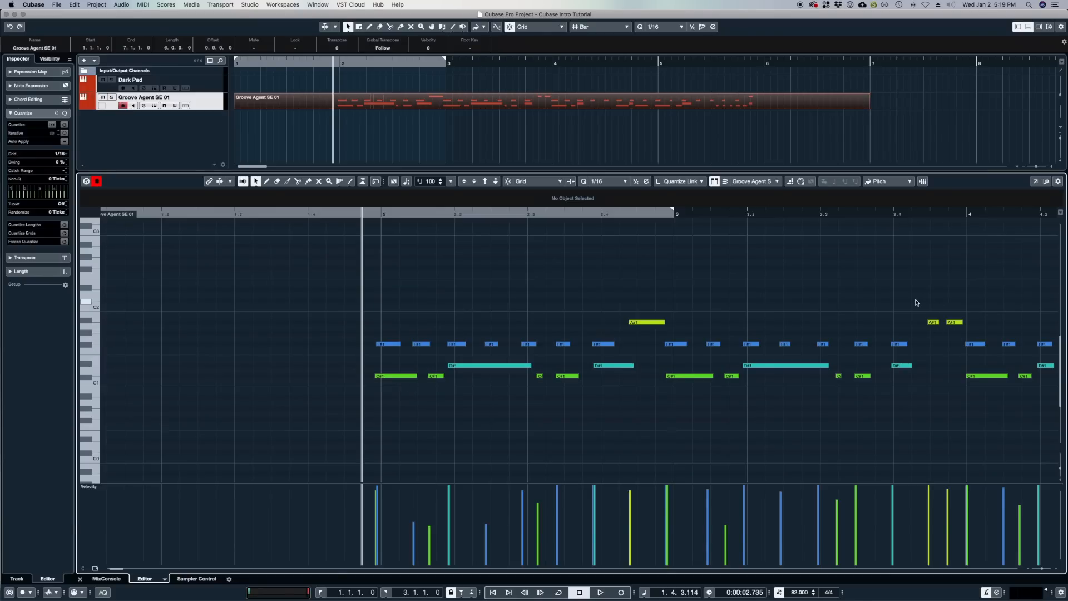
- Quantize all notes of the Groove Agent SE 01 drum part to 1/16, after briefly choosing the 1/8 quantize value
click(607, 184)
click(605, 172)
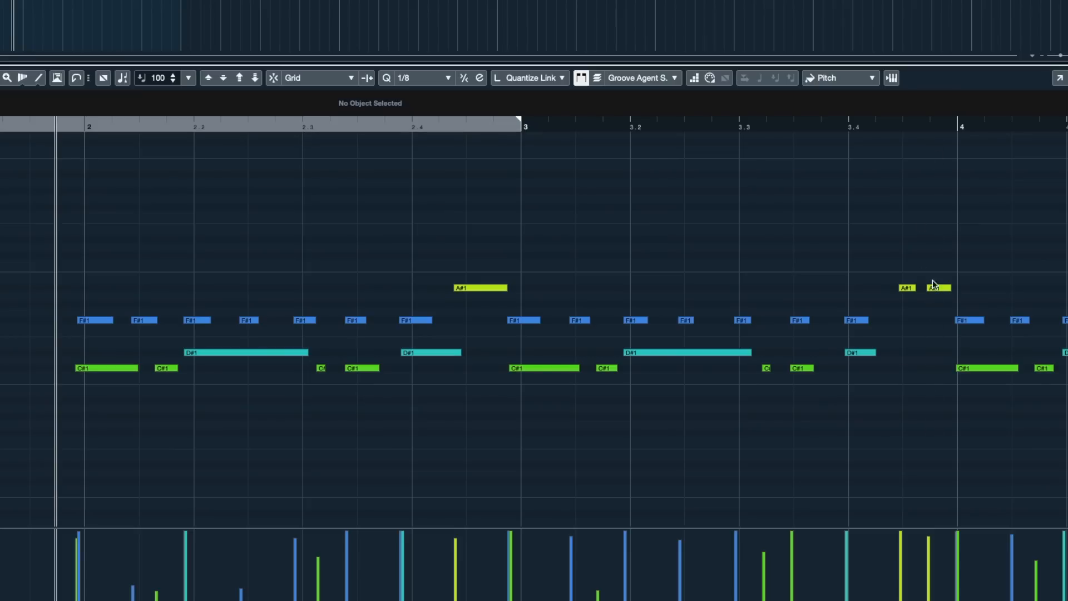
click(424, 78)
click(423, 91)
key(ctrl+a)
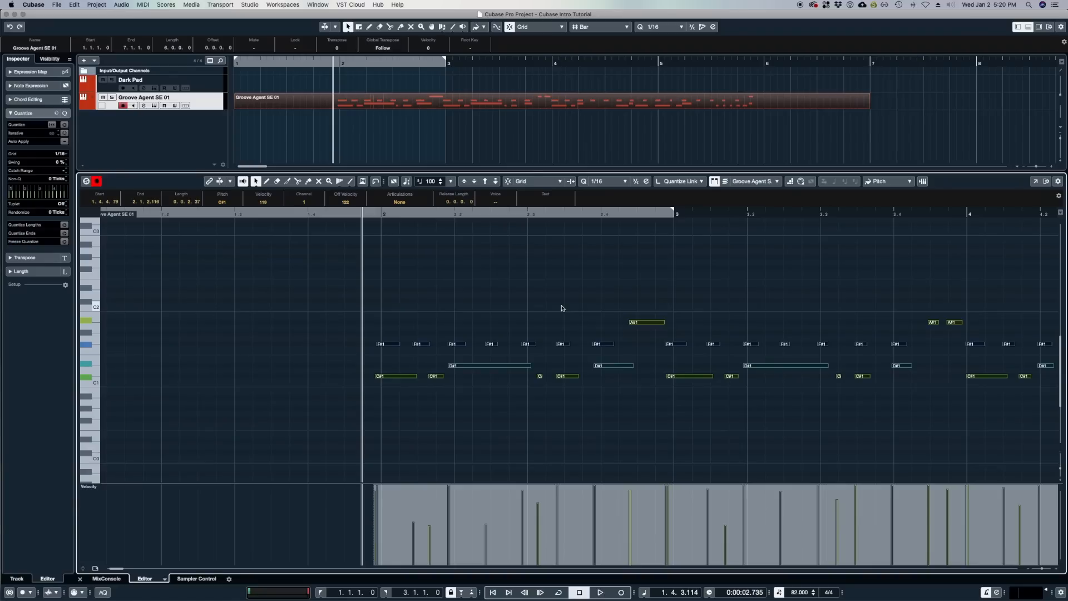
key(q)
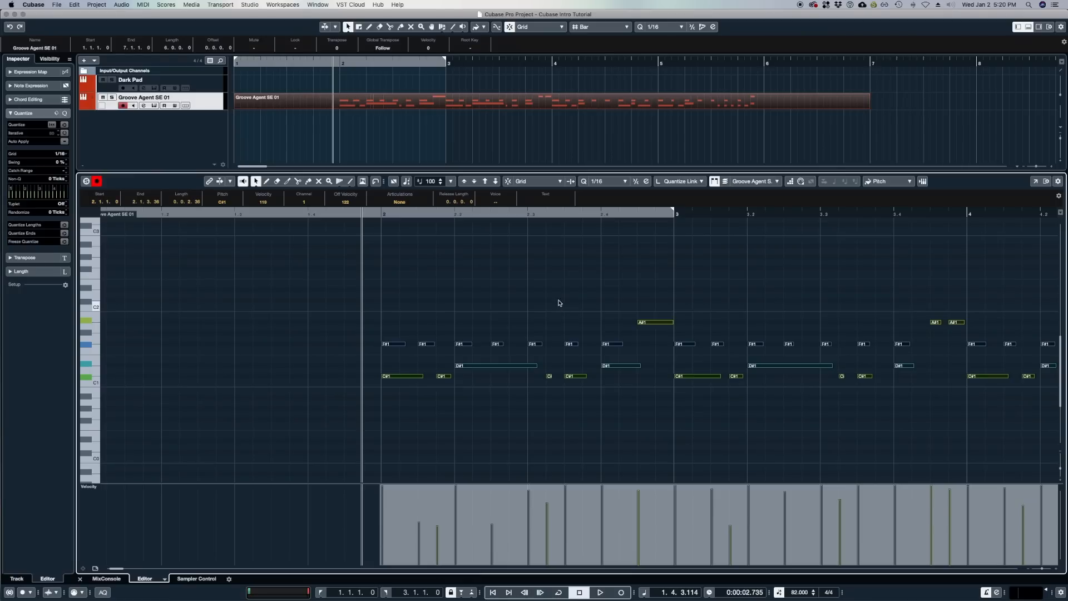
click(482, 275)
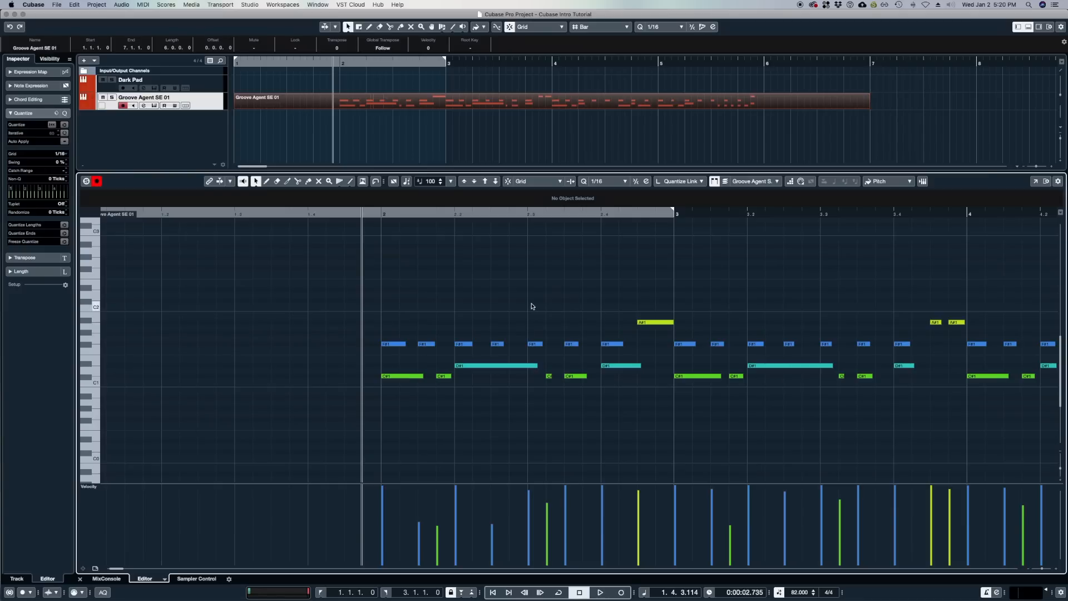
- Play back the quantized drum pattern to its end while viewing the whole pattern in the Key Editor
key(space)
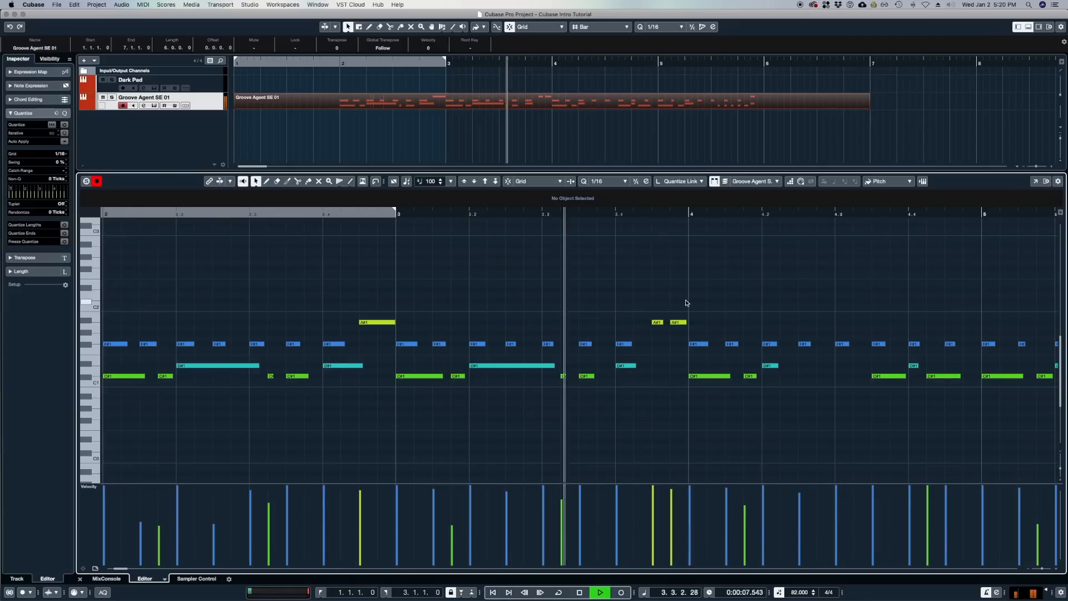
key(g)
key(g)
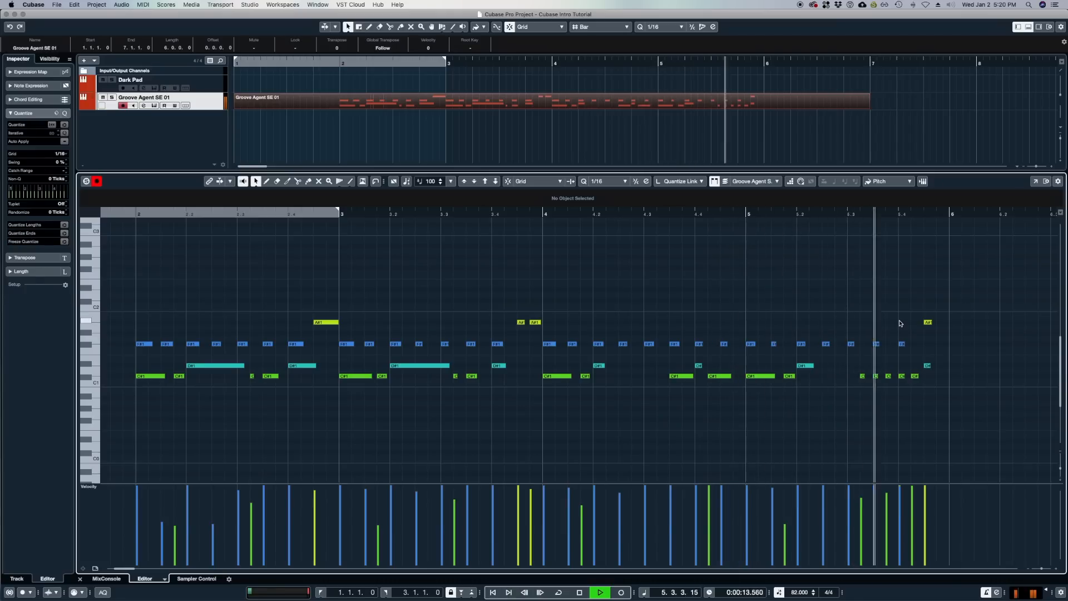
key(space)
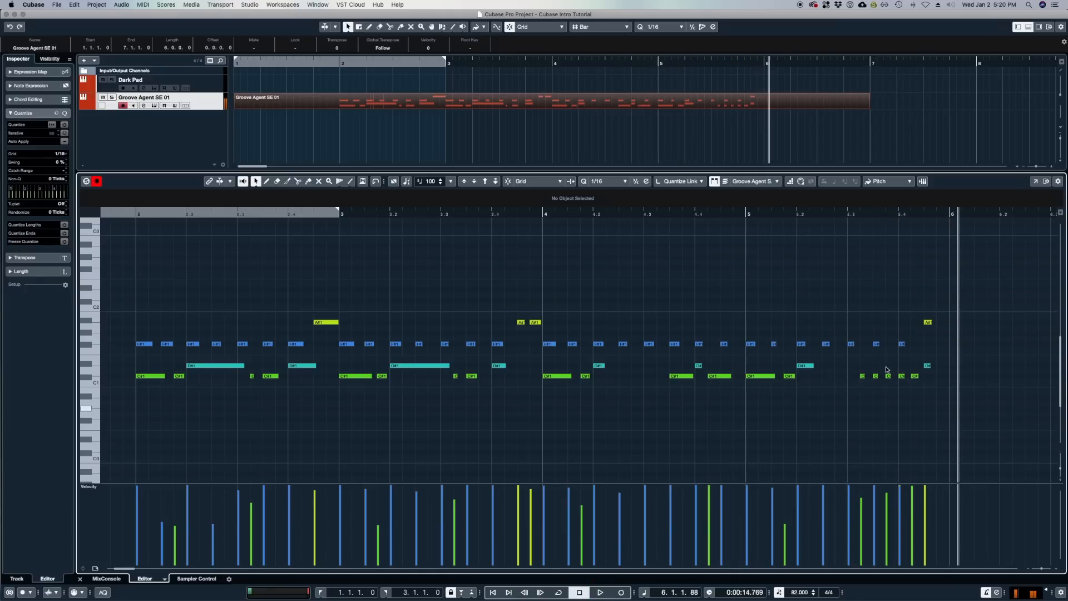
key(g)
- Raise the velocities of the soft F#1 and C#1 hits at 2.1.3, 2.1.4, 2.2.3 and 2.3.2, and play the result
scroll(752, 308, left, 5)
scroll(662, 319, right, 3)
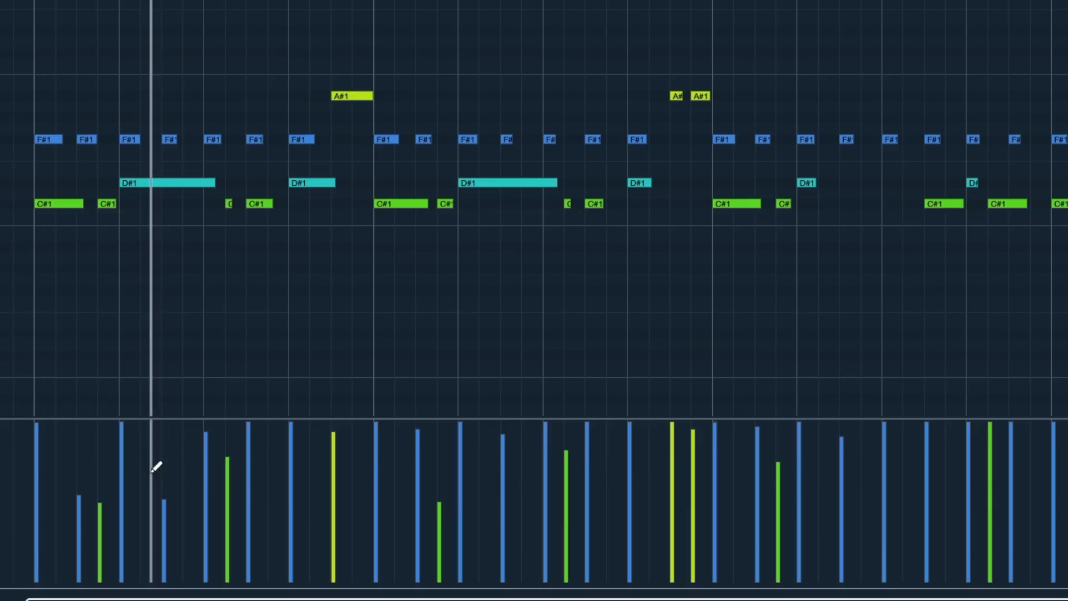
click(82, 442)
click(100, 437)
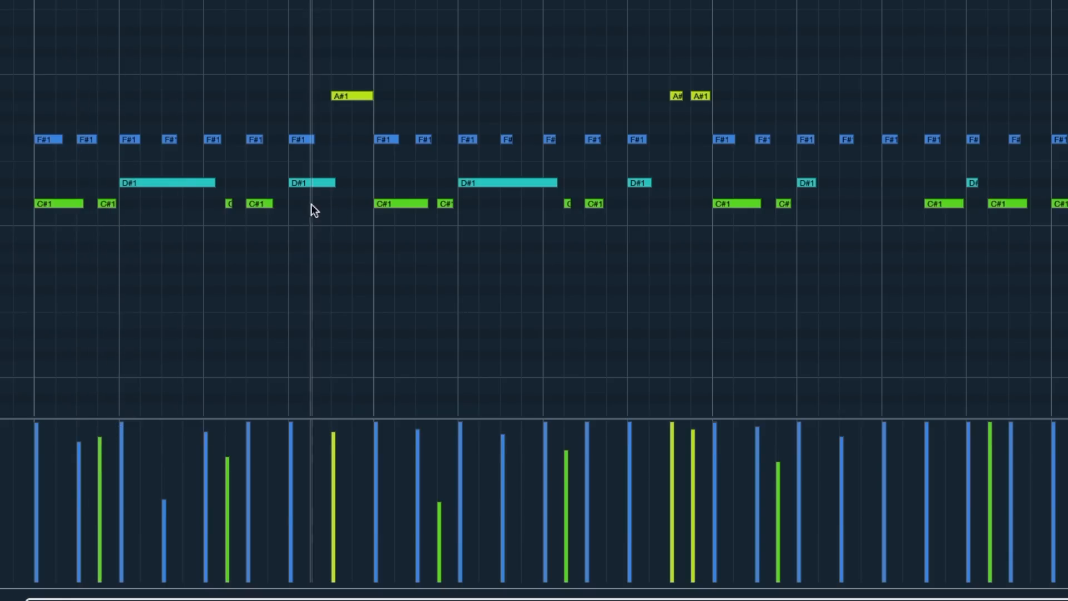
click(163, 442)
click(227, 438)
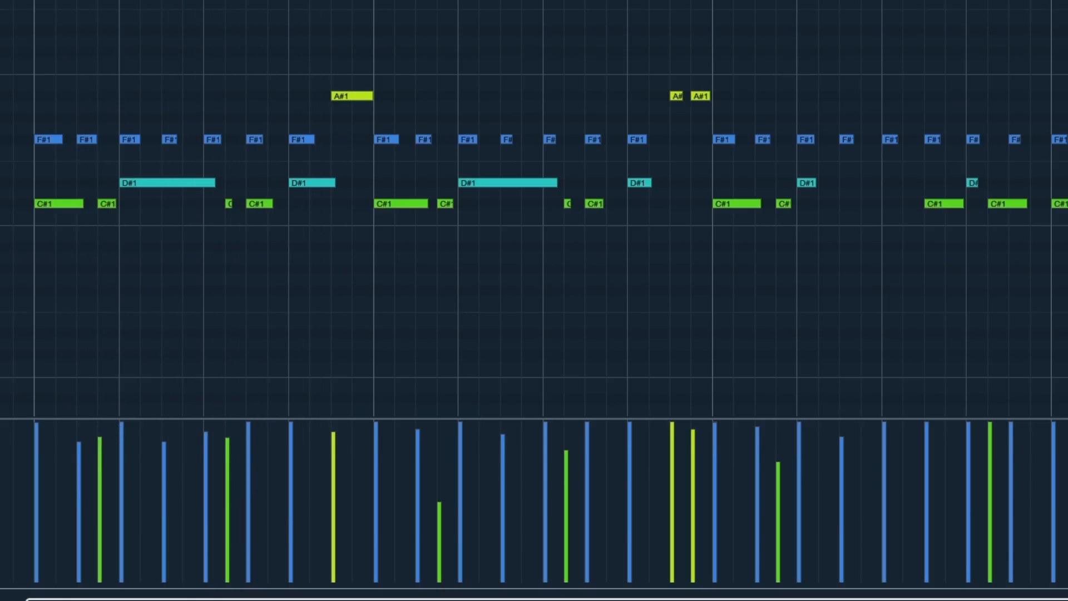
key(h)
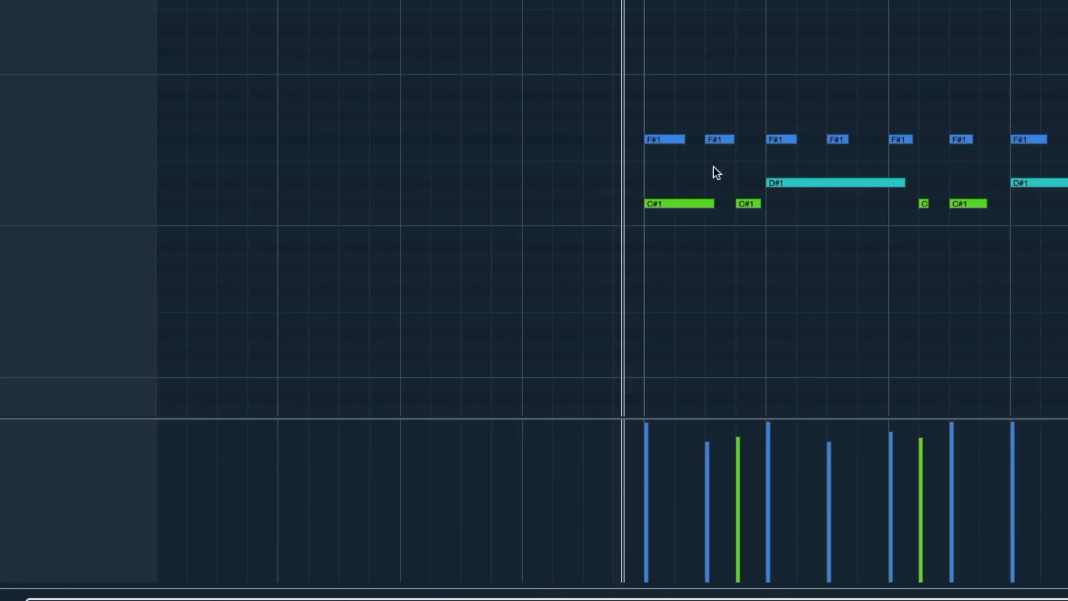
key(space)
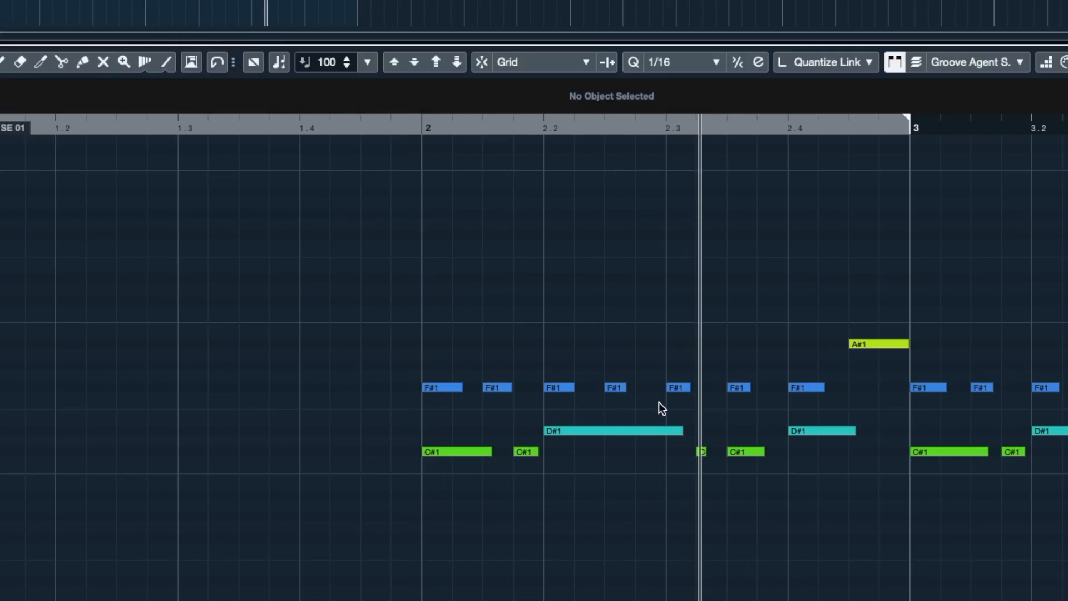
- Turn on snapping in the Key Editor and draw a 1/16 F#1 note at 2.2.4
click(4, 61)
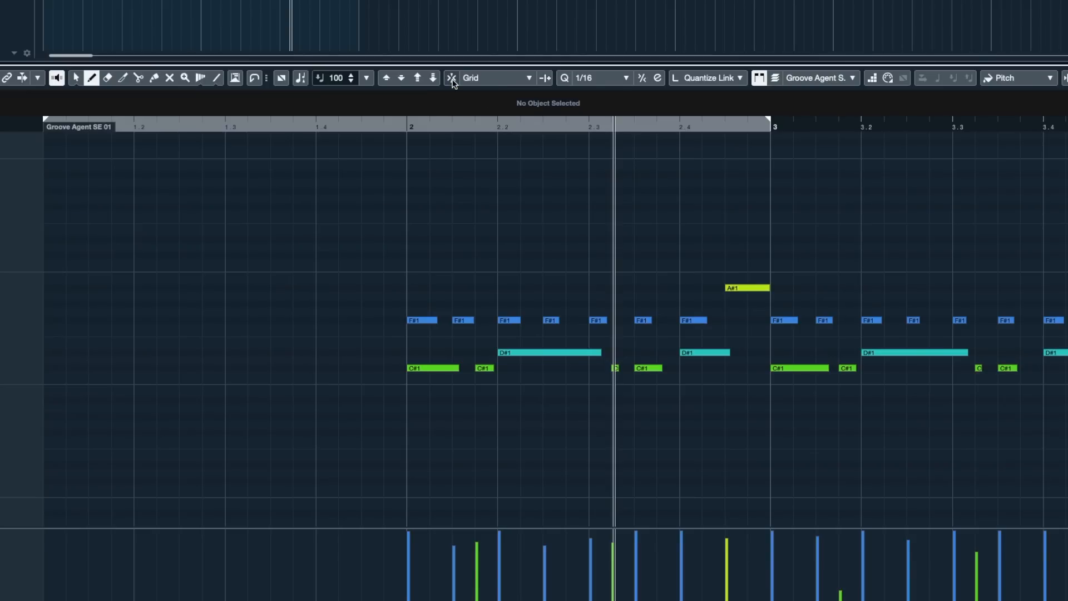
click(452, 80)
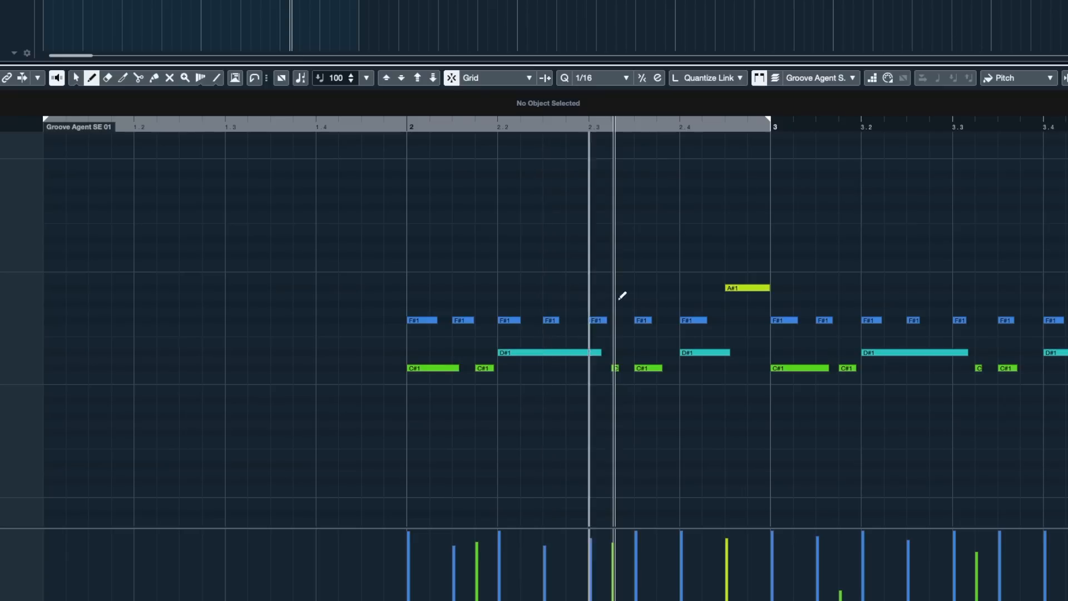
click(575, 319)
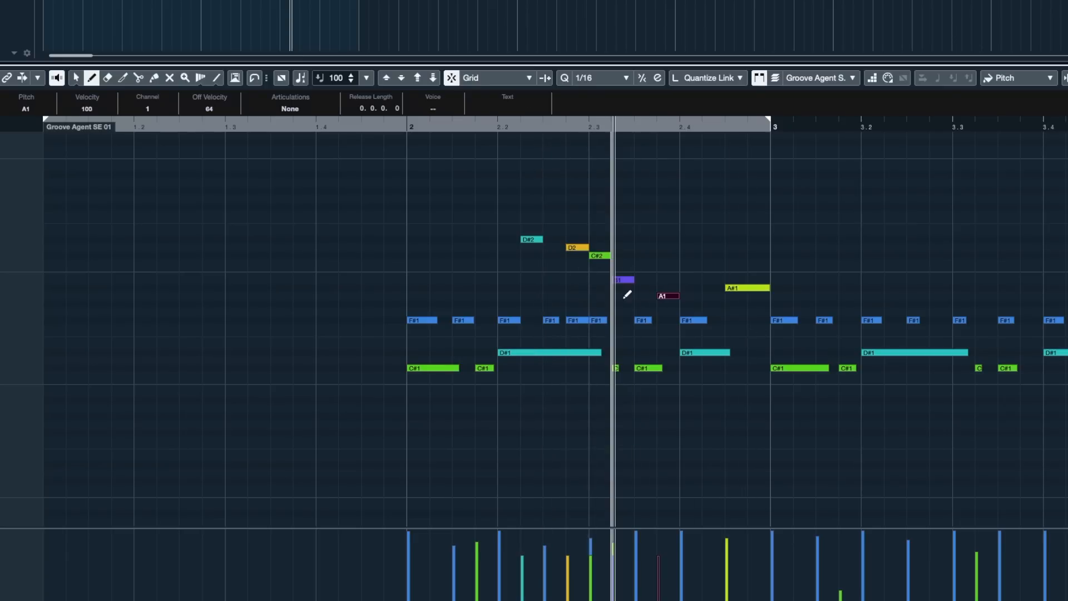
- Try drawing extra snapped notes above the drum pattern in bar 2, and undo them
click(592, 295)
click(548, 295)
key(ctrl+z)
key(ctrl+z)
key(ctrl+z)
key(ctrl+z)
key(ctrl+z)
key(ctrl+z)
key(ctrl+z)
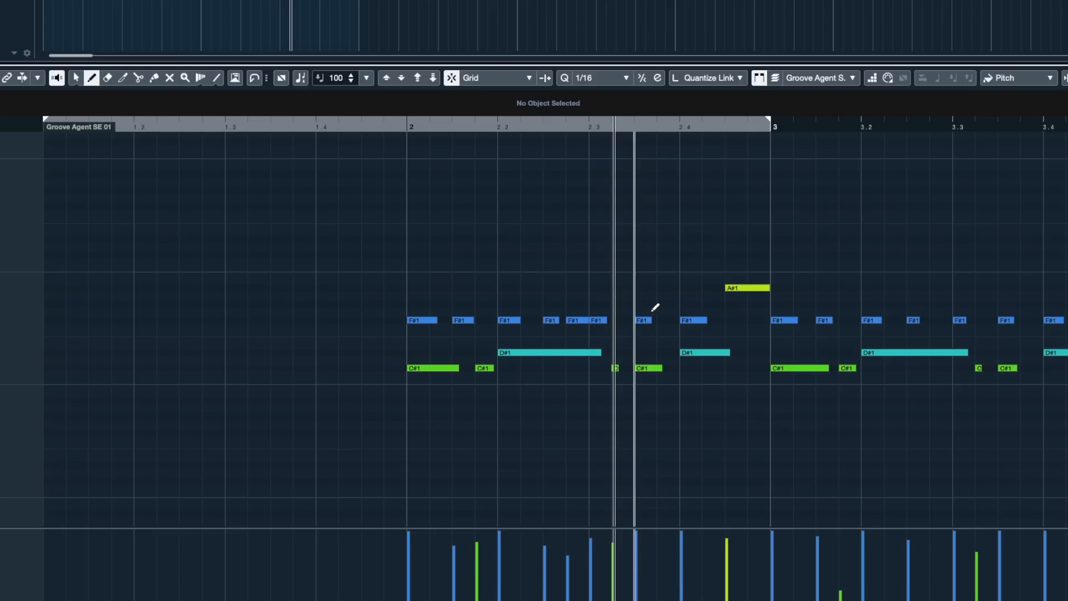
- Try drawing notes off the grid in bar 2 with snapping off, undo them, and turn snapping back on
click(455, 85)
drag(537, 277, 555, 276)
click(470, 276)
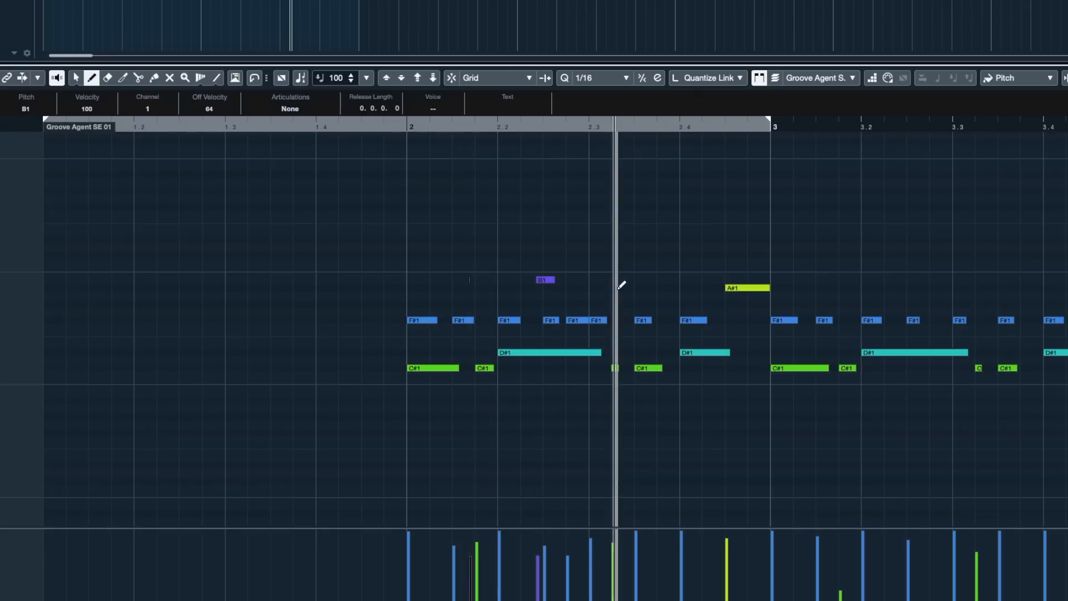
click(614, 263)
click(681, 280)
key(ctrl+z)
key(ctrl+z)
key(ctrl+z)
key(ctrl+z)
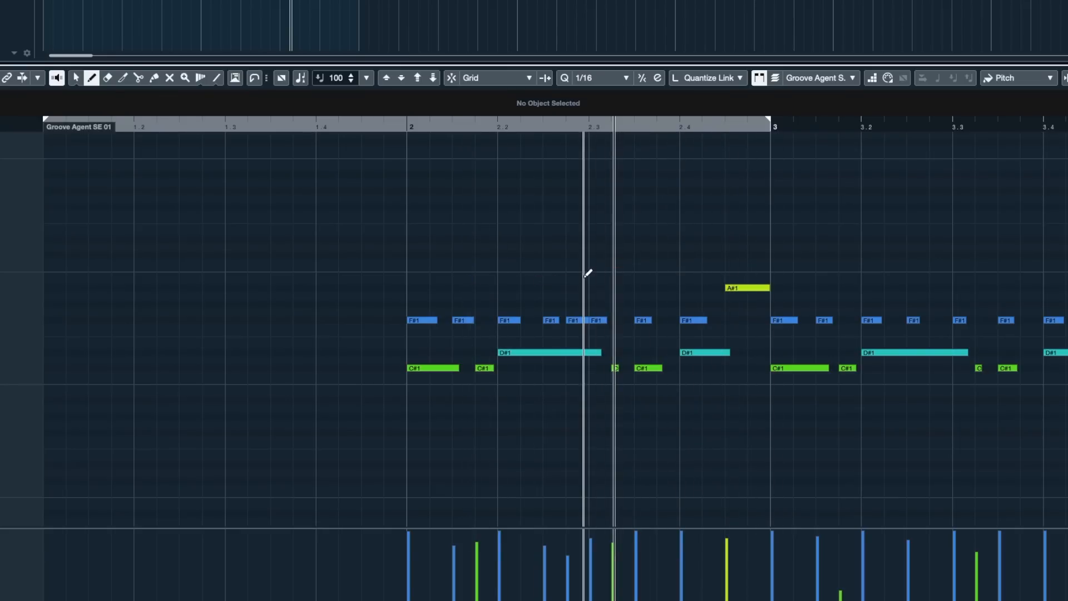
click(451, 78)
- Play the drum pattern from bar 2 and add a 1/16 D#1 note at 3.4.2 with the Object Selection tool
key(1)
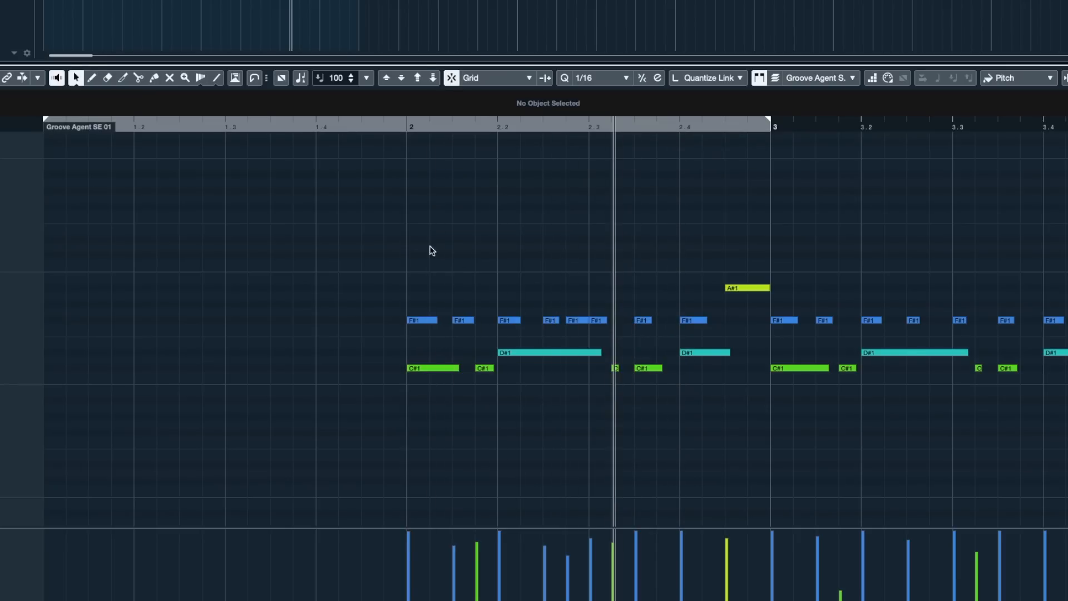
click(402, 125)
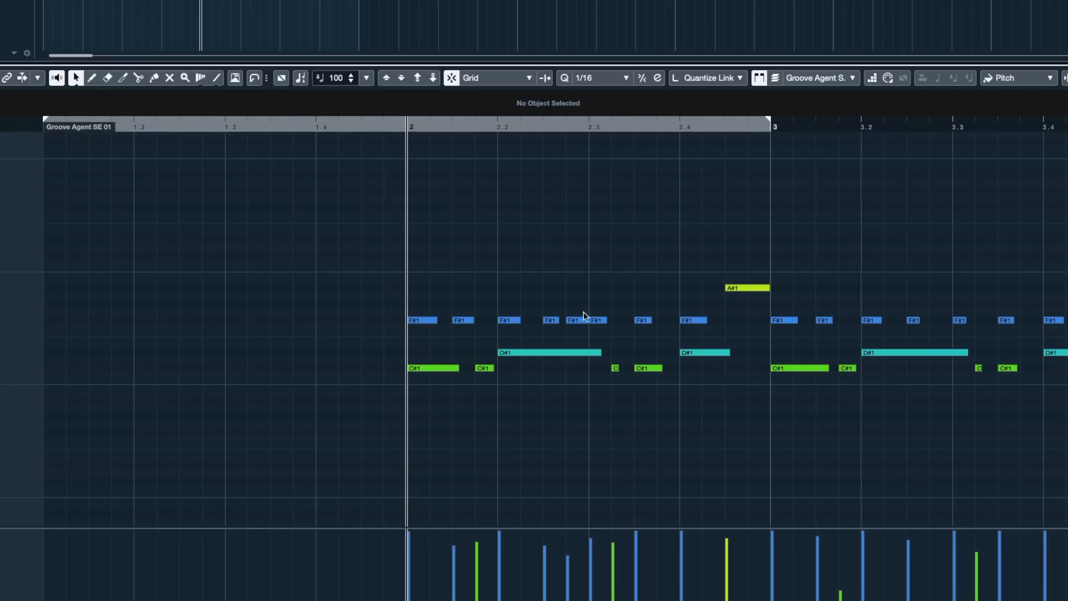
key(space)
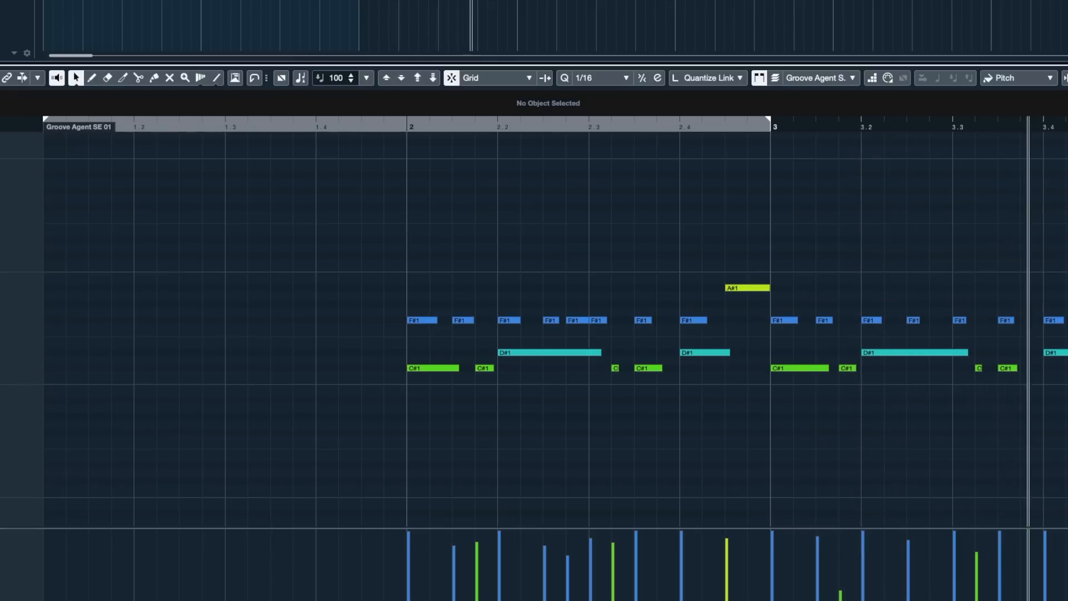
click(1061, 356)
double_click(1066, 352)
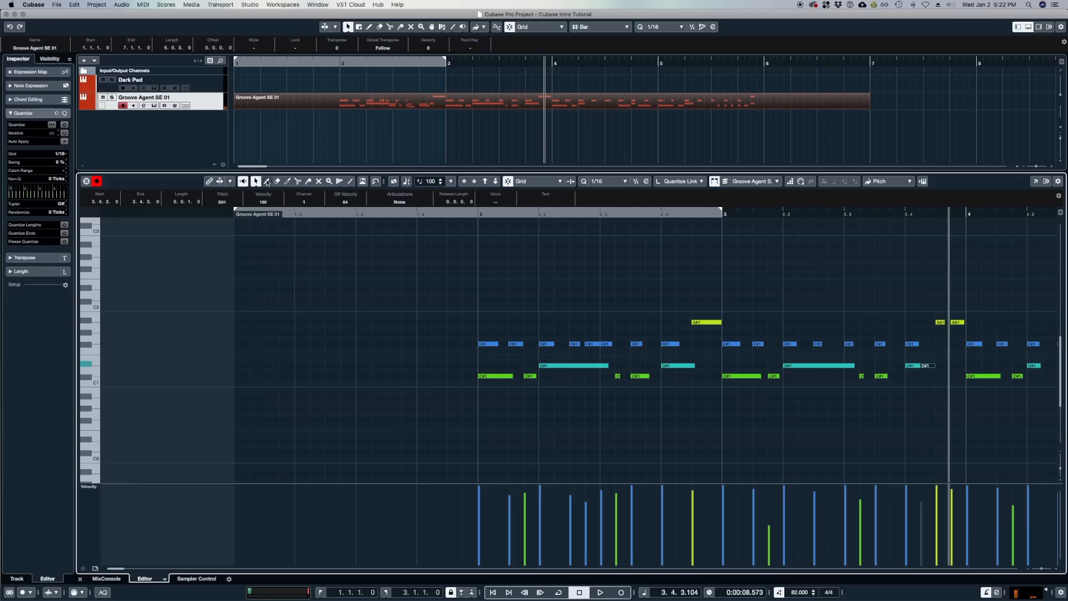
- Switch to the Draw tool and back to Object Selection, both from the editor's tool set and from its pop-up toolbox
click(266, 182)
click(256, 182)
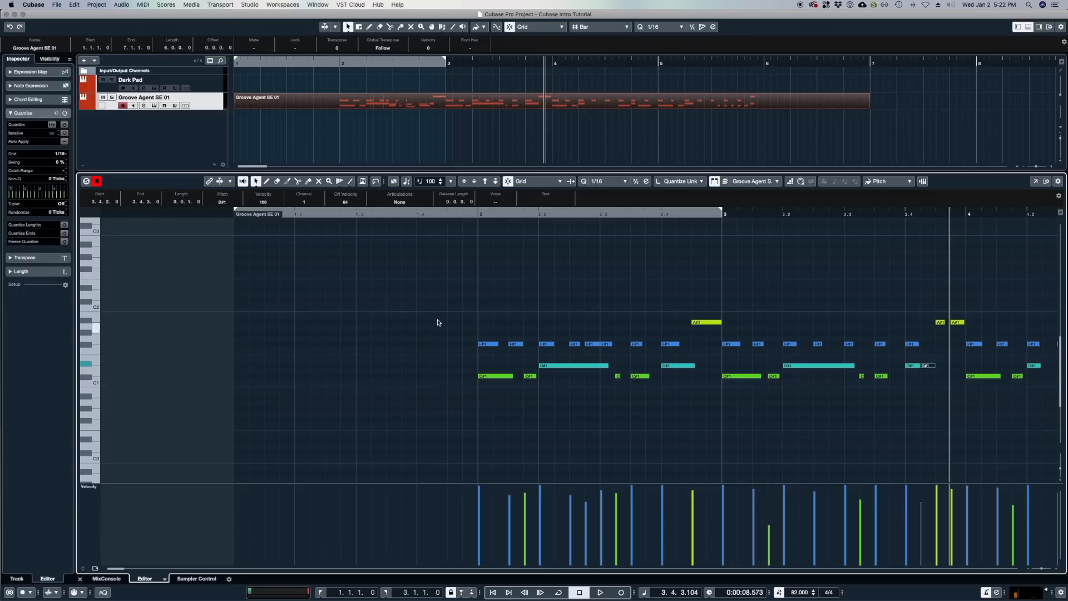
right_click(570, 288)
click(579, 287)
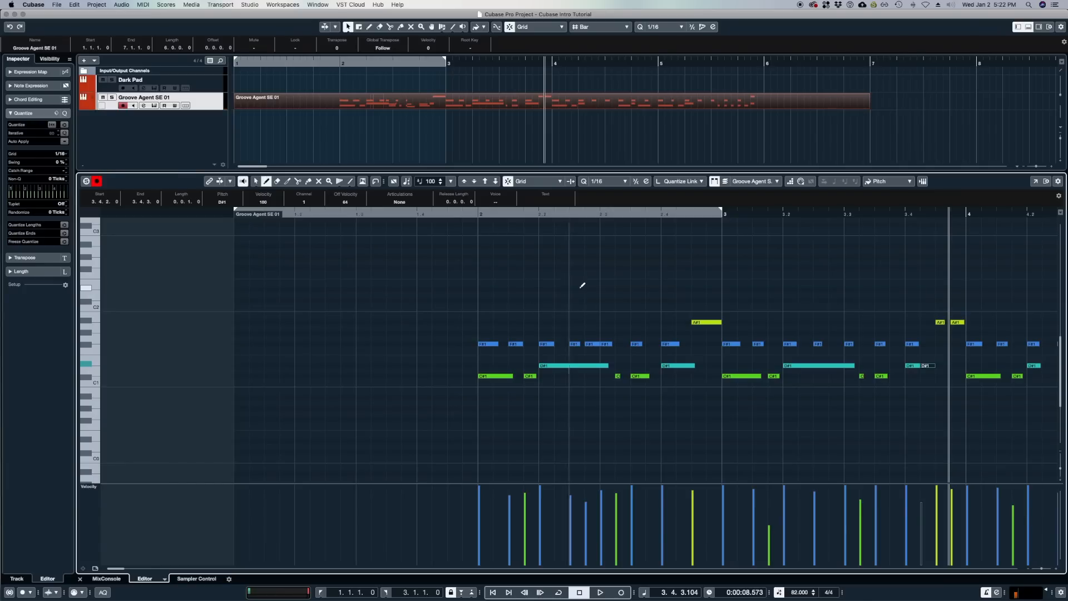
right_click(579, 288)
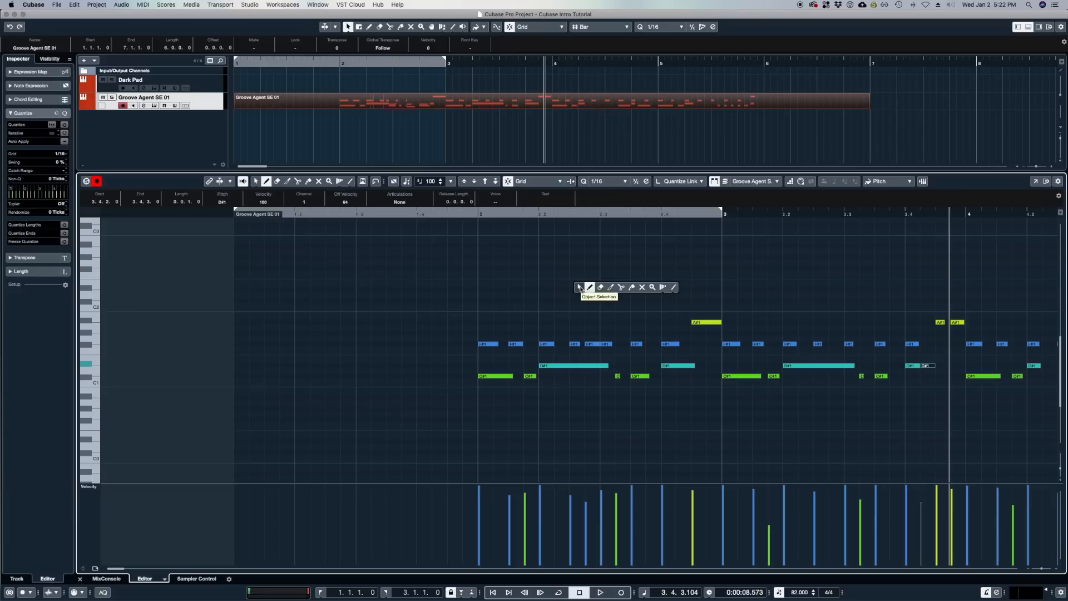
click(578, 287)
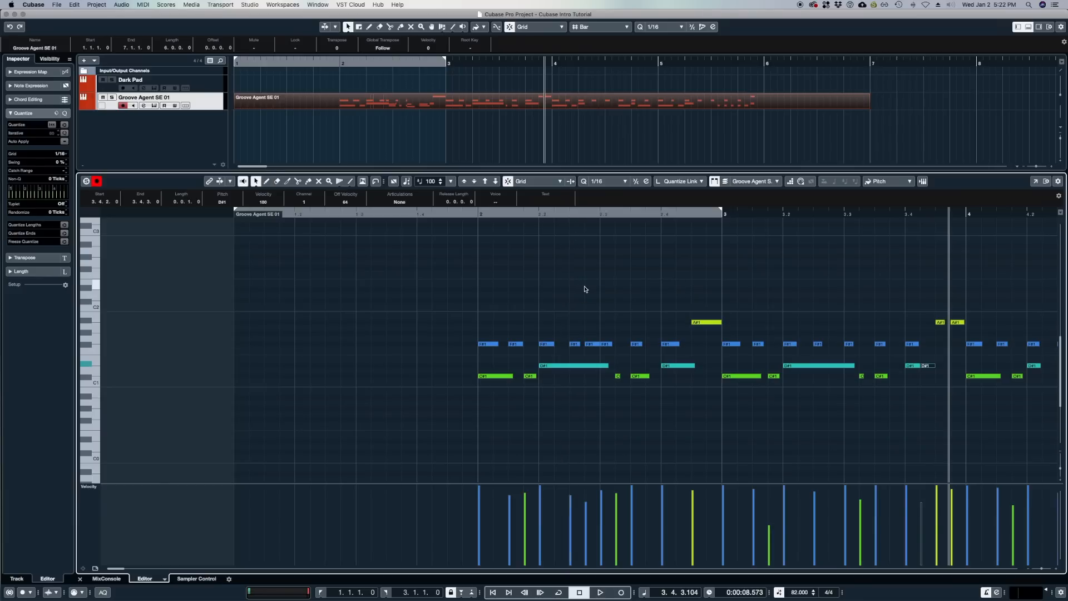
- Create an empty one-bar part at bar 7 on the Groove Agent SE 01 track, and delete it
click(577, 289)
key(Delete)
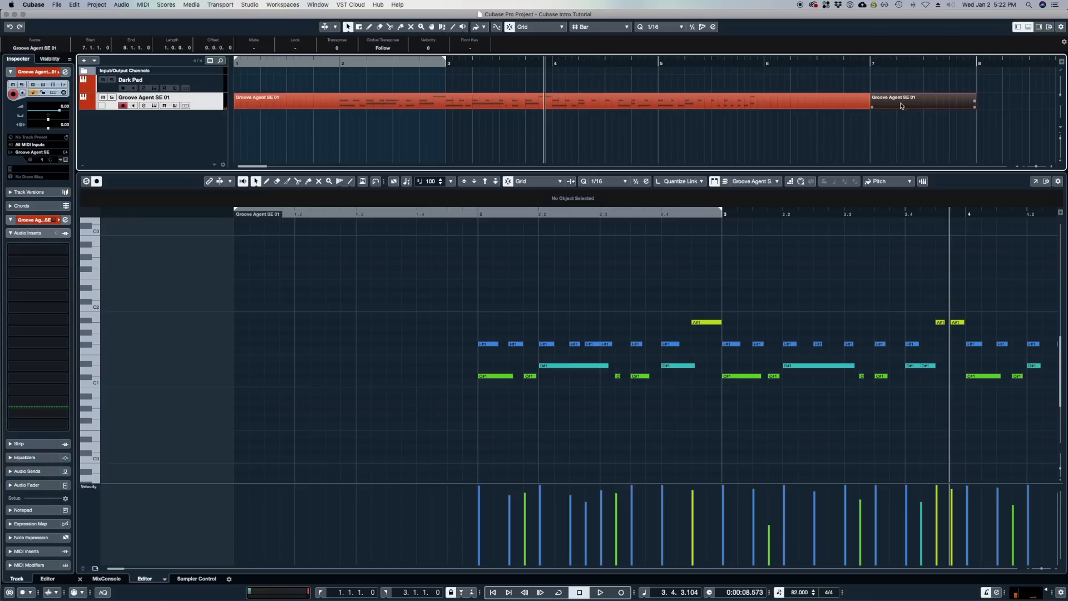
key(Delete)
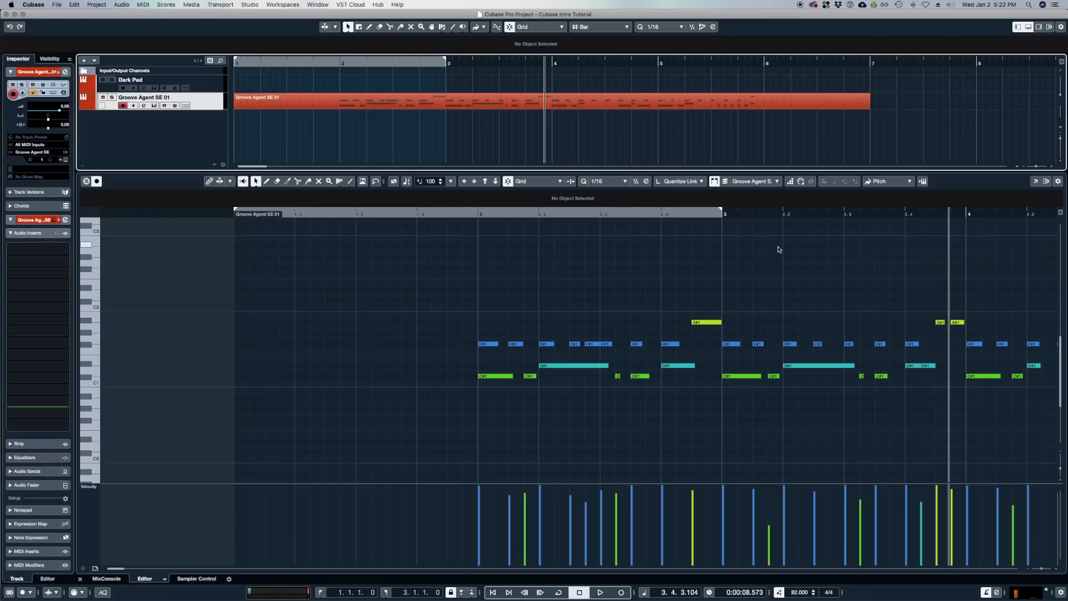
- Move the playhead to the start of bar 2 and review the drum pattern in the Key Editor at different zoom levels
click(531, 297)
drag(474, 214, 477, 222)
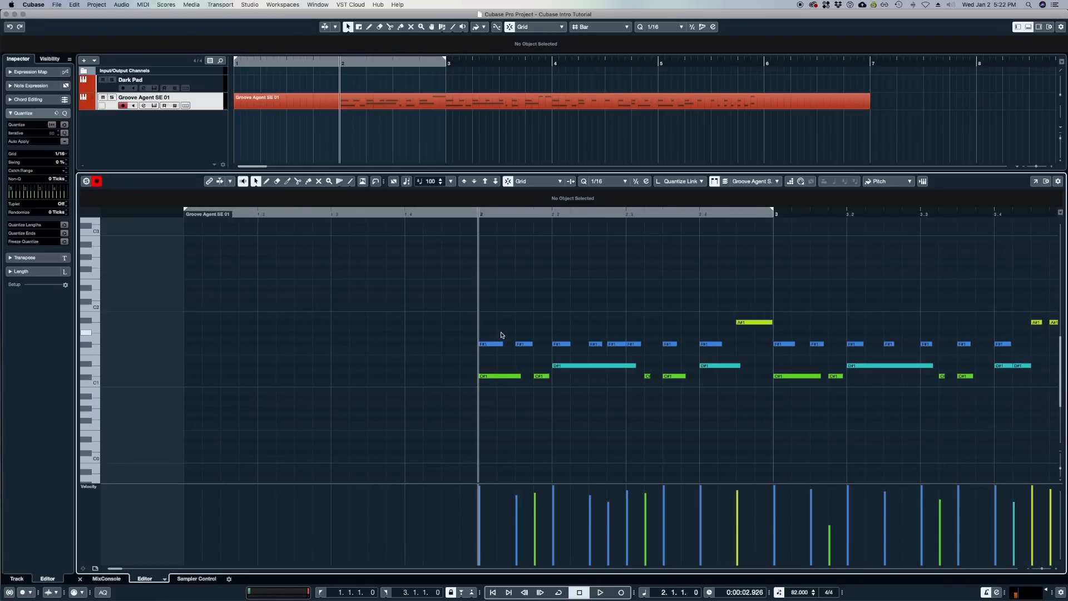
key(g)
key(g)
key(g)
key(g)
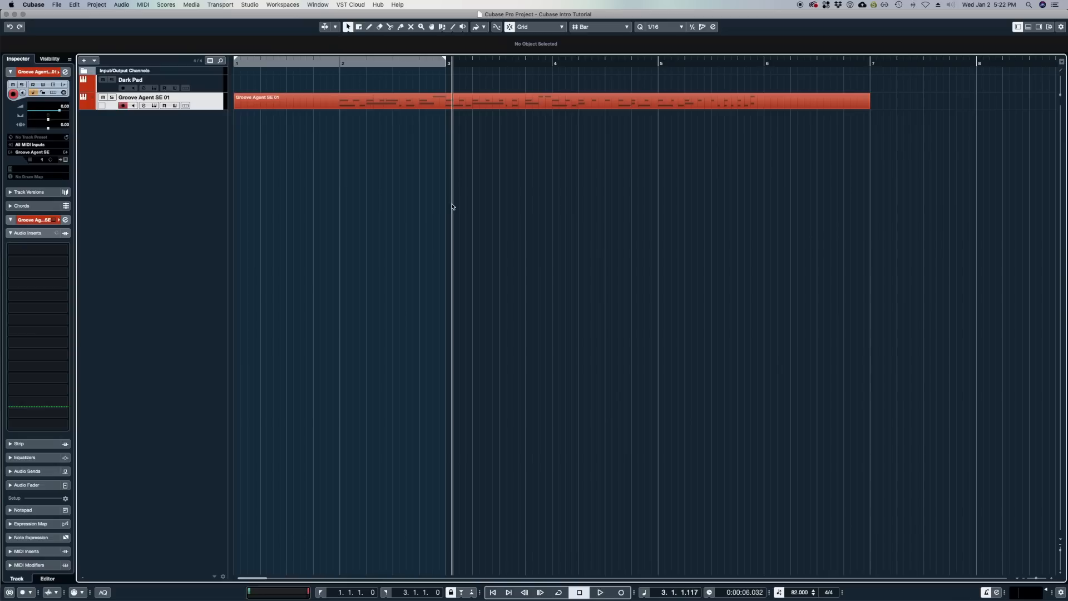
- Open the Groove Agent SE 01 drum part in the Key Editor, and close the editor again
click(452, 108)
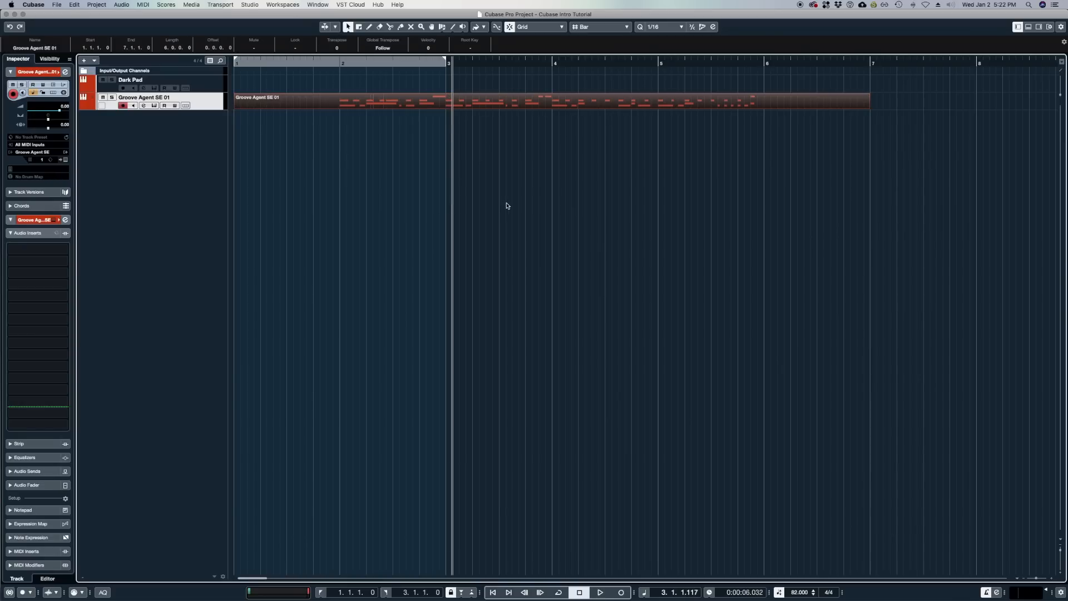
key(Return)
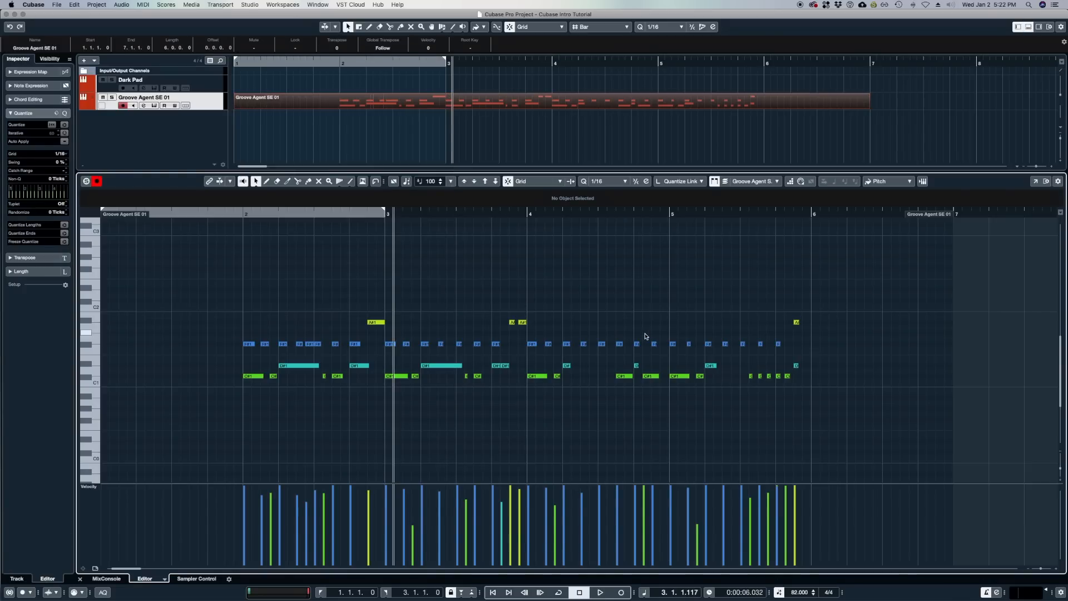
key(Return)
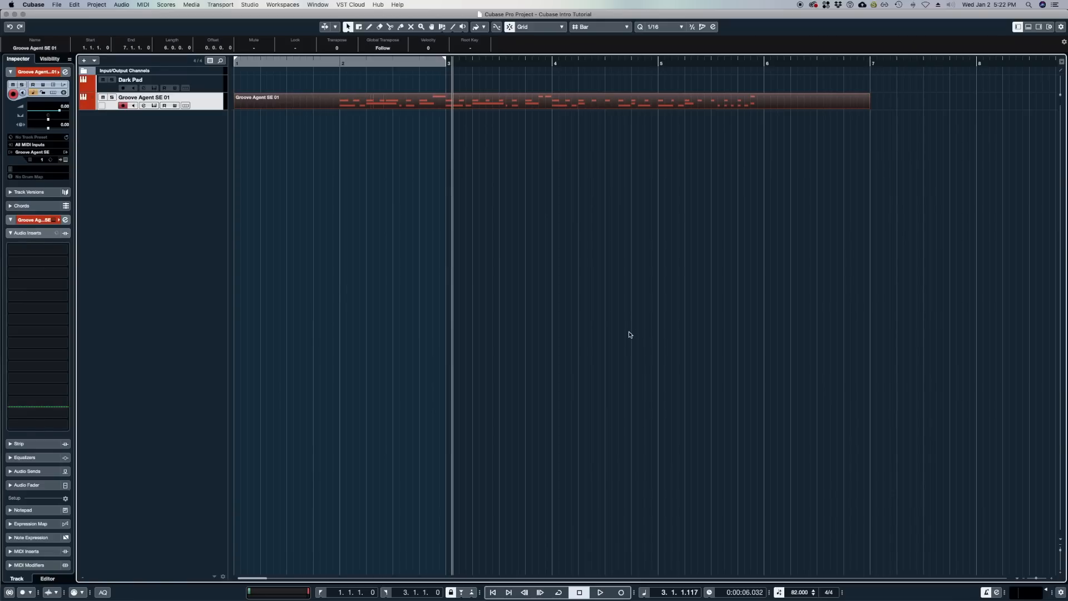
key(Return)
key(Return)
key(Return)
key(Return)
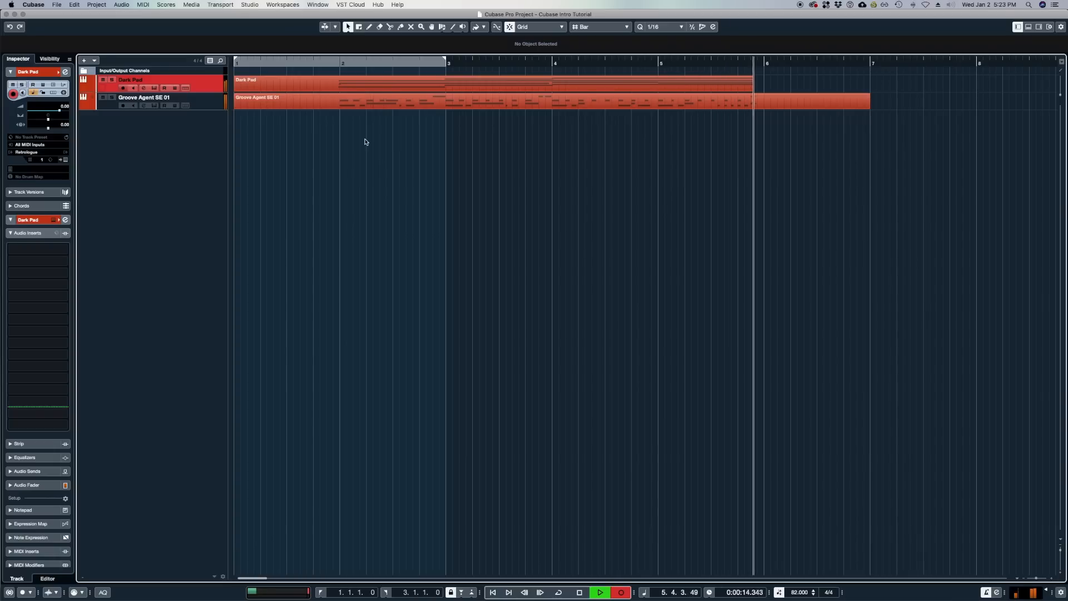
- Stop the Dark Pad recording, and delete the part's stray short B2 note at bar 2 in the Key Editor
key(space)
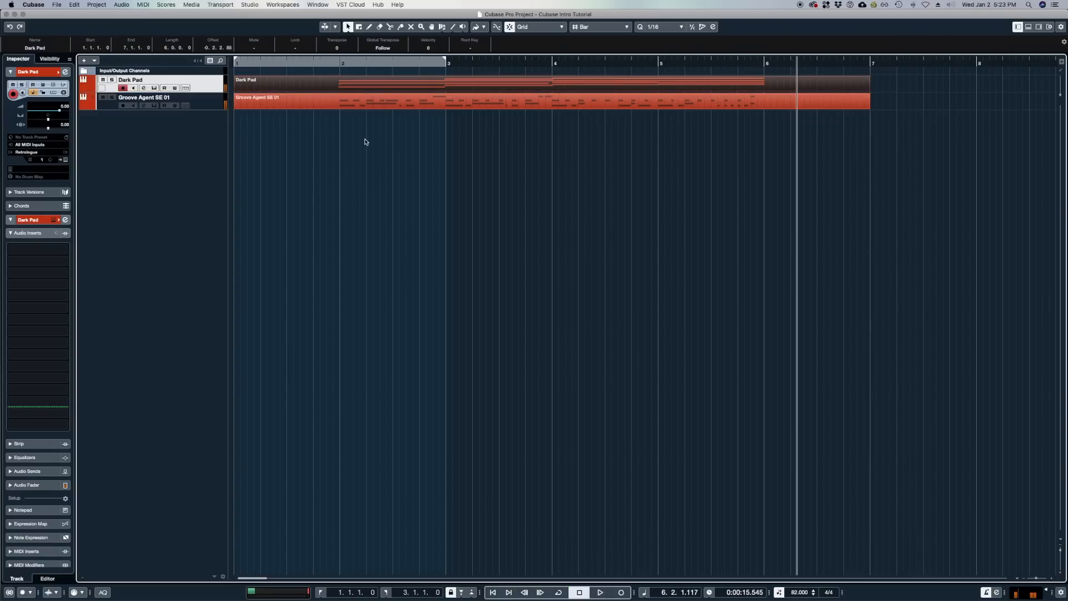
double_click(584, 85)
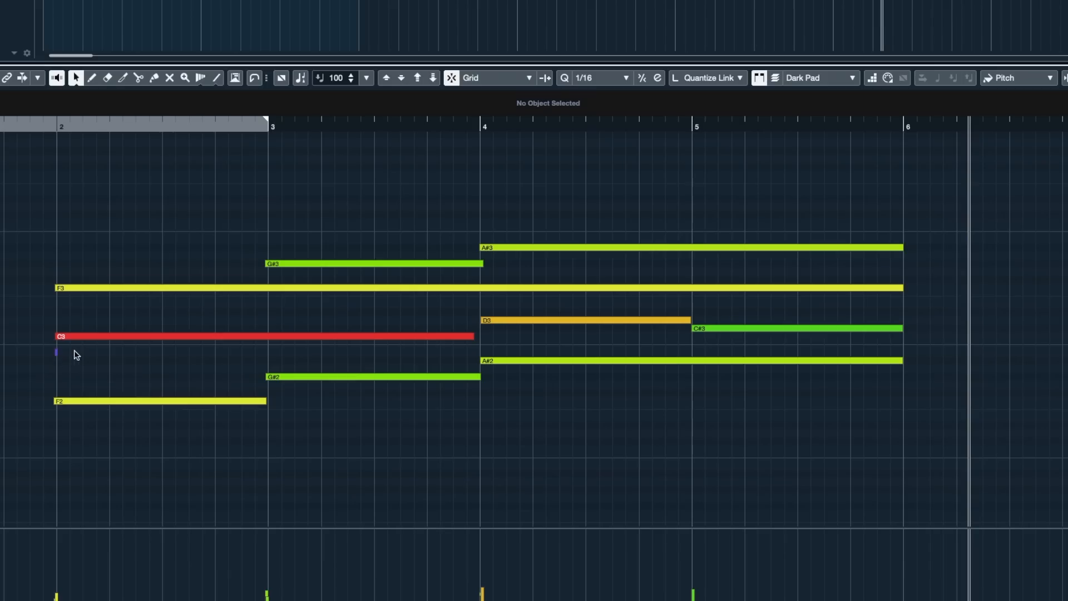
drag(248, 362, 229, 373)
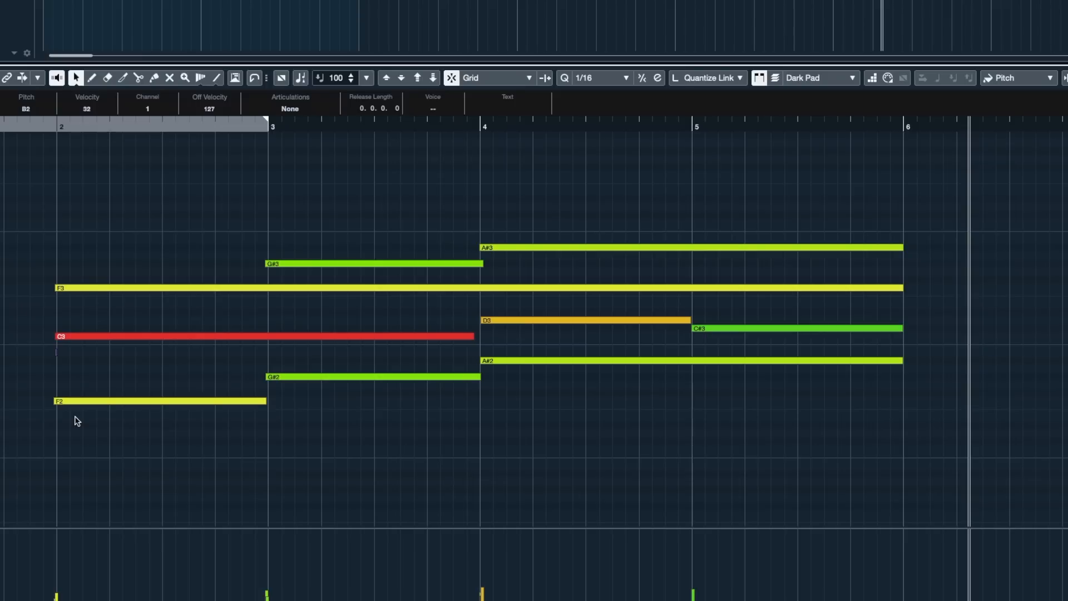
key(Right)
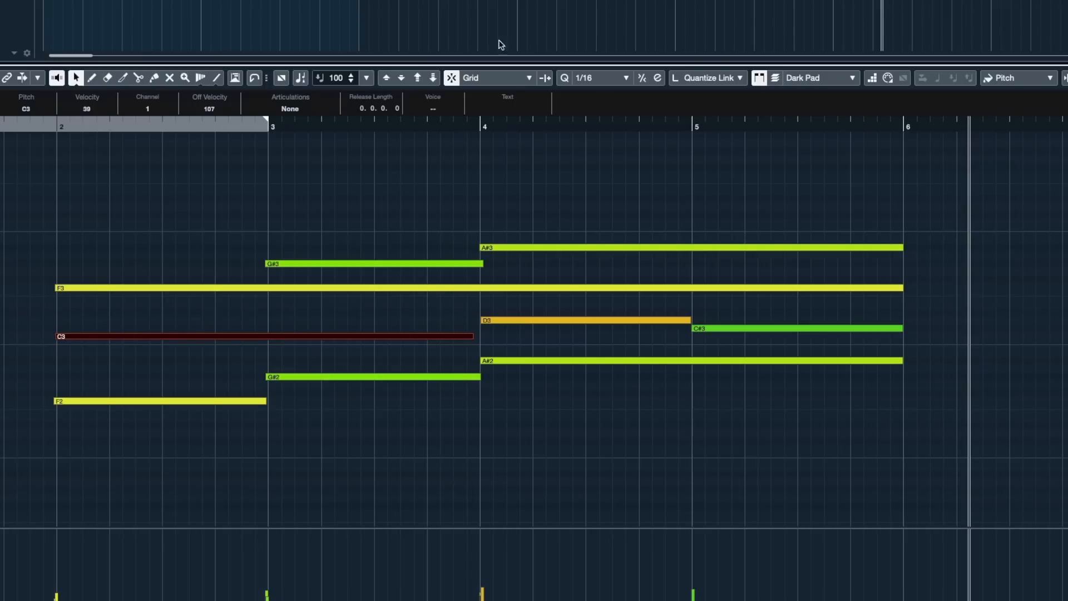
- Quantize all notes of the Dark Pad part to the 1/16 grid
click(384, 202)
drag(148, 241, 798, 473)
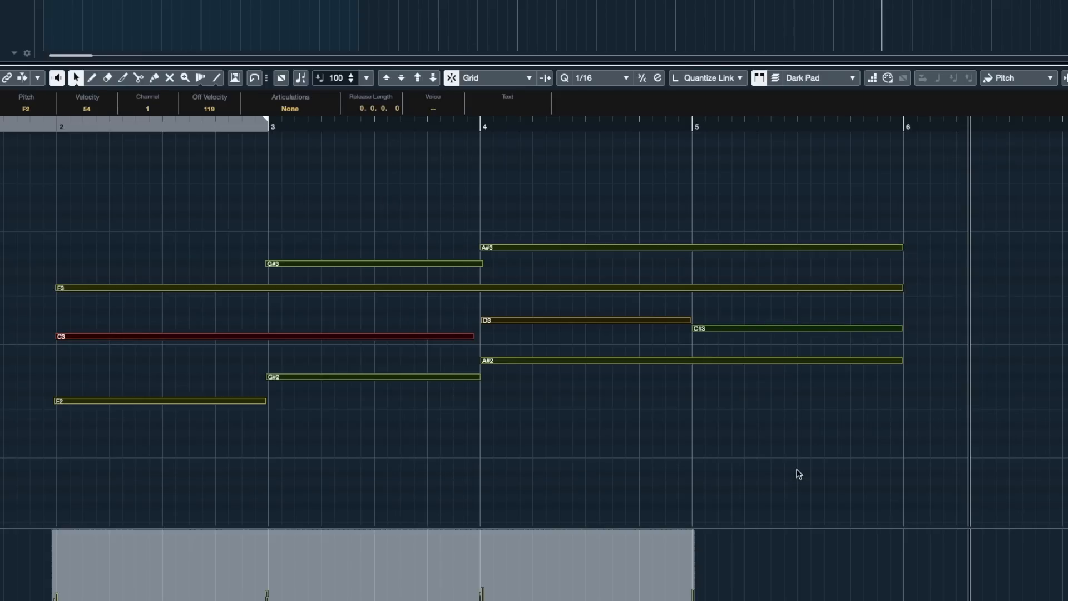
key(q)
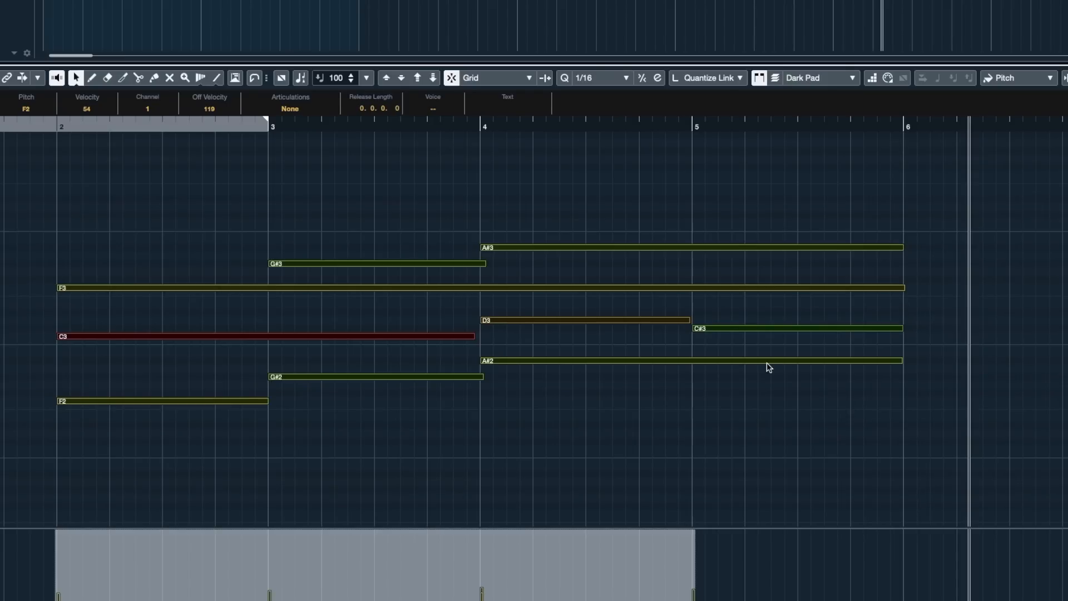
click(316, 238)
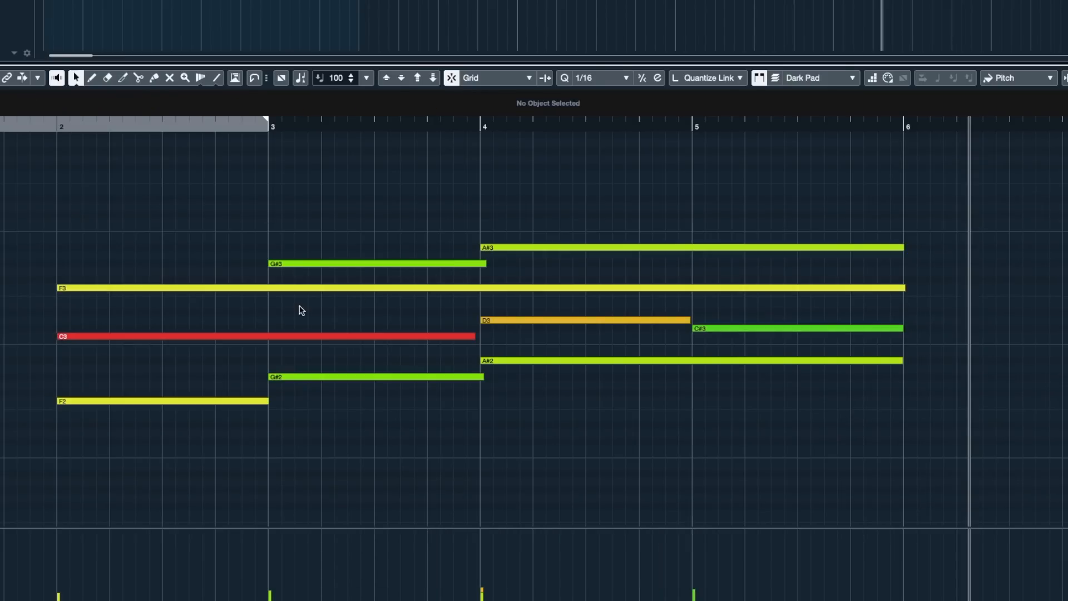
- Adjust the ends of the long C3 note and the bar 3 G#3 and G#2 notes to the start of bar 4
key(Return)
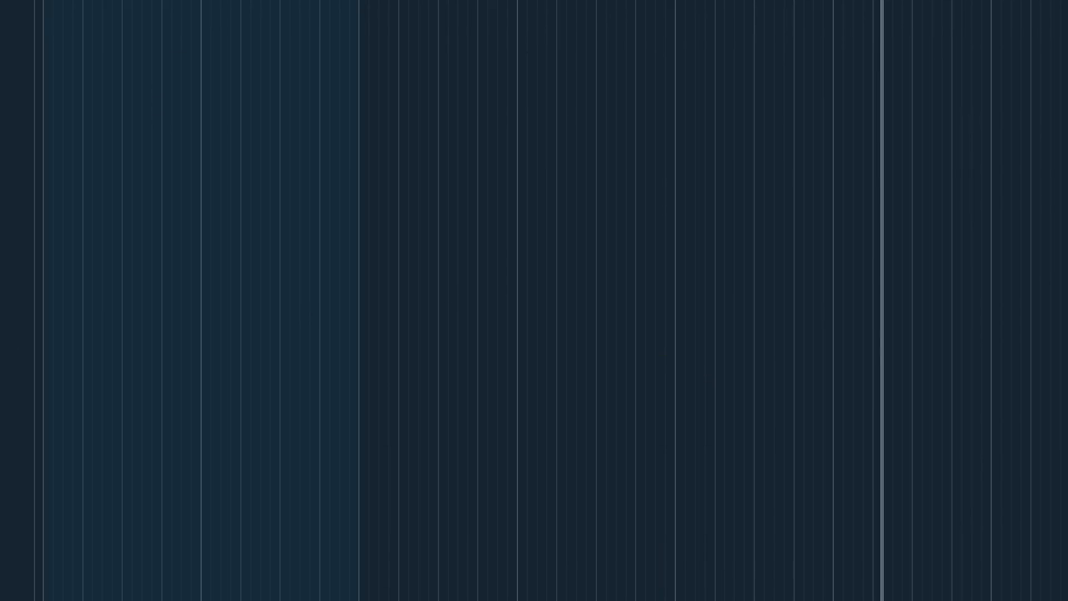
key(Return)
key(h)
key(h)
key(h)
scroll(261, 300, left, 10)
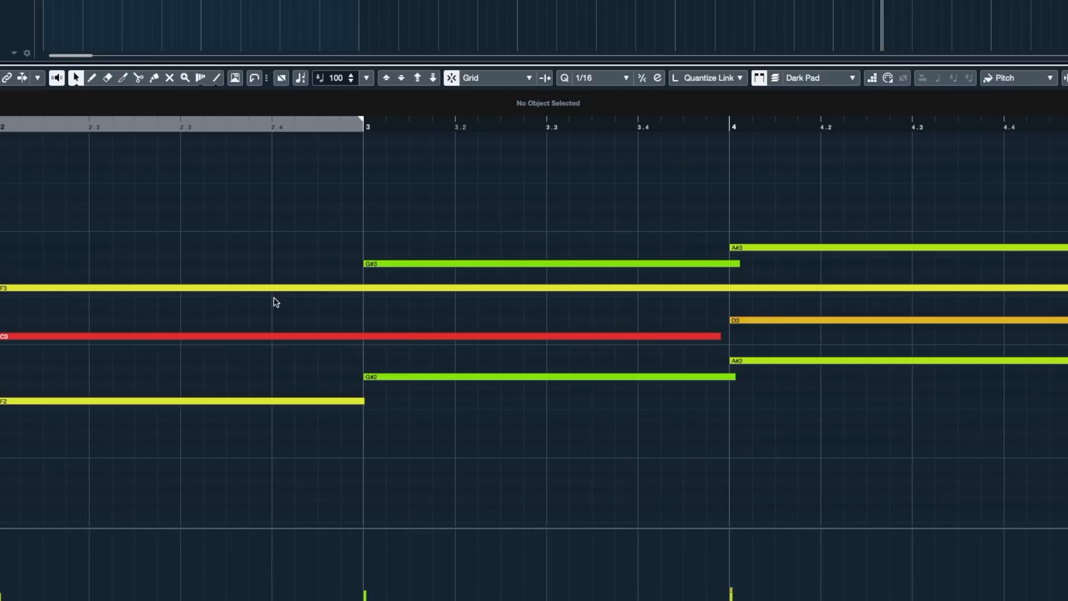
key(ctrl+z)
key(q)
drag(718, 338, 729, 337)
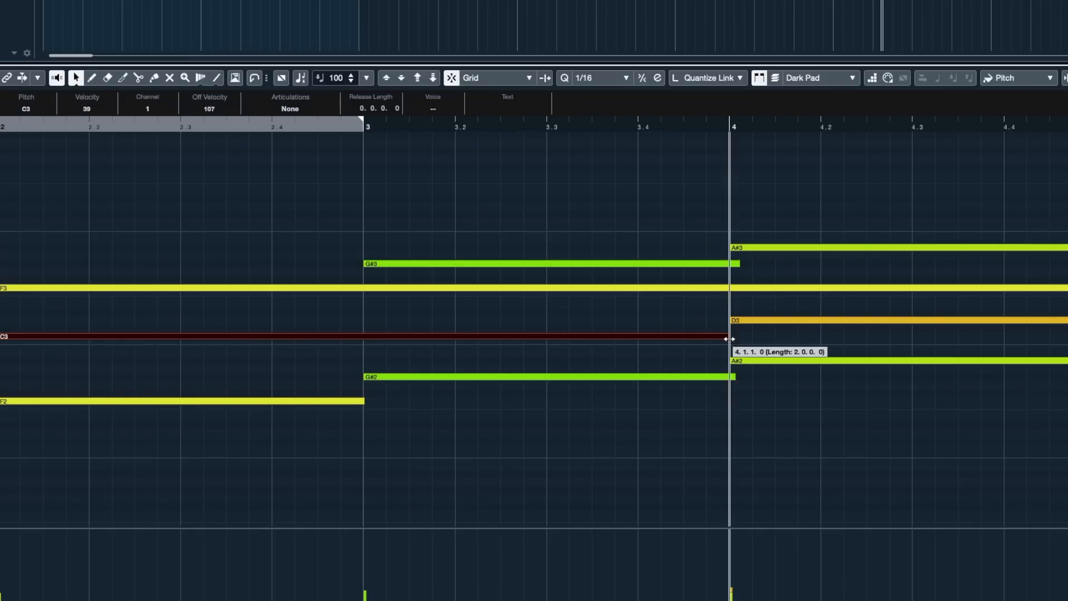
drag(739, 265, 729, 265)
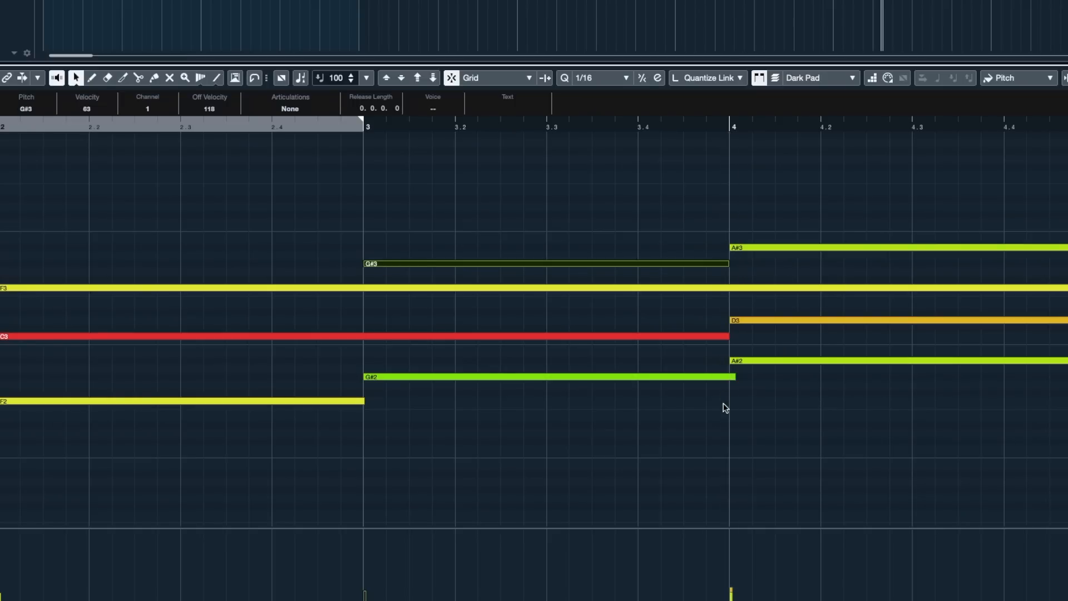
drag(735, 378, 728, 380)
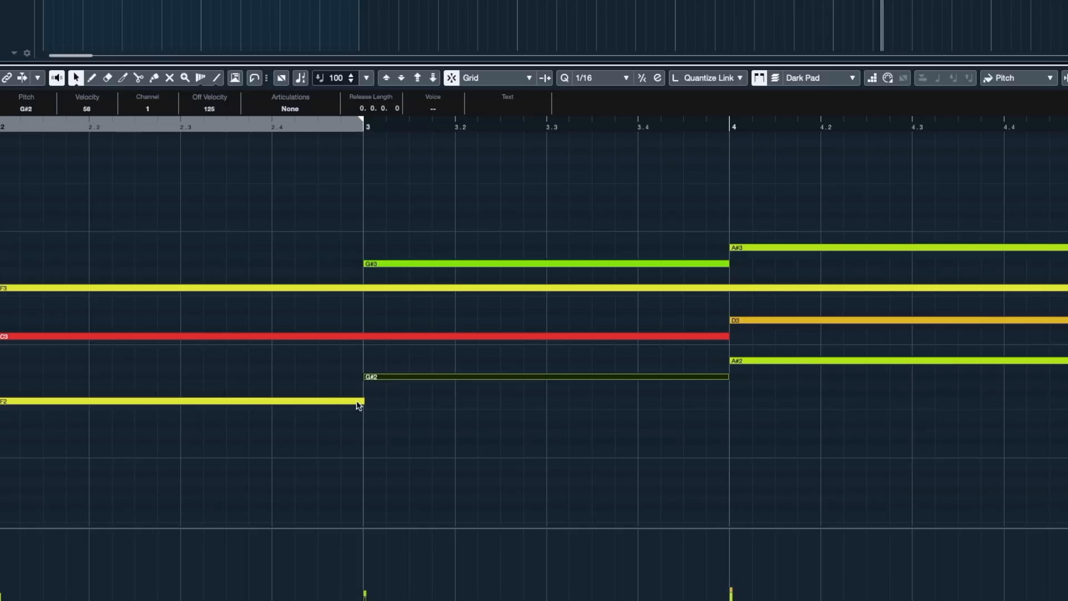
- Snap the end of the F2 note to bar 3 and the end of the D3 note to bar 5, and close the Key Editor
drag(362, 404, 361, 403)
key(g)
key(g)
key(g)
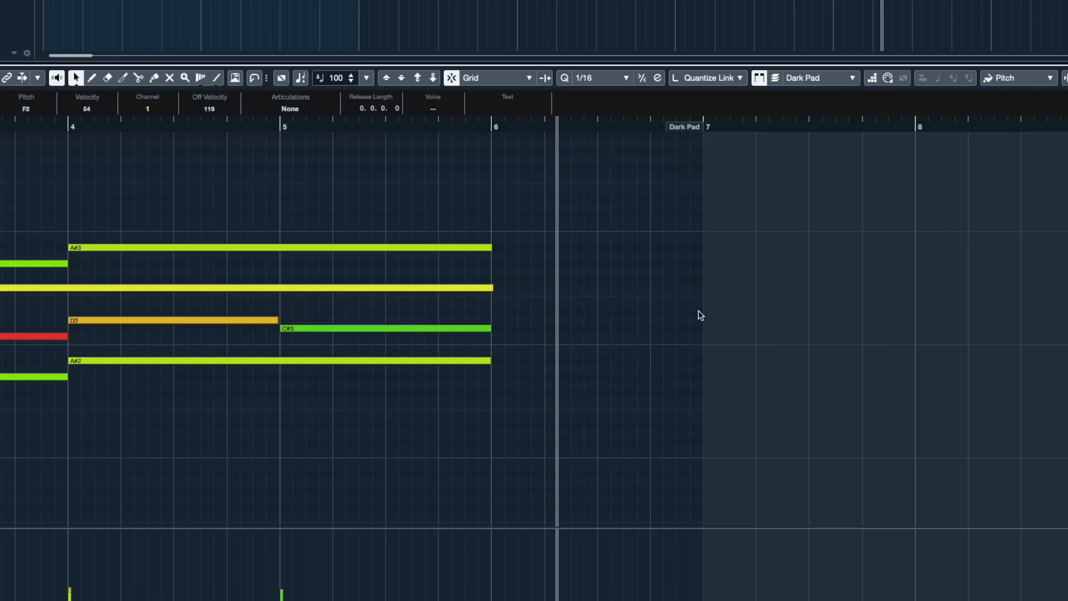
drag(277, 321, 280, 321)
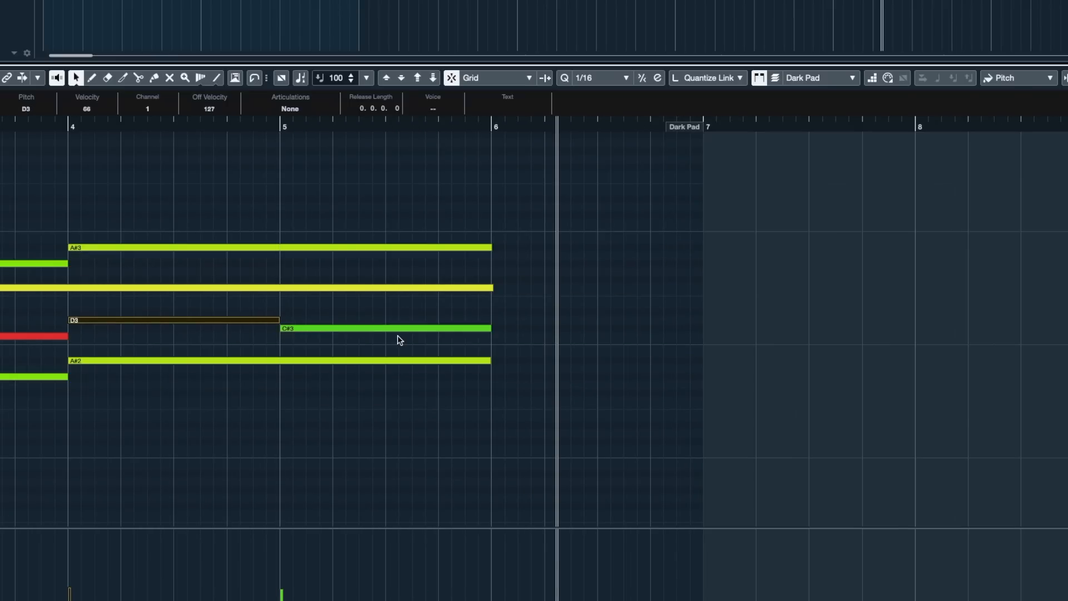
key(Return)
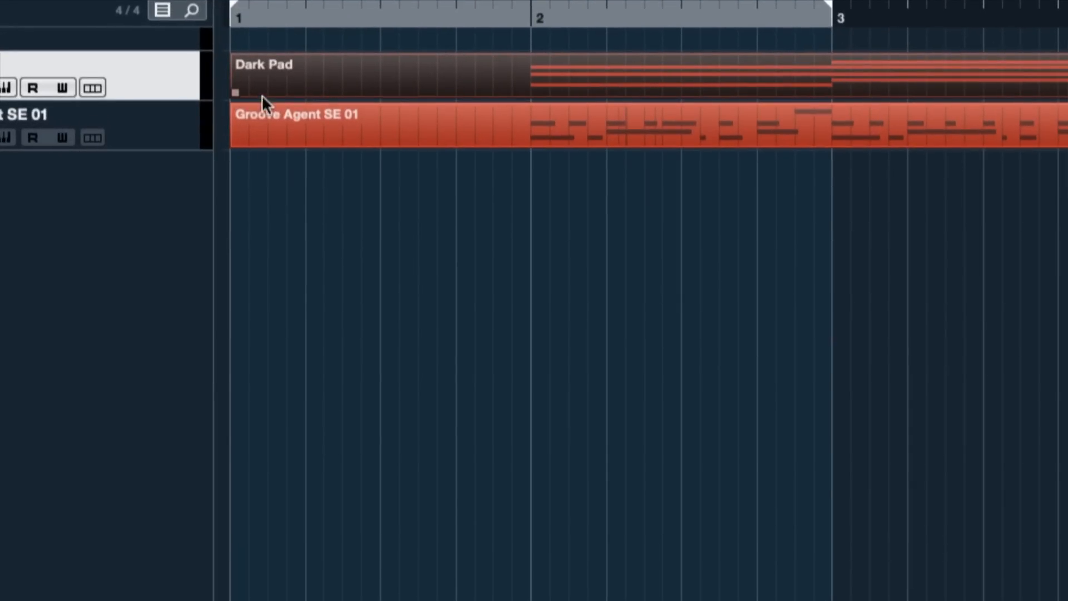
- Trim the Dark Pad and Groove Agent SE 01 parts so both run from bar 2 to bar 6
drag(236, 91, 445, 91)
key(g)
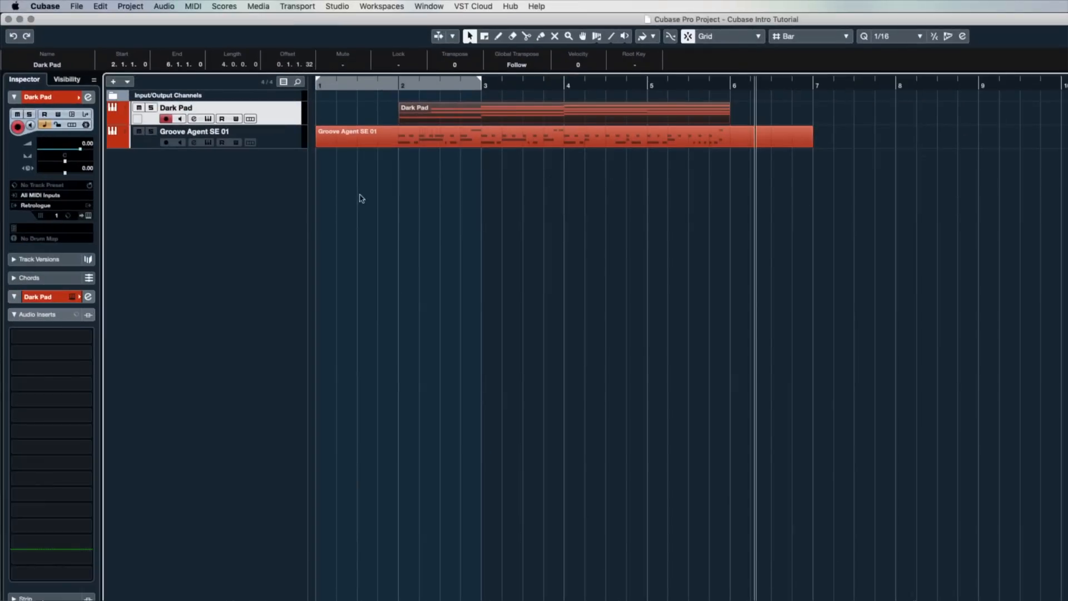
drag(317, 144, 399, 144)
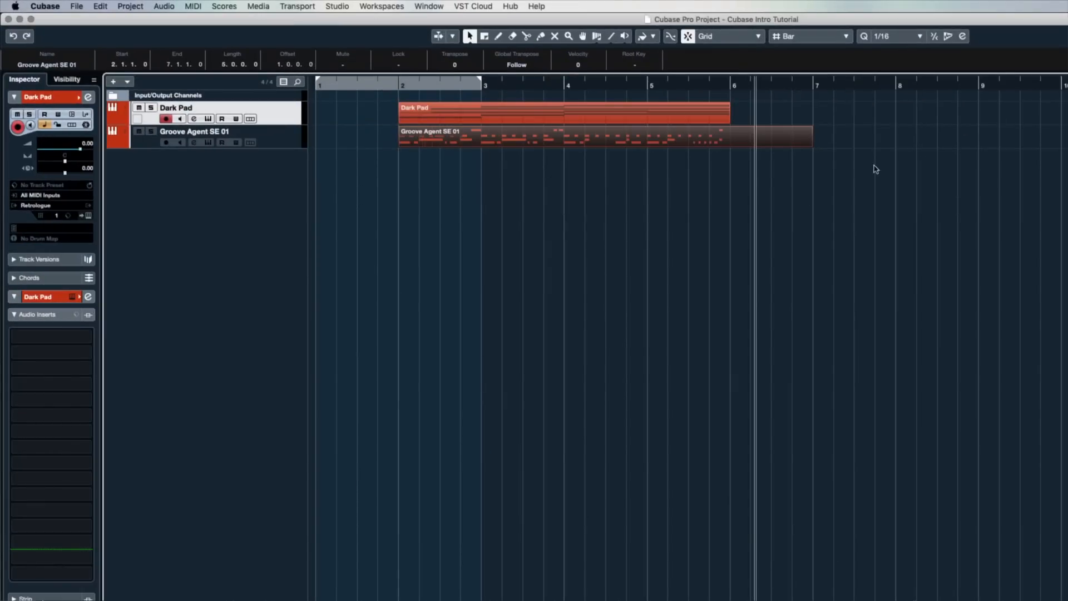
drag(810, 145, 731, 146)
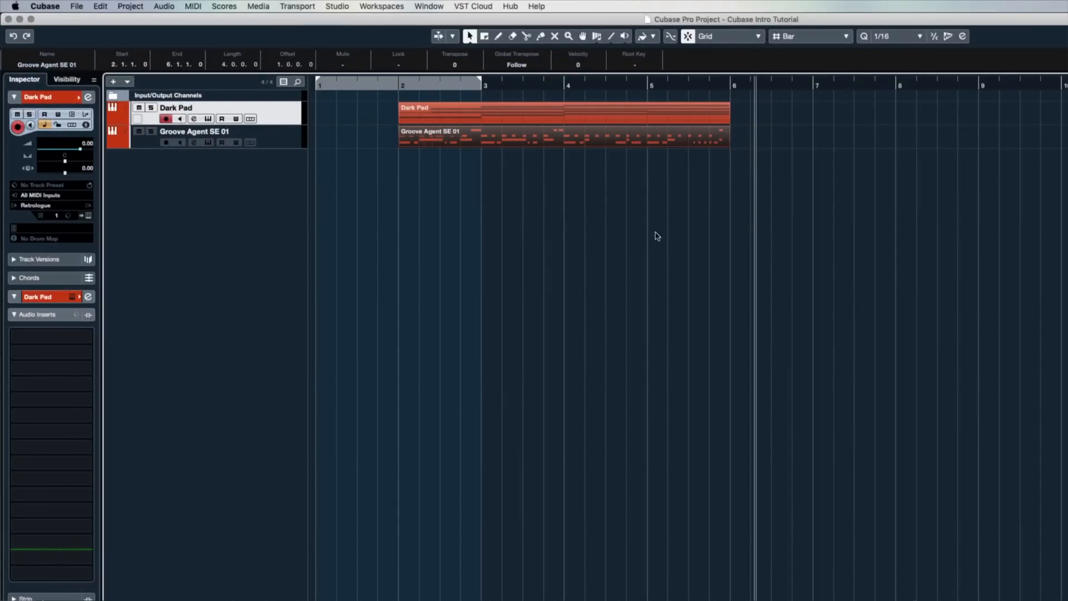
- Duplicate the Dark Pad and Groove Agent SE 01 parts together with the Duplicate command, and undo the duplication
key(g)
key(g)
key(g)
key(g)
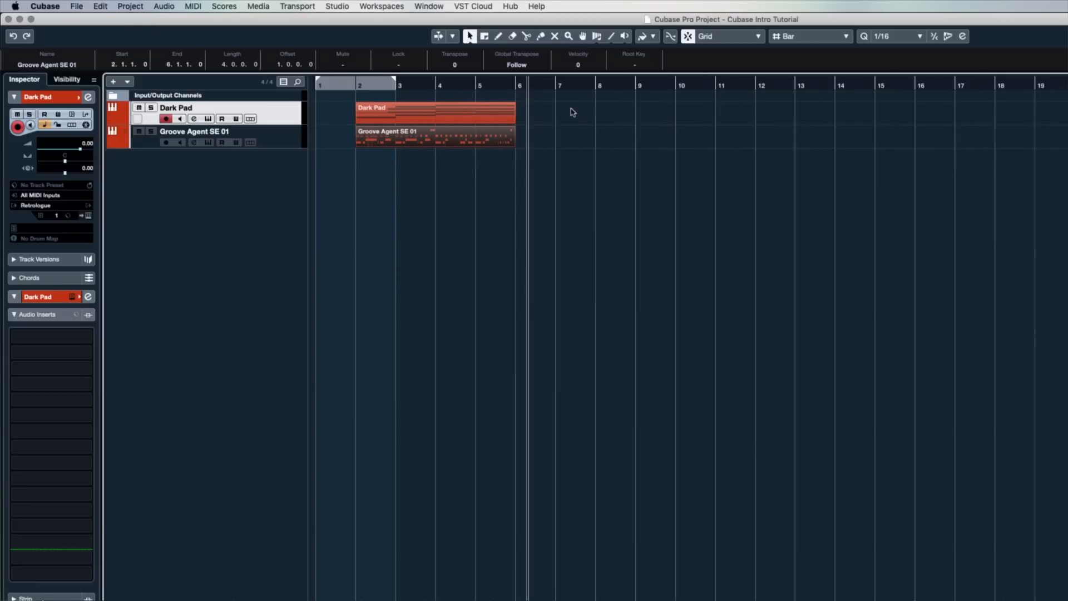
drag(578, 105, 471, 166)
key(Up)
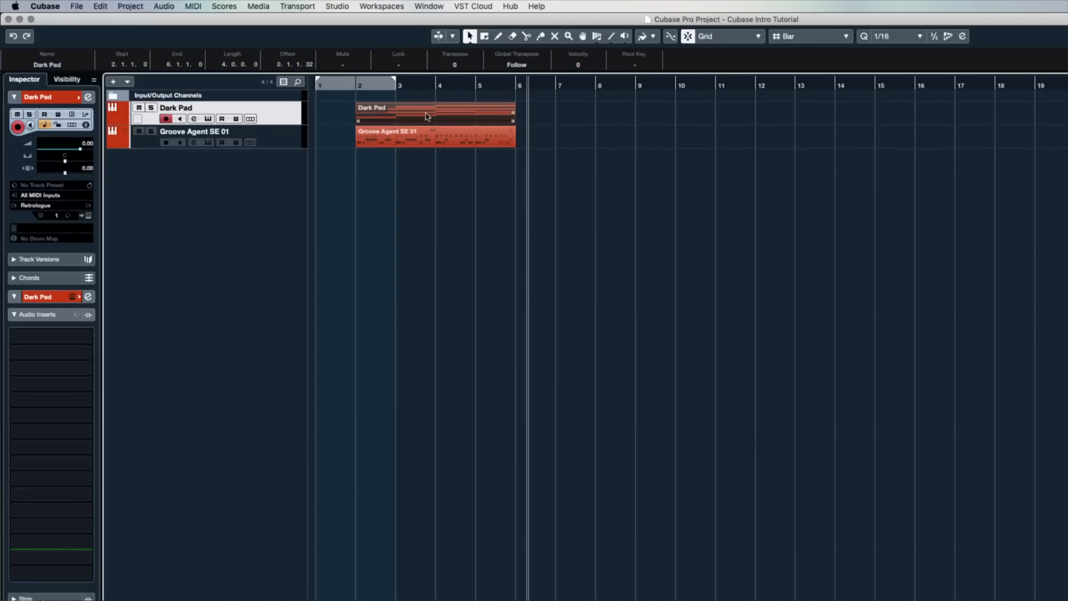
drag(579, 124, 448, 203)
key(super+d)
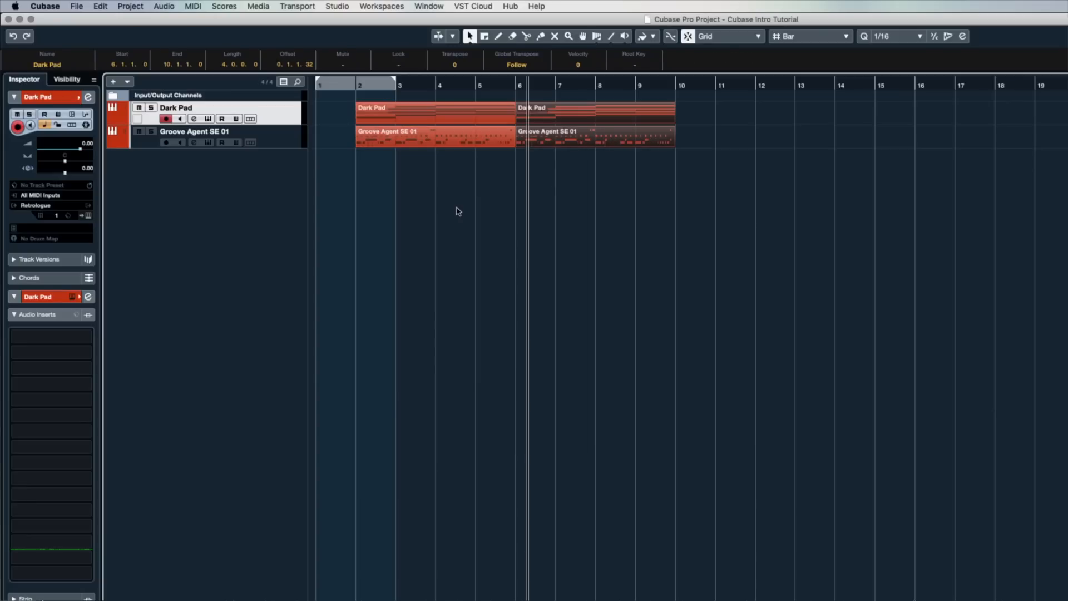
key(super+z)
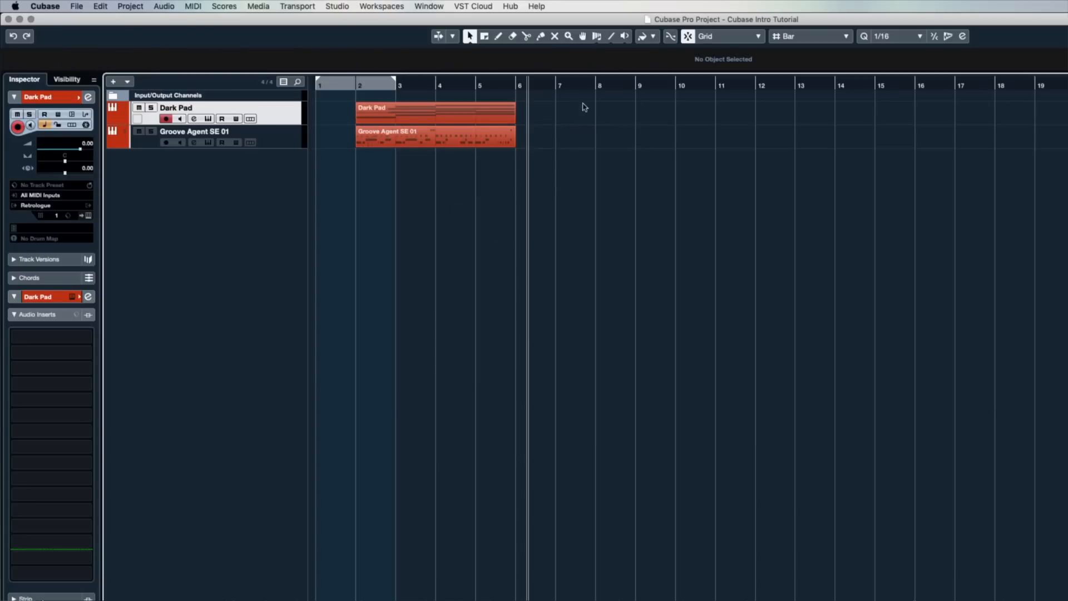
- Copy the Dark Pad and Groove Agent SE 01 parts together so the copies start at bar 6
drag(585, 105, 456, 172)
drag(438, 119, 576, 116)
click(770, 153)
drag(736, 106, 426, 203)
click(598, 260)
drag(777, 173, 612, 111)
click(619, 239)
- Examine the copied Groove Agent SE 01 part at bar 6 in the Key Editor, close the editor, and deselect the copies
double_click(619, 144)
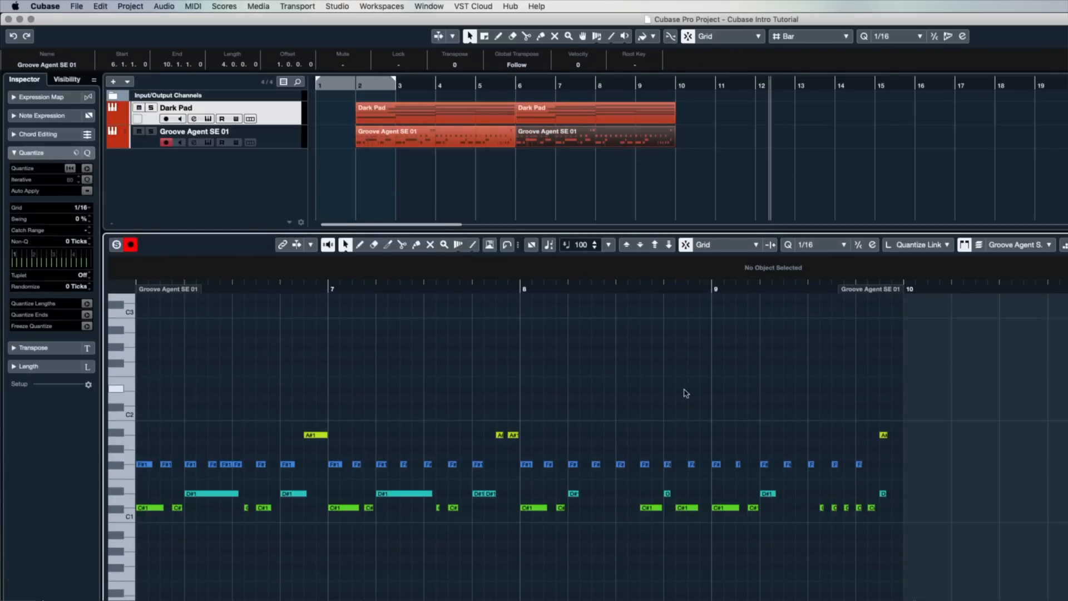
key(Return)
drag(698, 106, 562, 179)
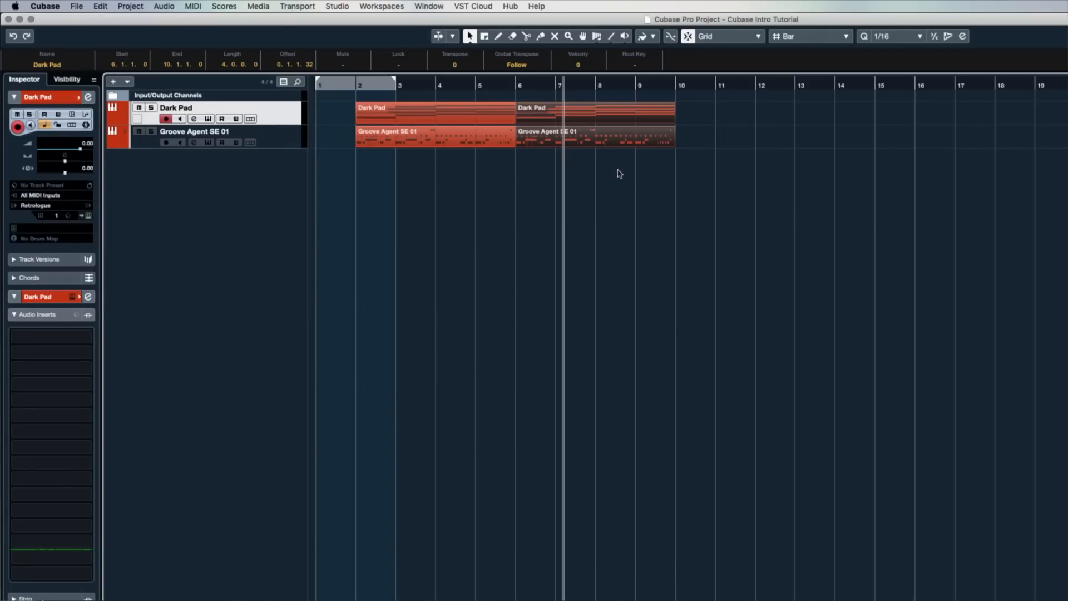
click(498, 199)
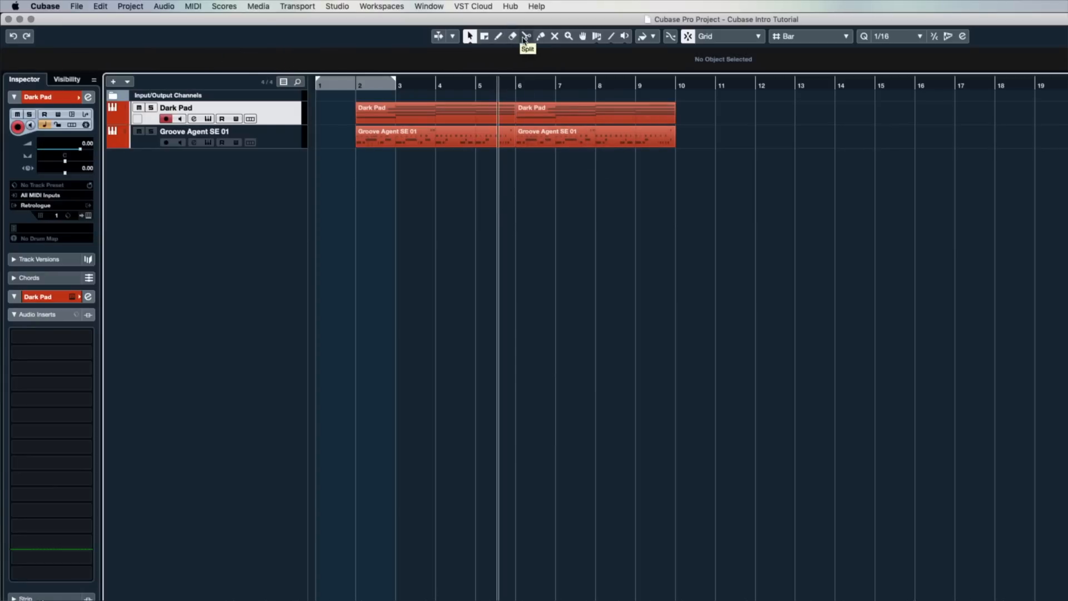
- Glue the two parts on the Dark Pad track and the two on the Groove Agent SE 01 track, and return to Object Selection
click(540, 36)
click(497, 113)
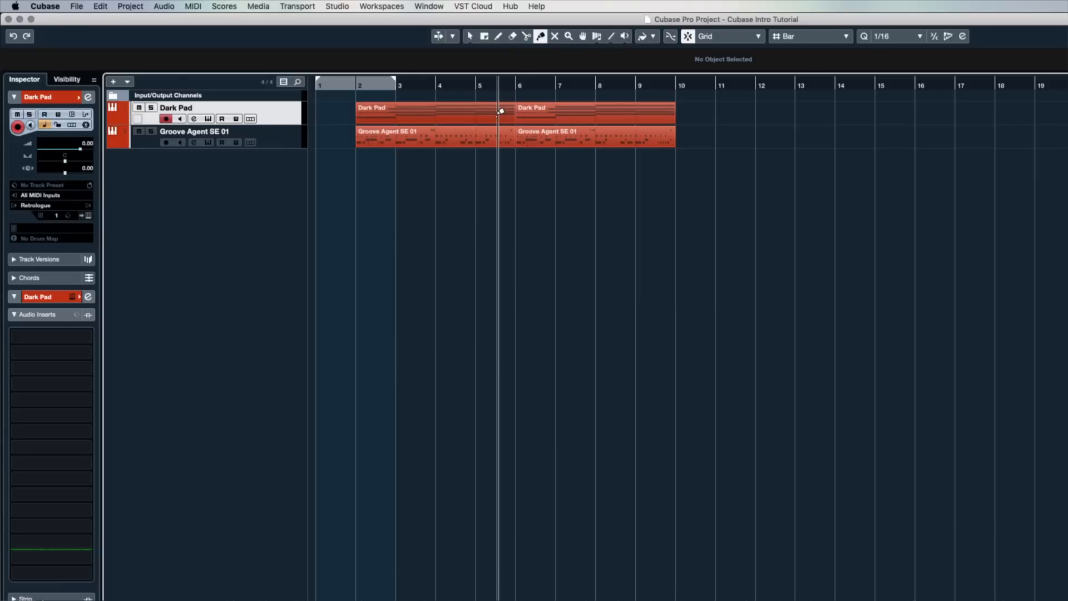
click(494, 134)
click(469, 36)
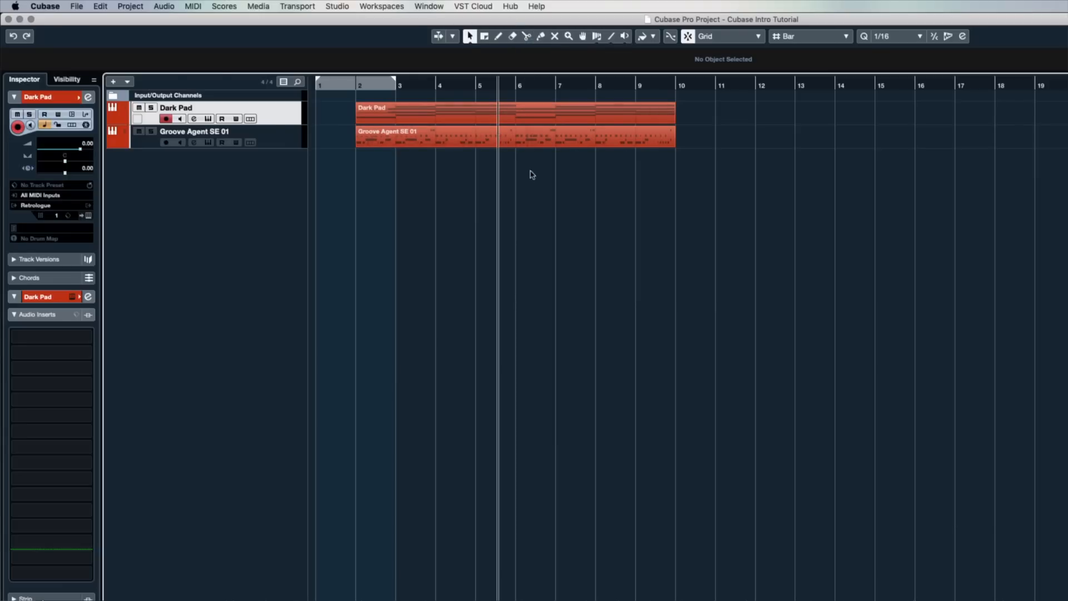
- Check the glued Dark Pad and Groove Agent SE 01 parts in the Key Editor
double_click(522, 120)
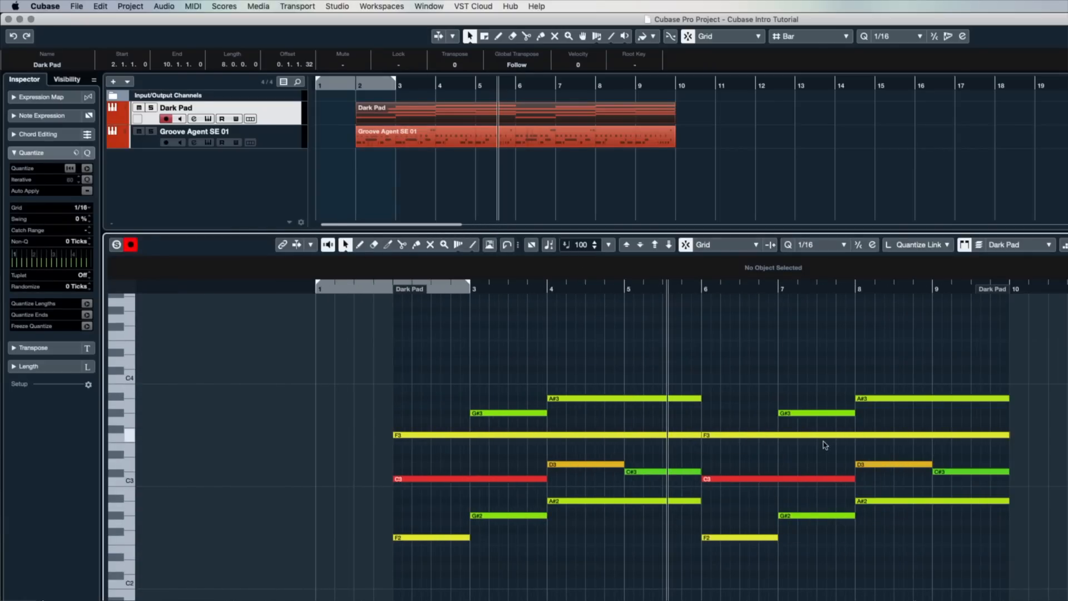
key(Return)
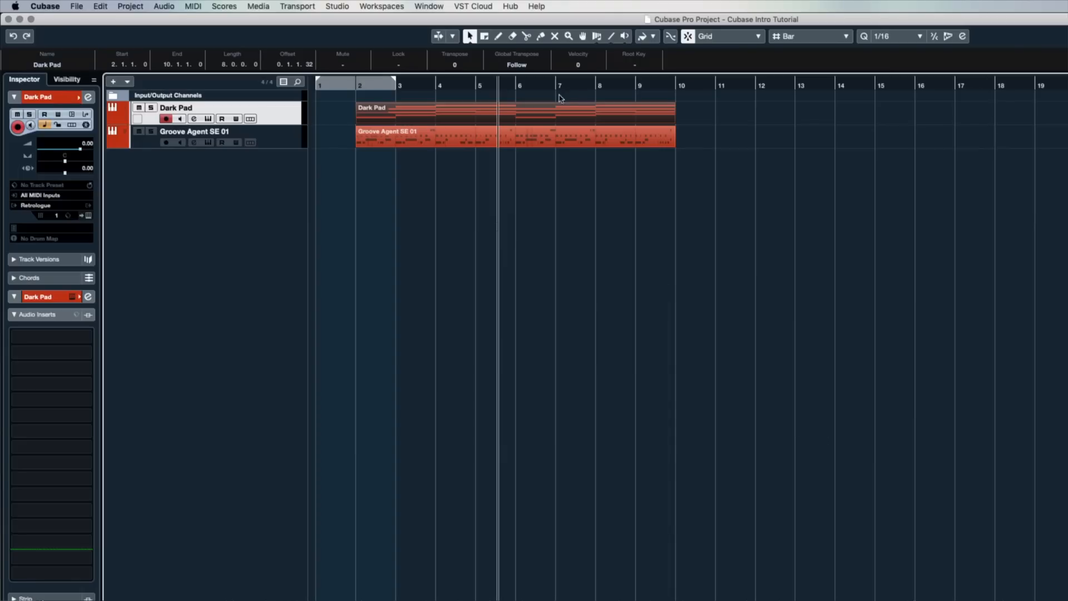
double_click(541, 133)
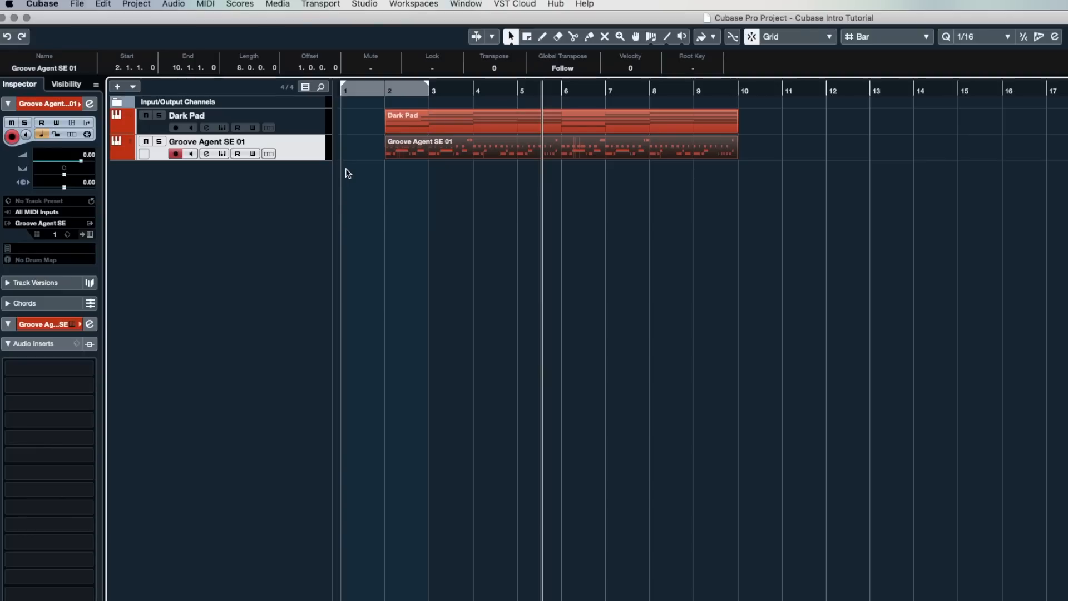
- Open the Groove Agent SE instrument window for the Groove Agent SE 01 track, and move it clear of the arrangement
double_click(226, 144)
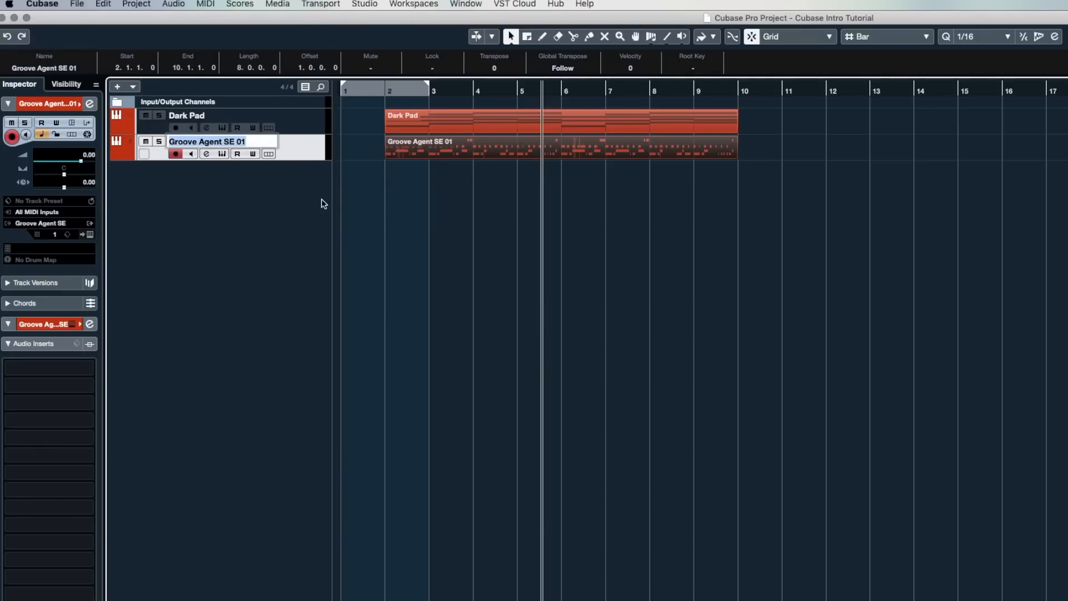
key(Return)
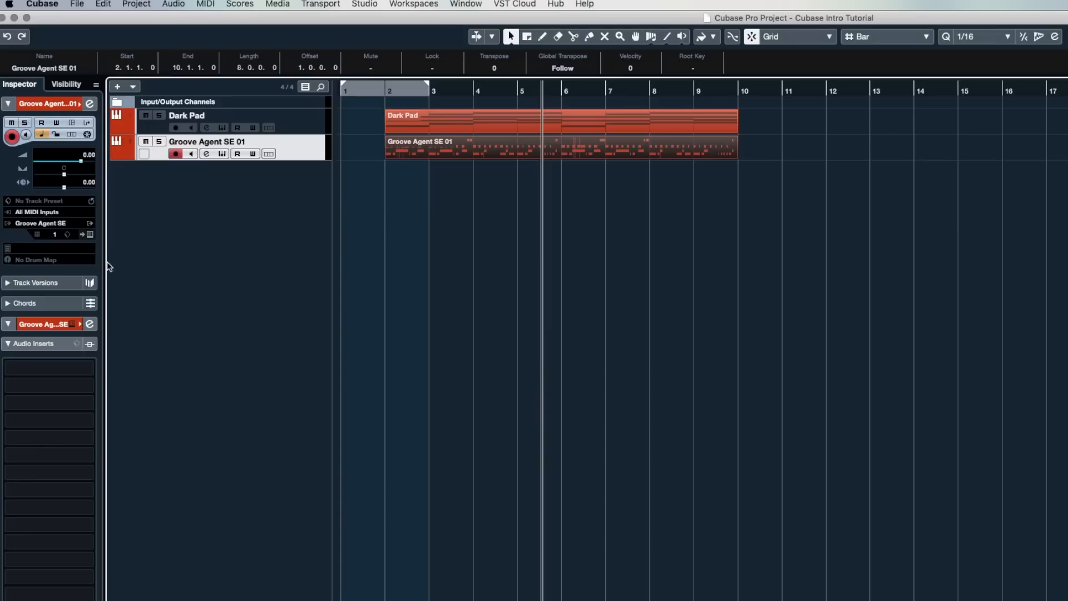
click(89, 234)
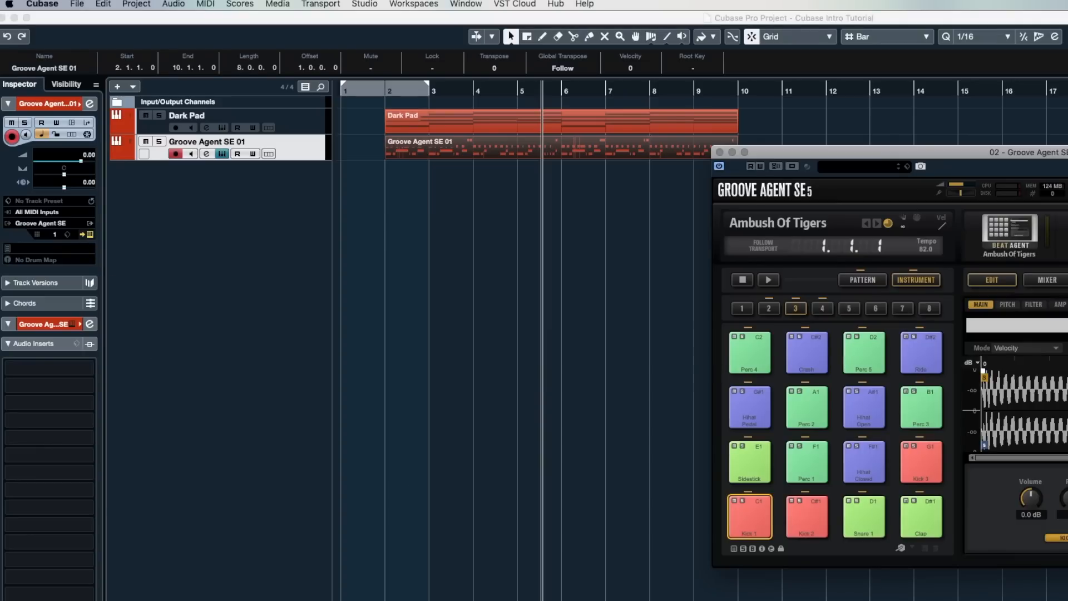
drag(945, 152, 1046, 214)
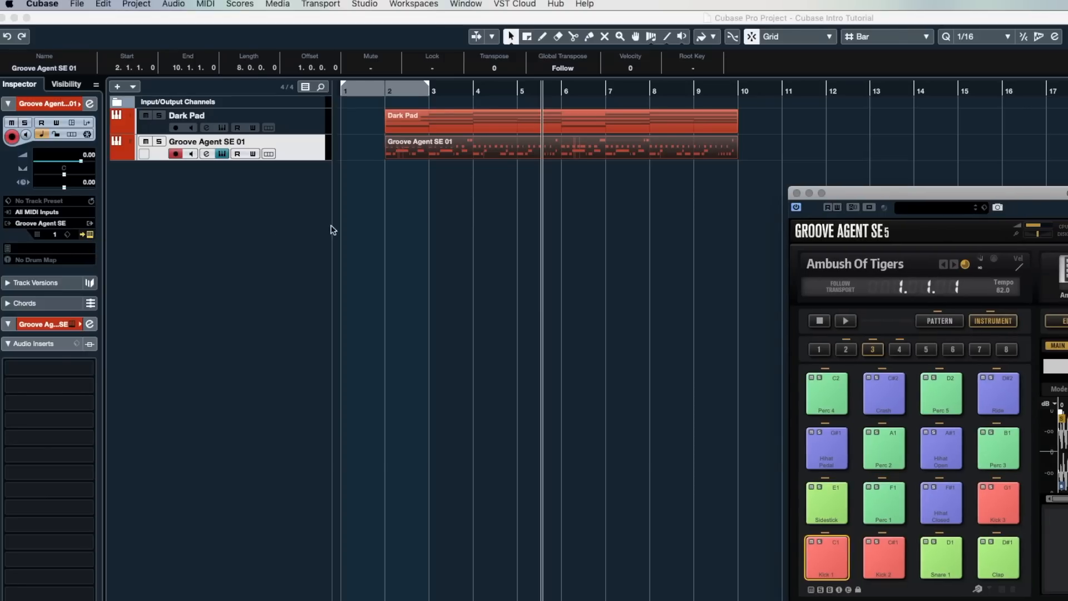
- Close the Groove Agent SE instrument window and rename the Groove Agent SE 01 track as Tiger Kit
click(89, 234)
click(796, 193)
double_click(212, 141)
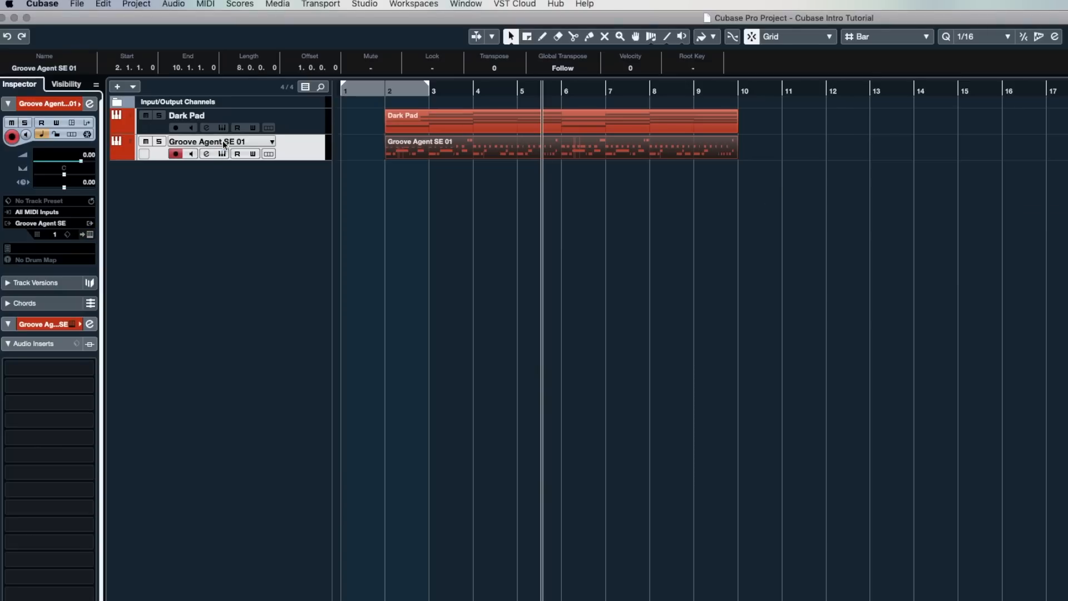
text(Tiger Kit)
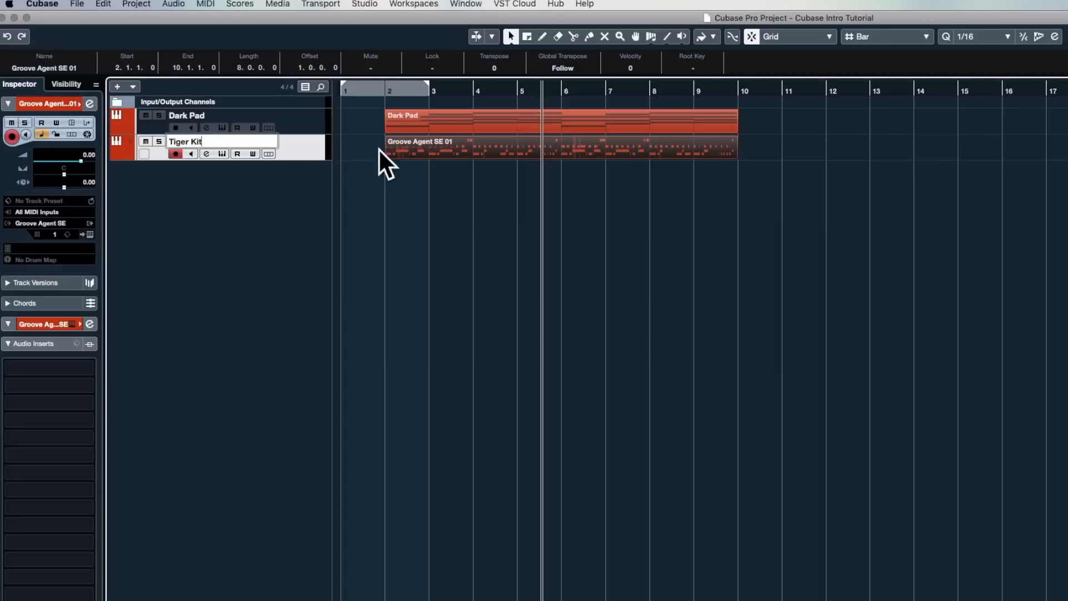
key(Return)
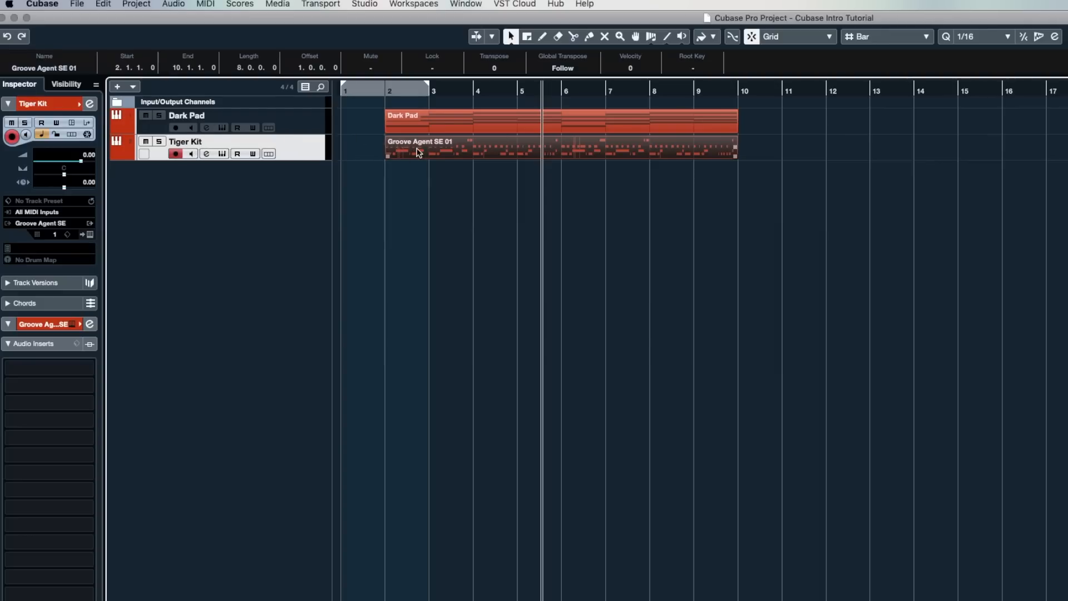
- Apply the track name Tiger Kit to the part on that track as well
double_click(224, 141)
click(224, 141)
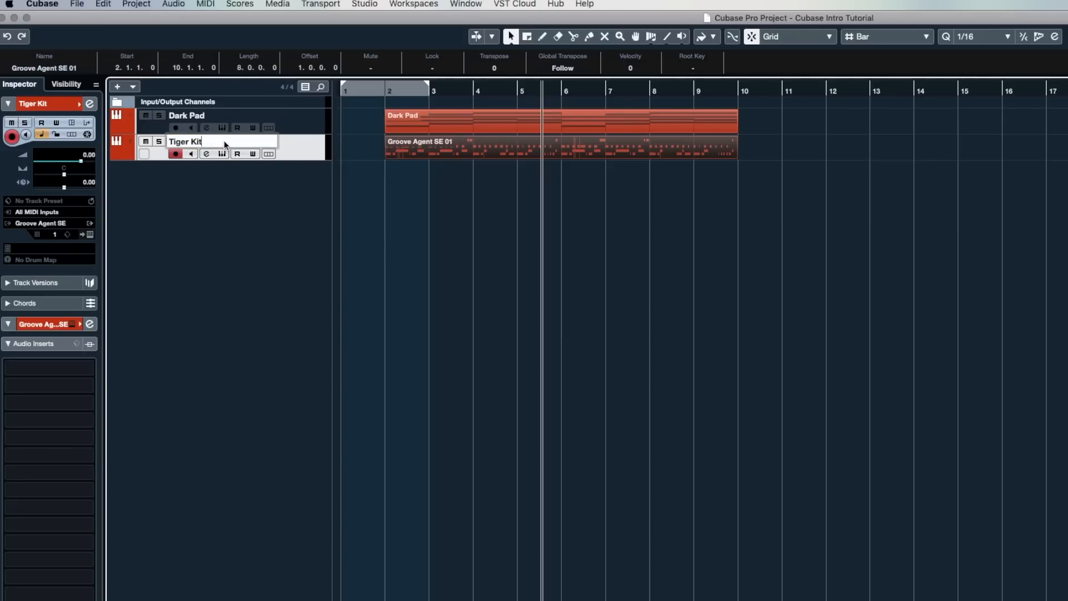
key(alt+Return)
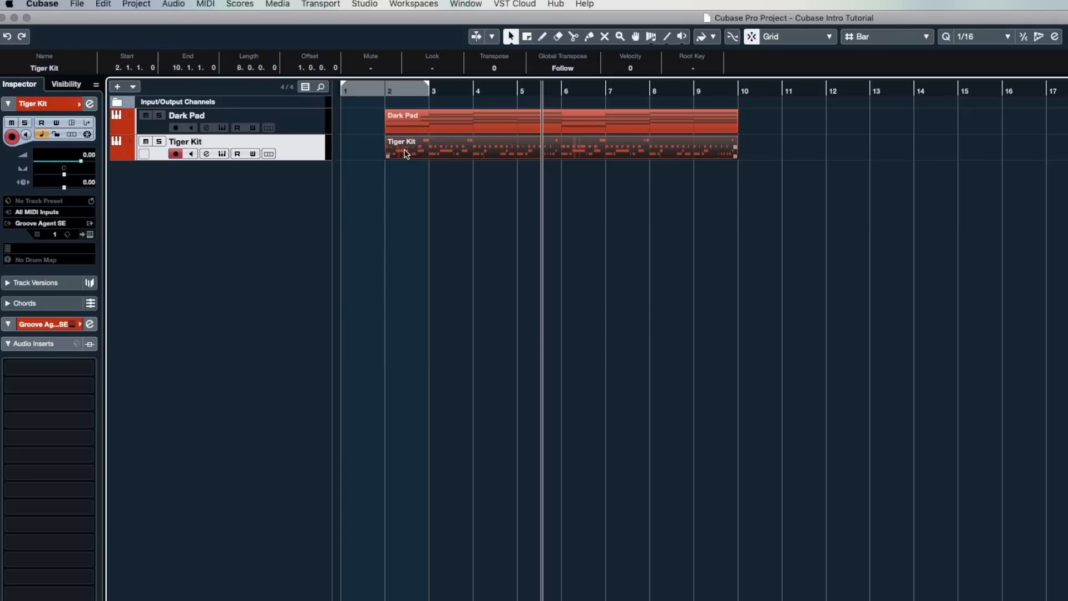
- Deselect the parts and colorize the Tiger Kit track yellow
key(h)
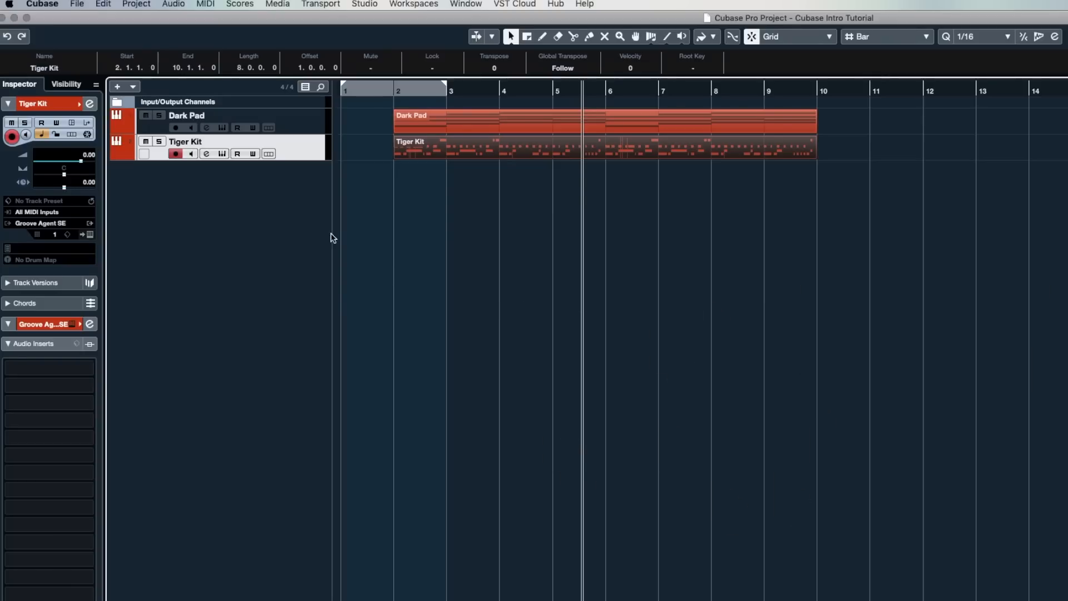
click(119, 126)
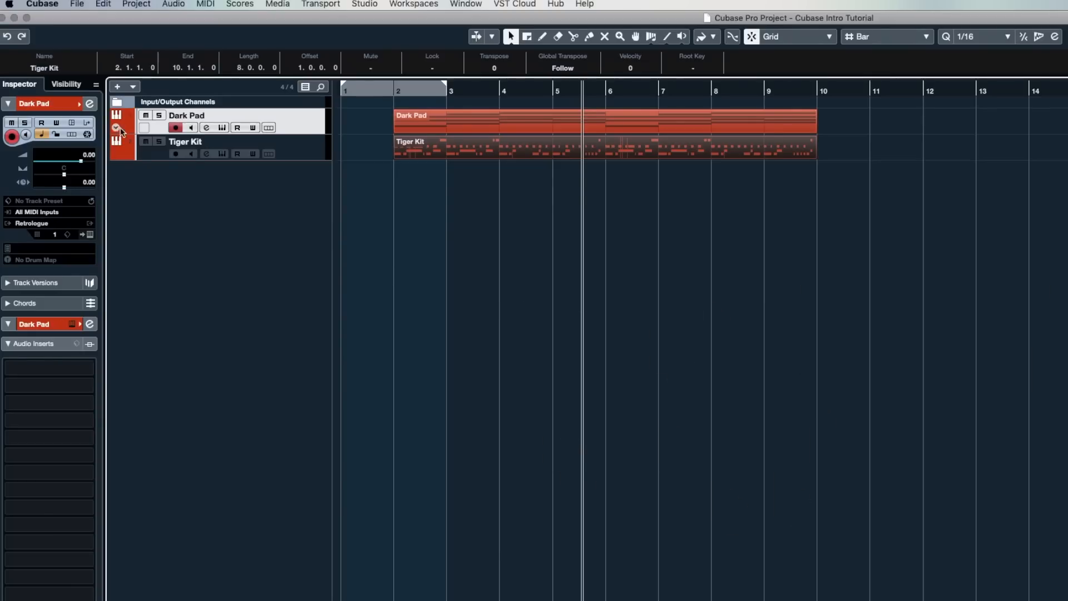
click(198, 149)
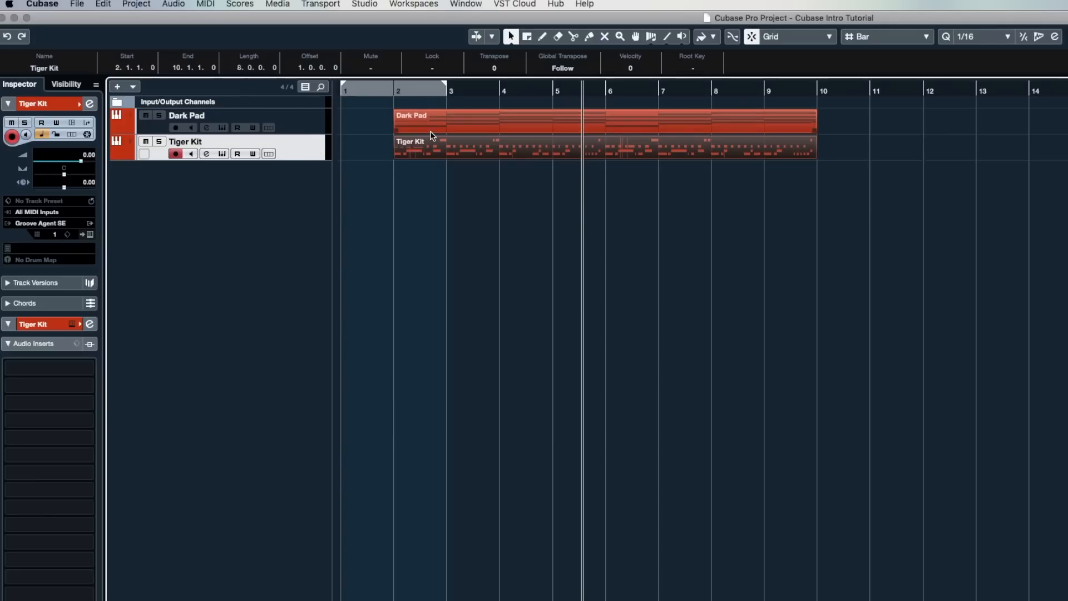
click(270, 238)
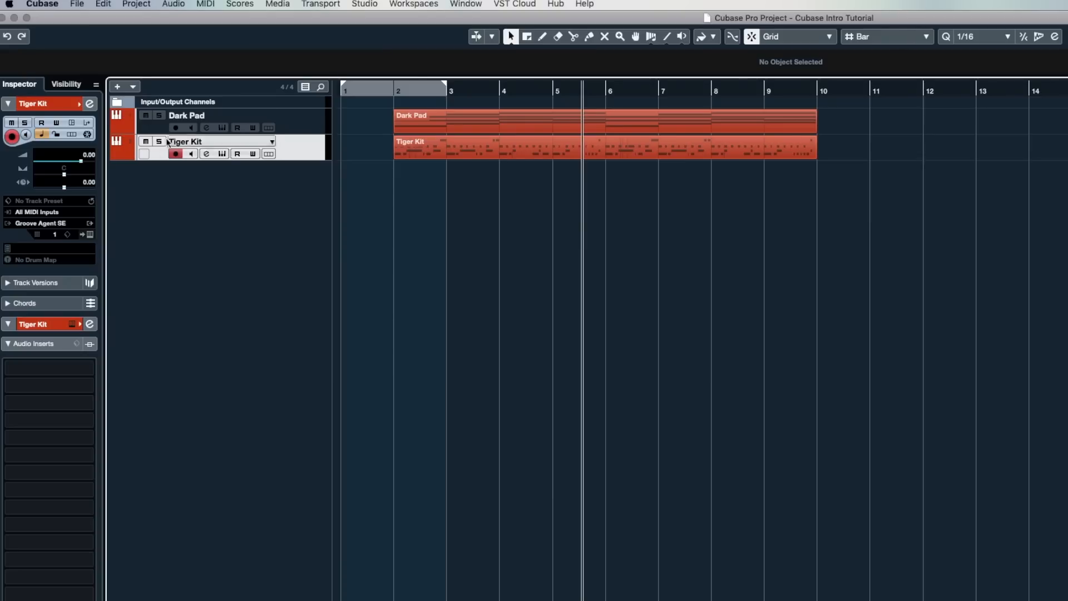
click(714, 38)
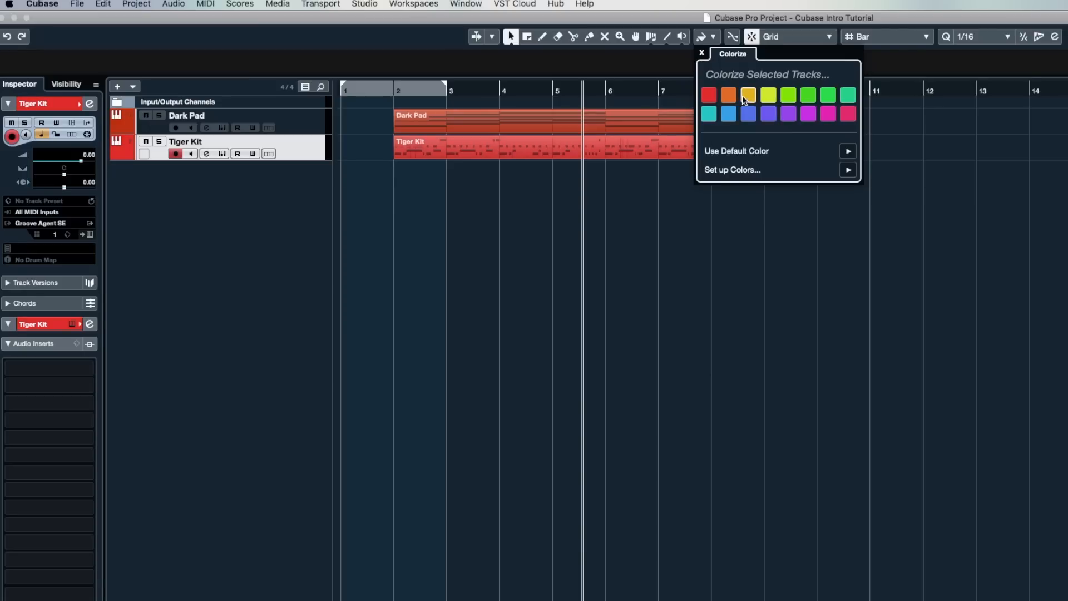
click(746, 95)
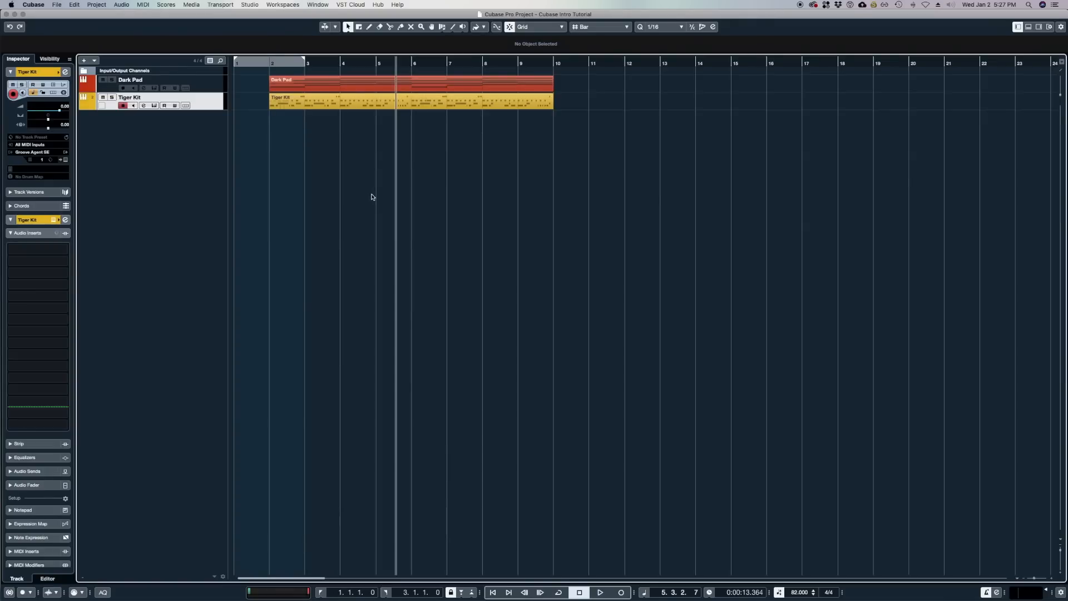
- Open the MixConsole and set the Dark Pad fader to -0.67 and the Tiger Kit fader to 1.55
key(F3)
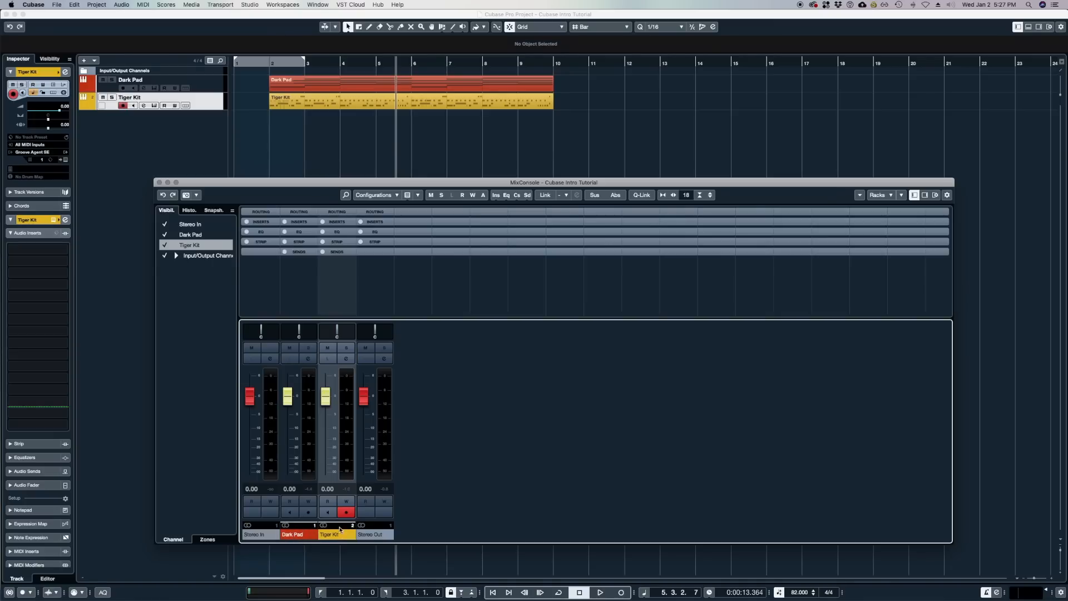
drag(287, 396, 287, 398)
drag(326, 396, 325, 392)
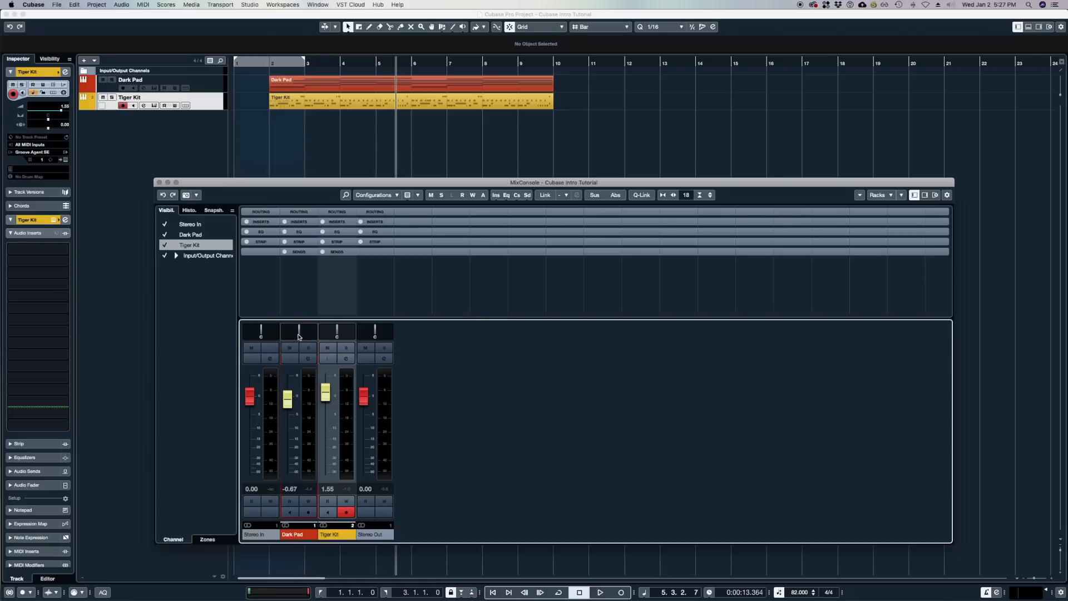
- Start playback, pan the Dark Pad channel to the left, and lower the Tiger Kit fader to -0.31
drag(300, 333, 300, 333)
drag(300, 333, 300, 333)
key(space)
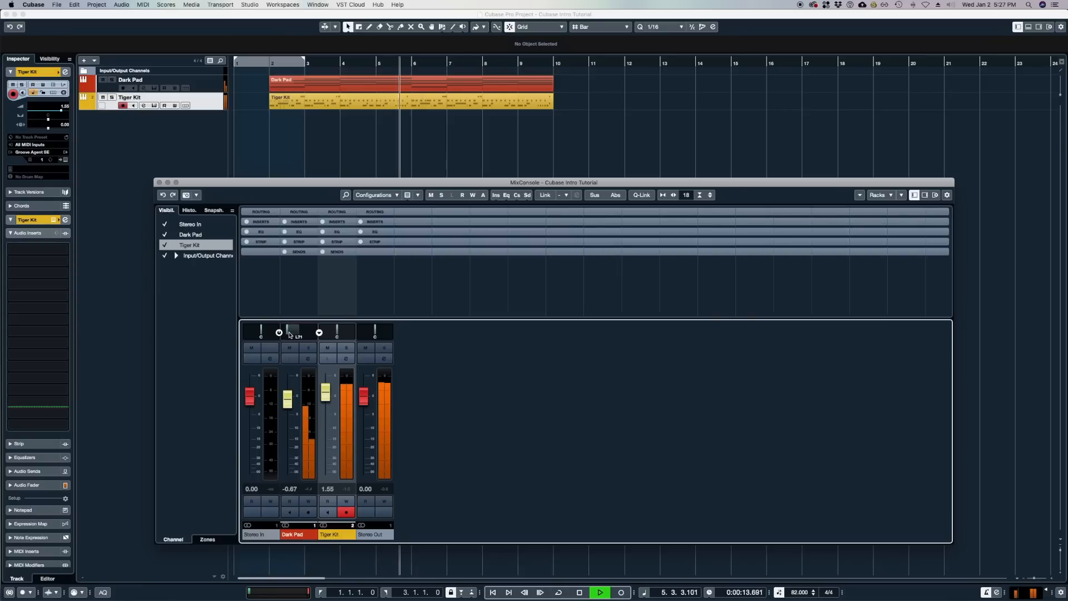
drag(326, 397, 326, 402)
- Pan the Dark Pad channel to the right, stop playback, and reset its pan to center
drag(299, 332, 320, 332)
key(space)
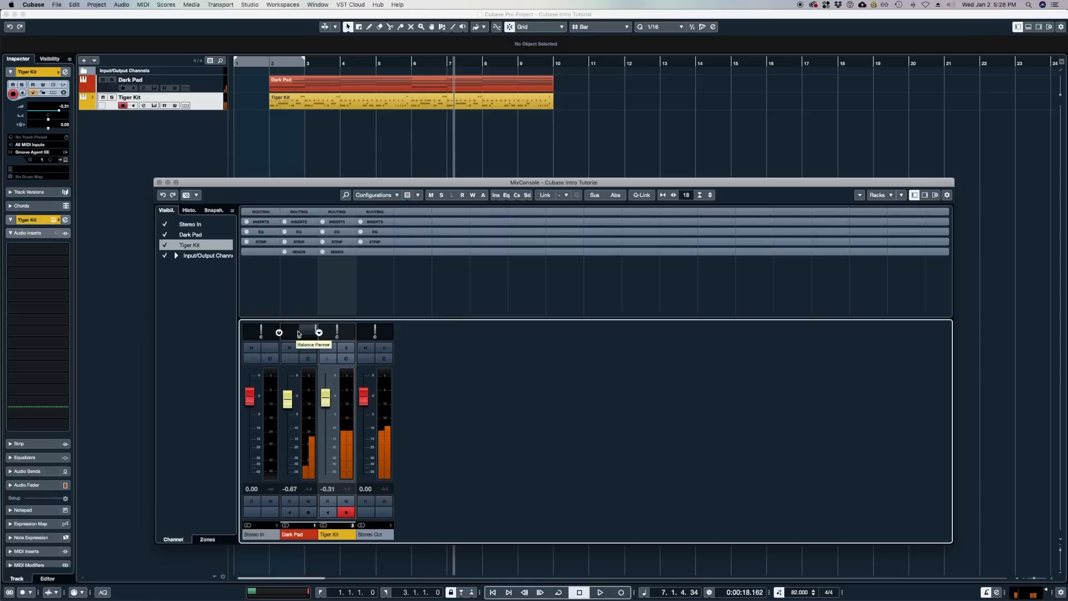
super+click(301, 336)
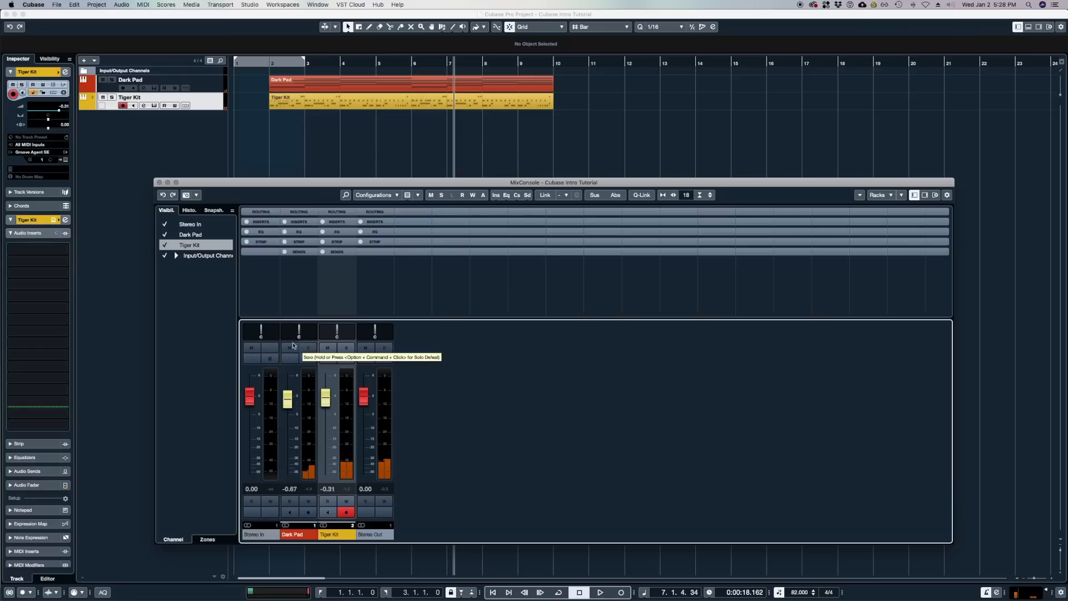
- Try out solo on the Tiger Kit channel and mute on the Tiger Kit and Dark Pad channels, switching each off again
click(346, 348)
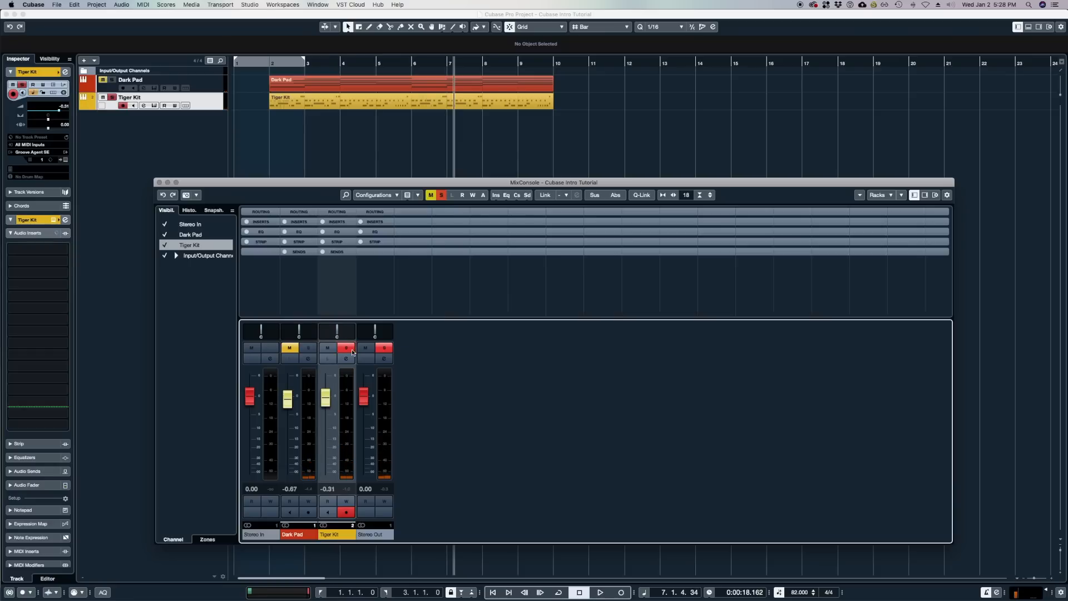
click(346, 348)
click(328, 350)
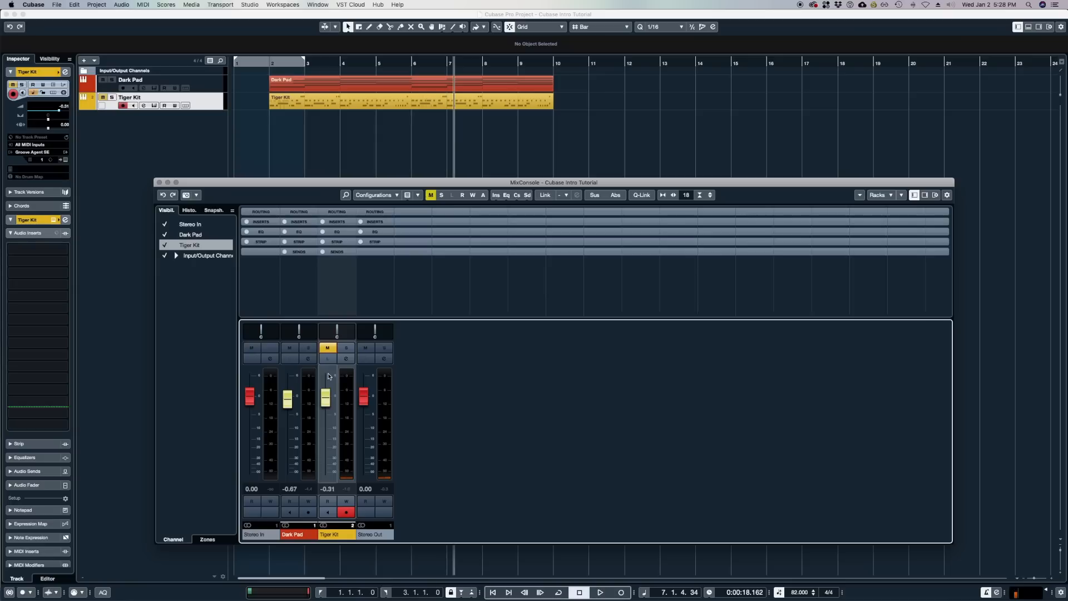
click(328, 350)
click(289, 348)
click(289, 348)
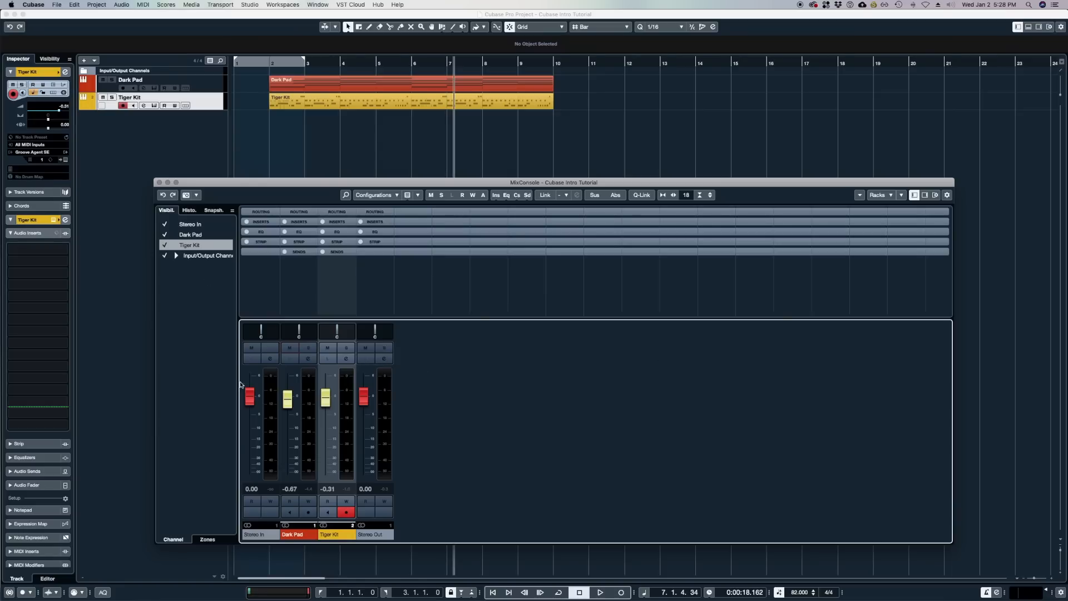
- Close the MixConsole, and view the Dark Pad track's Retrologue instrument window before closing it
click(160, 183)
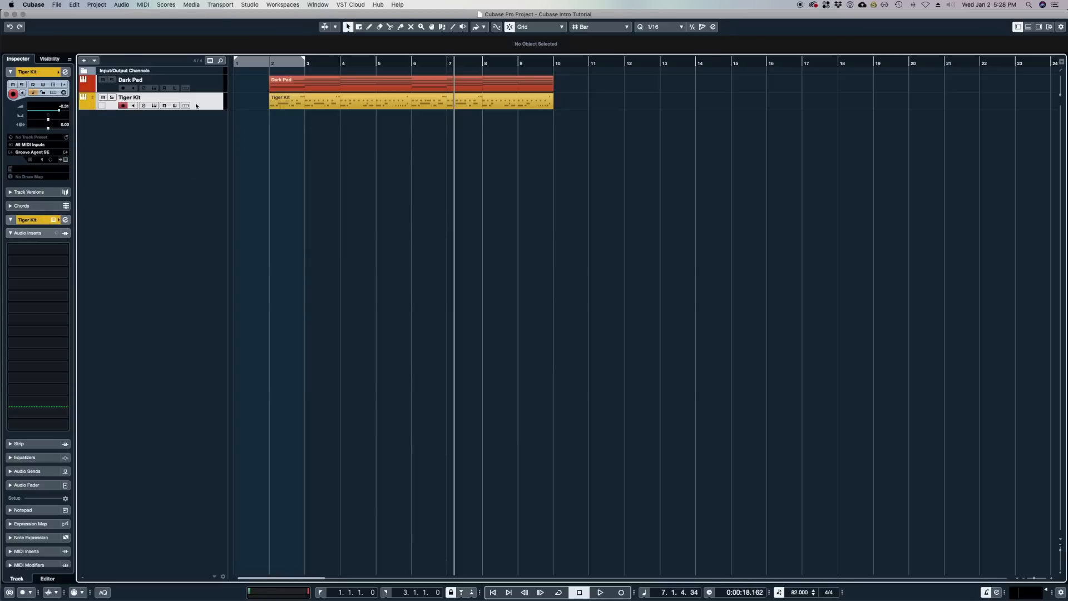
click(208, 87)
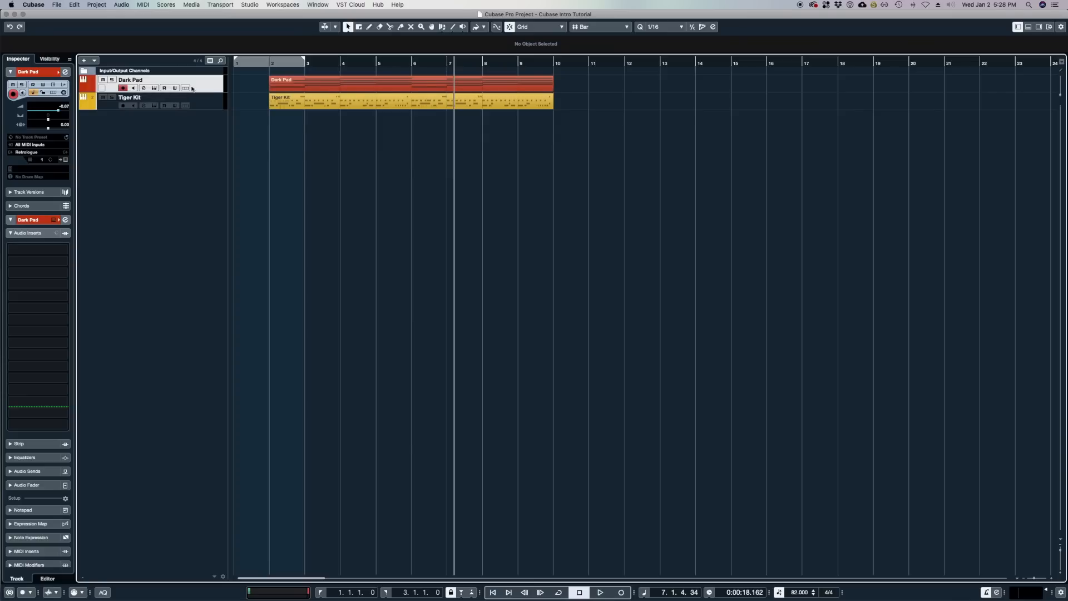
click(206, 102)
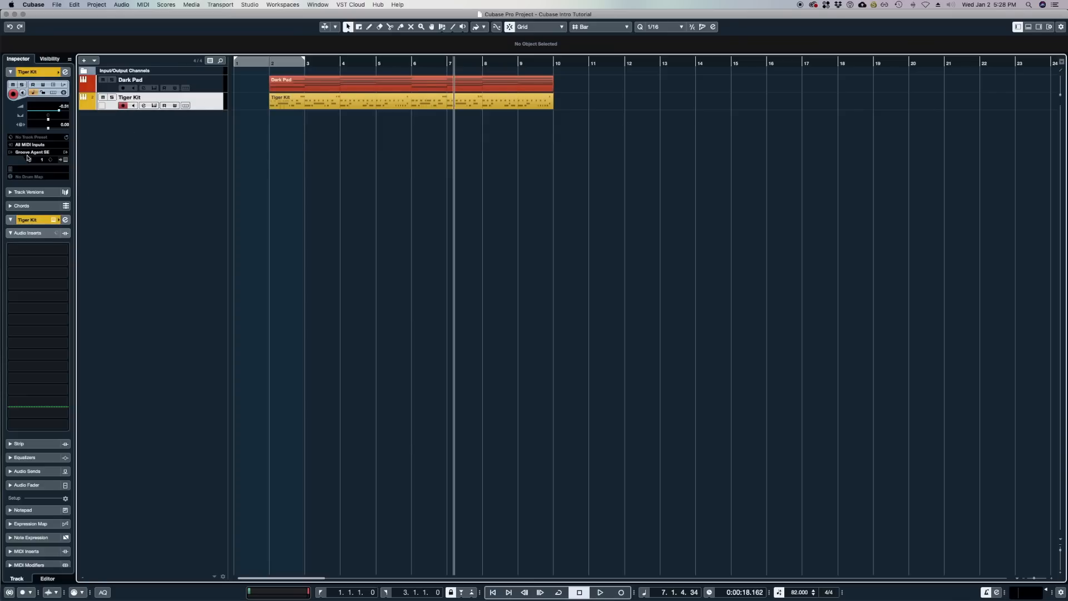
click(213, 87)
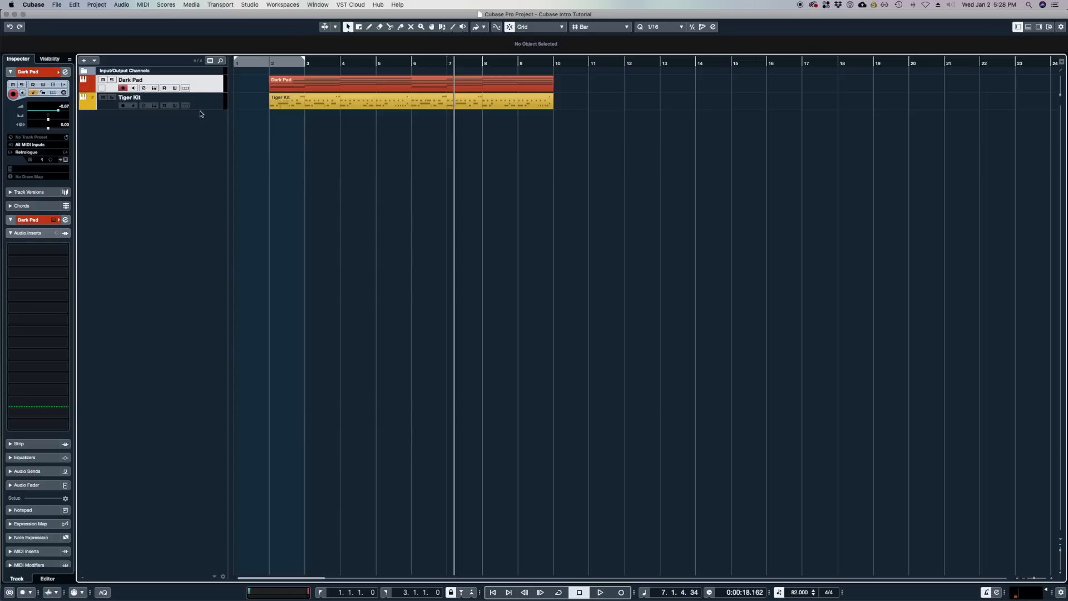
click(65, 160)
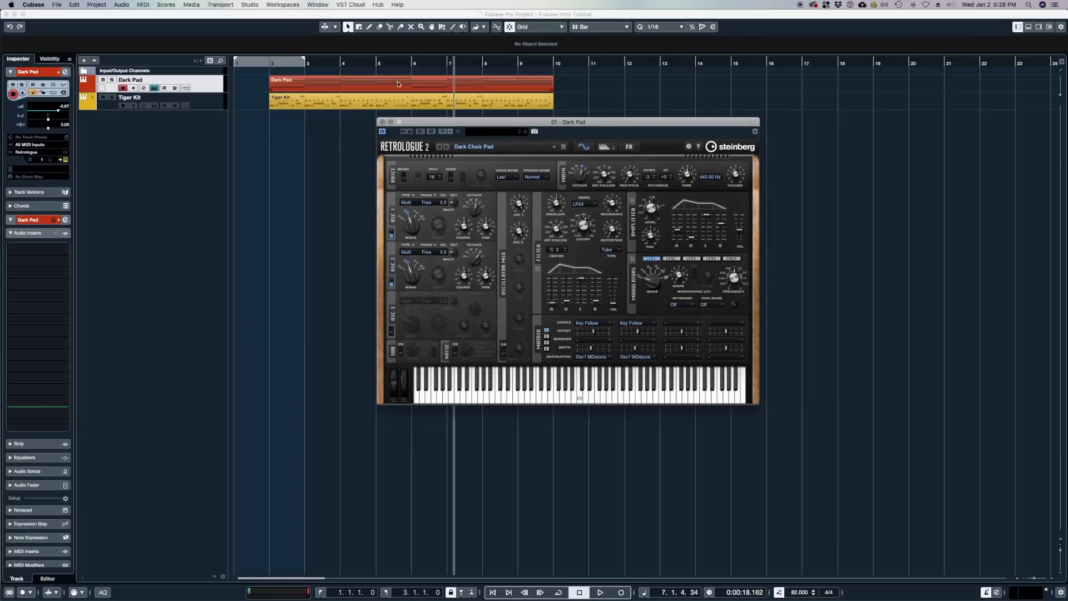
click(382, 122)
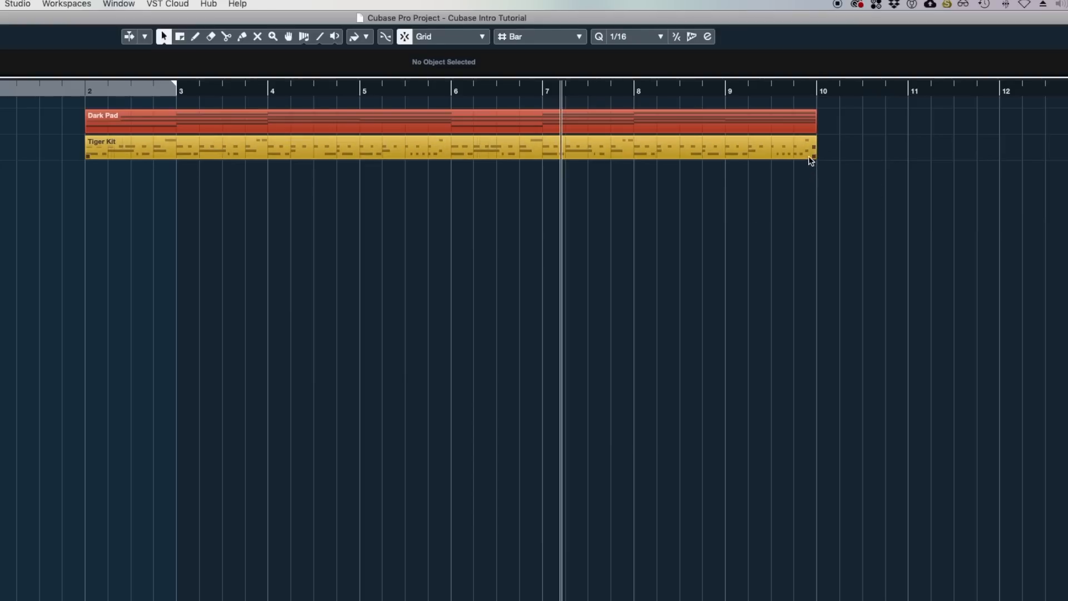
- Duplicate the Tiger Kit part twice so that copies start at bars 10 and 18
drag(813, 159, 833, 173)
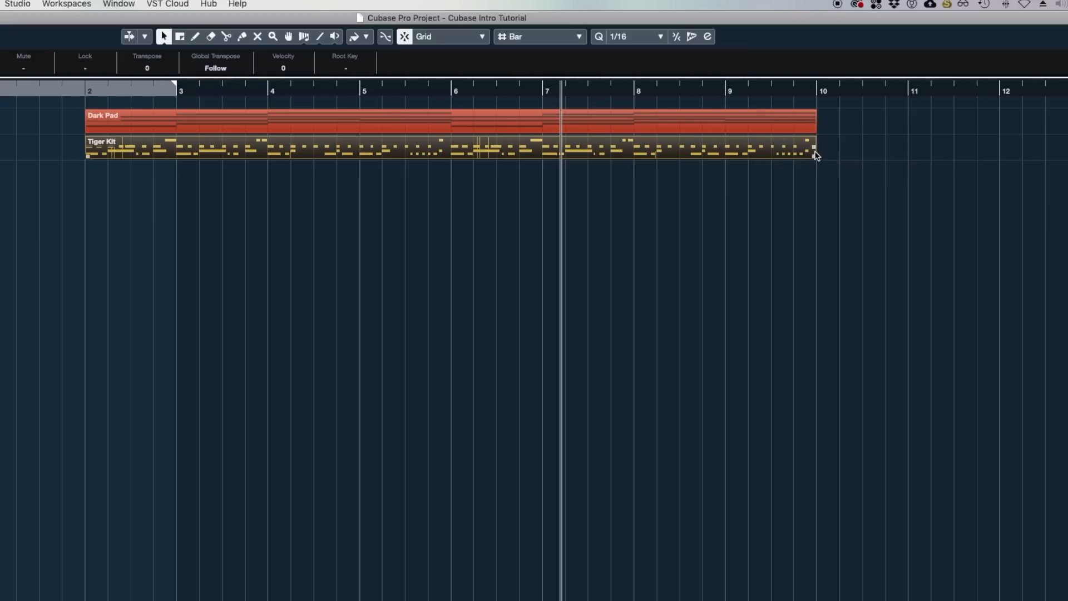
drag(815, 149, 945, 158)
key(g)
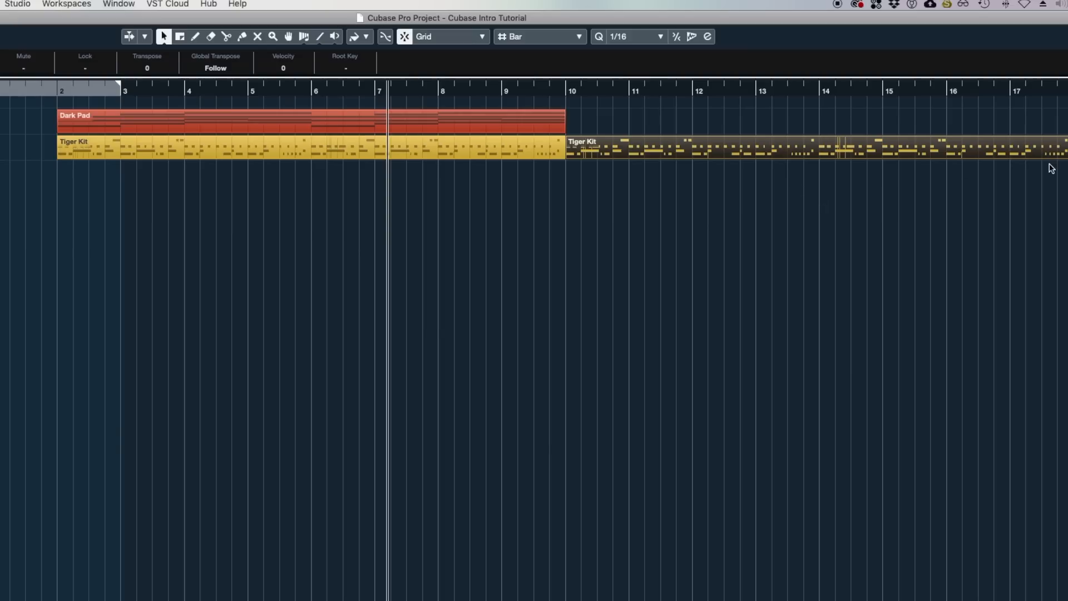
scroll(534, 340, right, 2)
key(super+d)
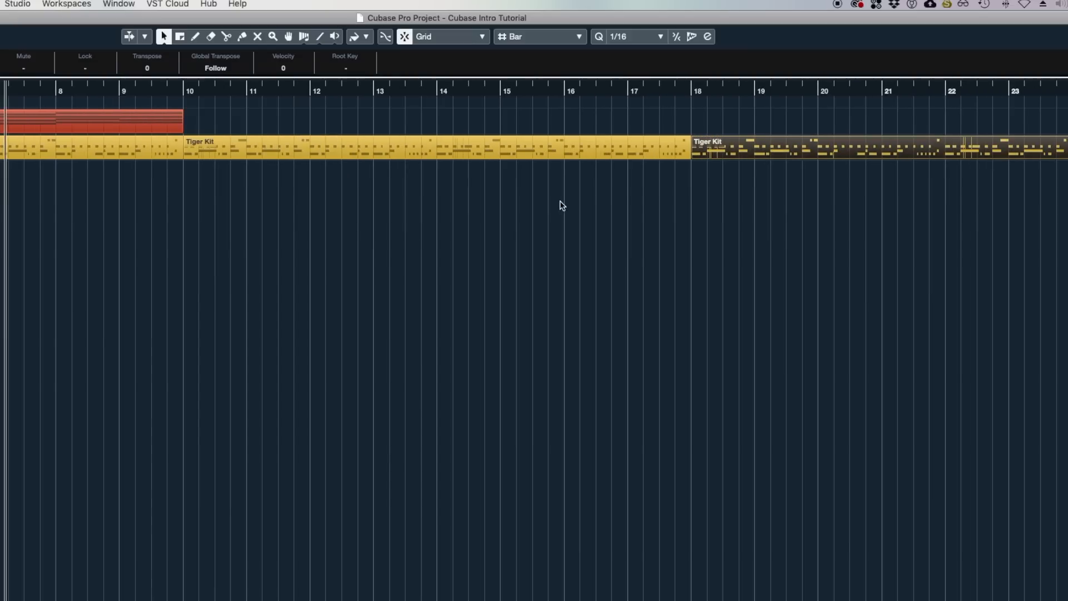
- Delete the two copied Tiger Kit parts from bar 10 onward
scroll(545, 197, left, 10)
key(g)
key(g)
drag(575, 191, 858, 133)
key(Delete)
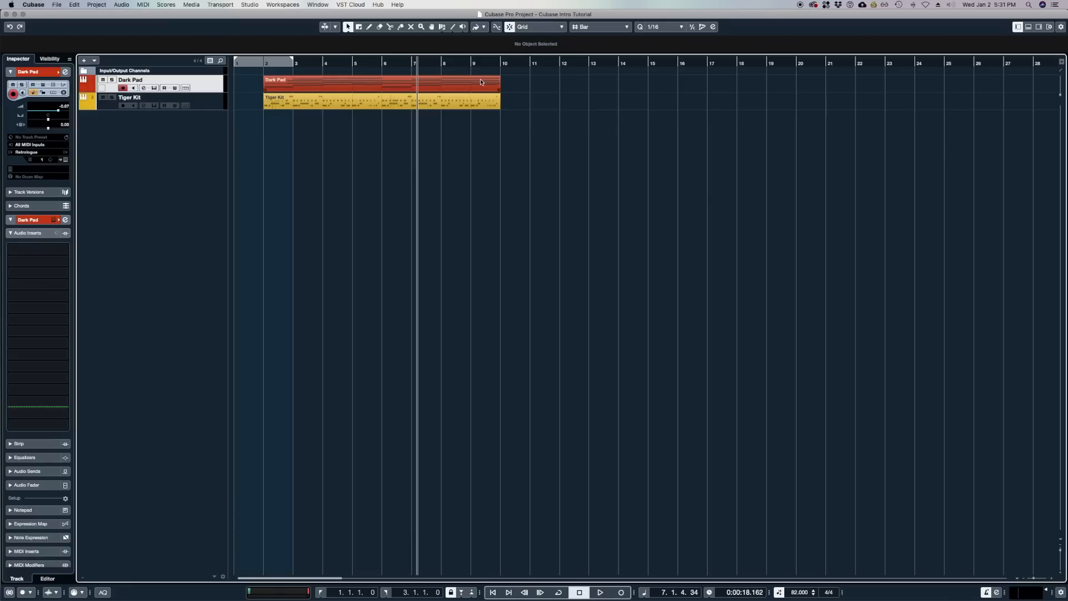
- Duplicate the Dark Pad part to bar 10, delete the copy, and select the original parts one after the other
drag(500, 86, 675, 92)
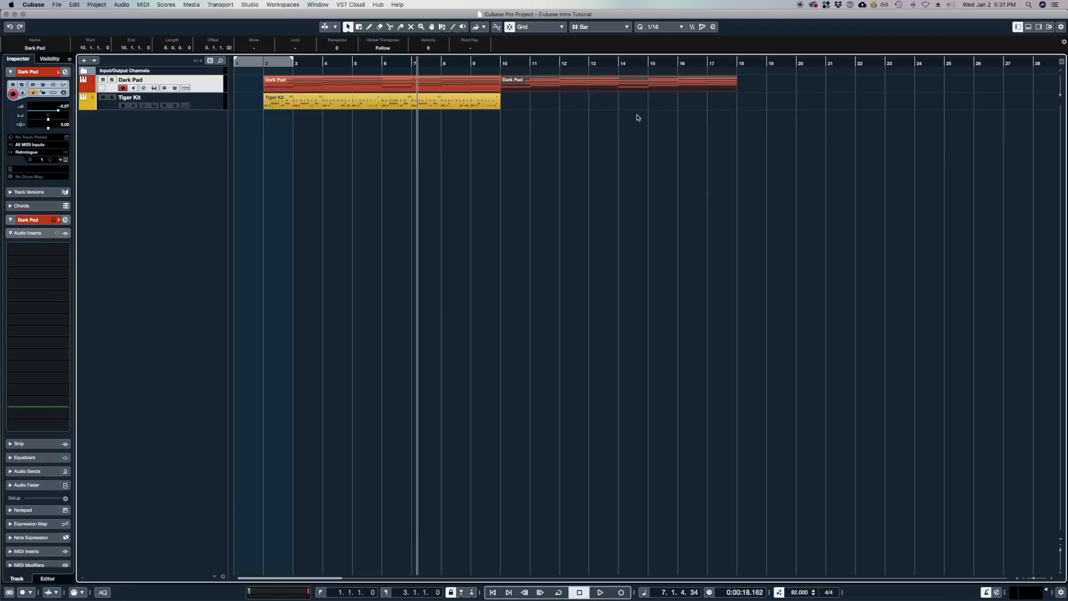
key(Delete)
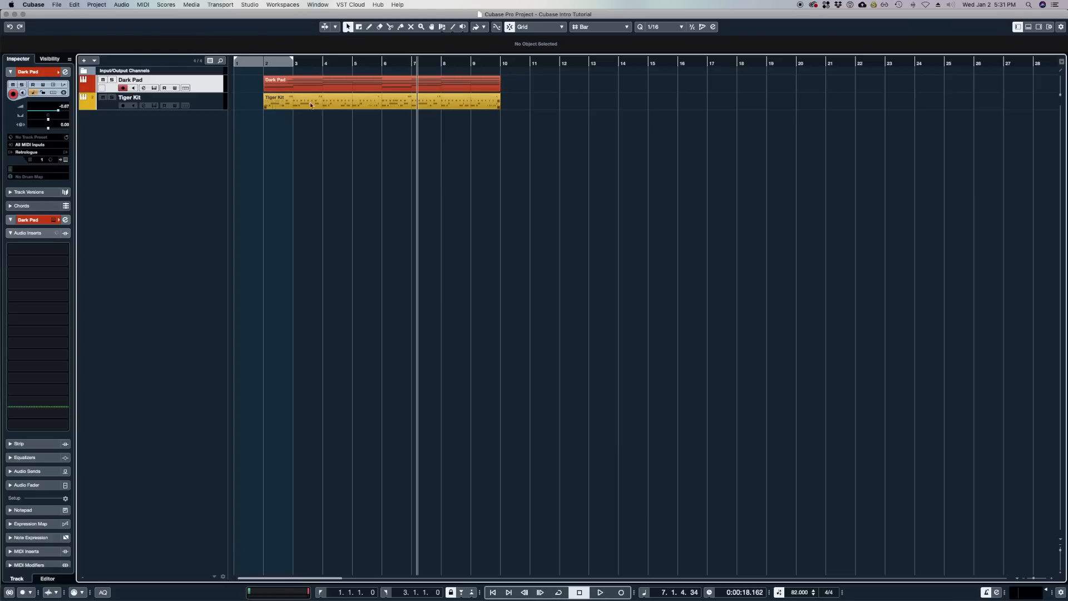
click(266, 105)
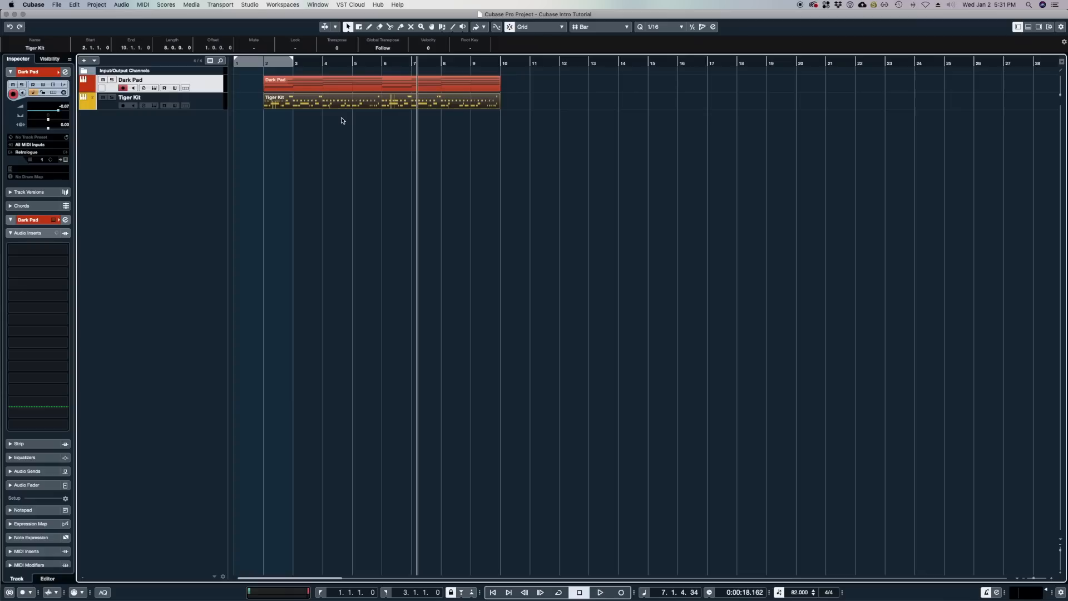
click(367, 84)
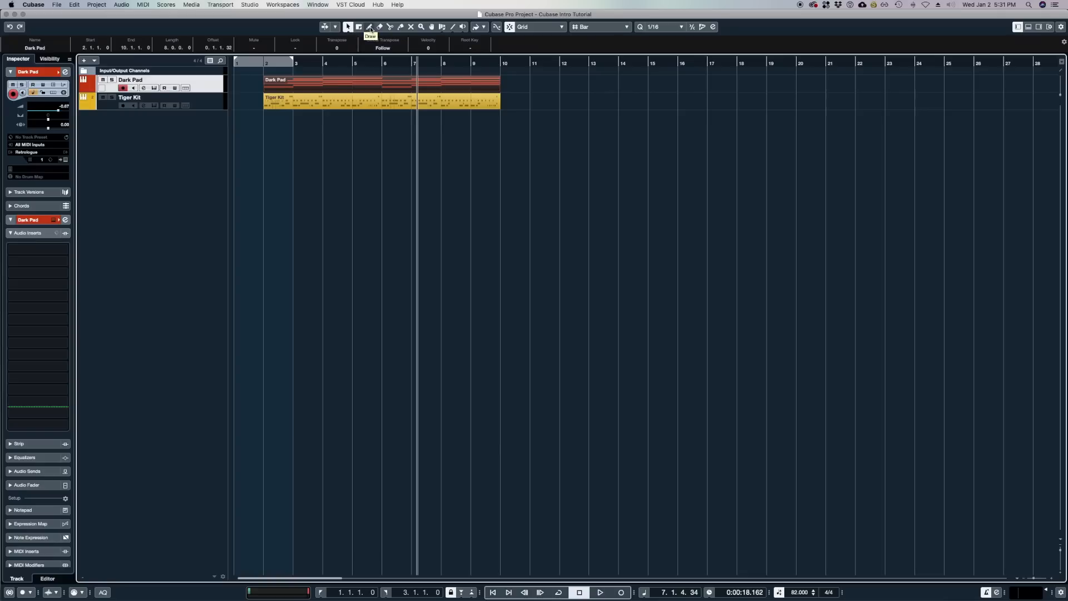
- Try drawing an empty part on the Dark Pad track after the existing part with the Draw tool, and undo it
click(369, 28)
drag(555, 76, 705, 79)
key(super+z)
- Draw a one-bar part at bar 11 on the Tiger Kit track, return to Object Selection, and open it in the Key Editor
drag(537, 97, 561, 99)
key(1)
double_click(539, 108)
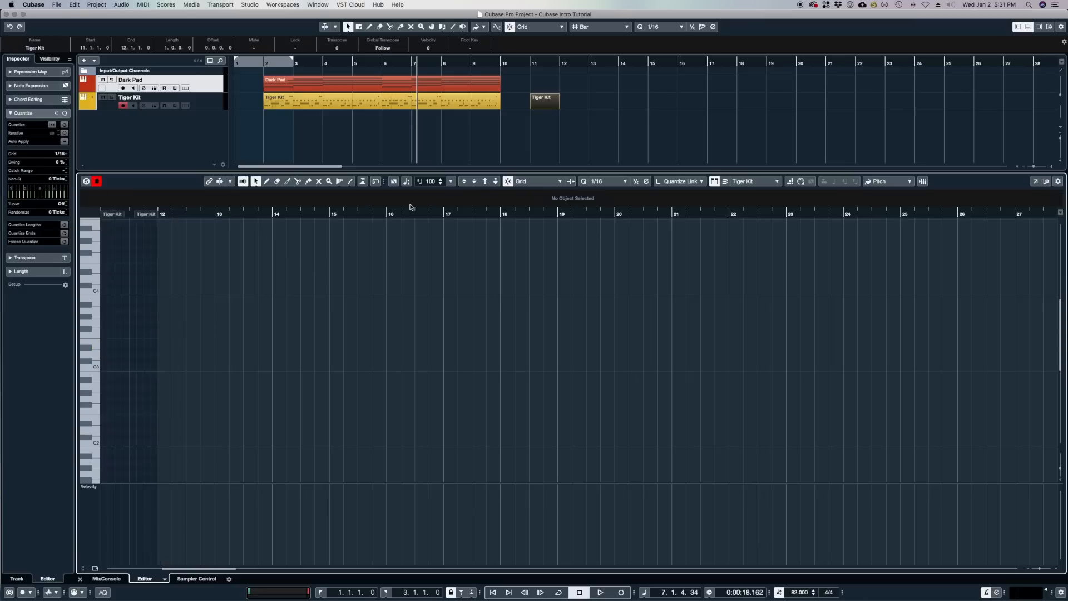
scroll(126, 389, down, 5)
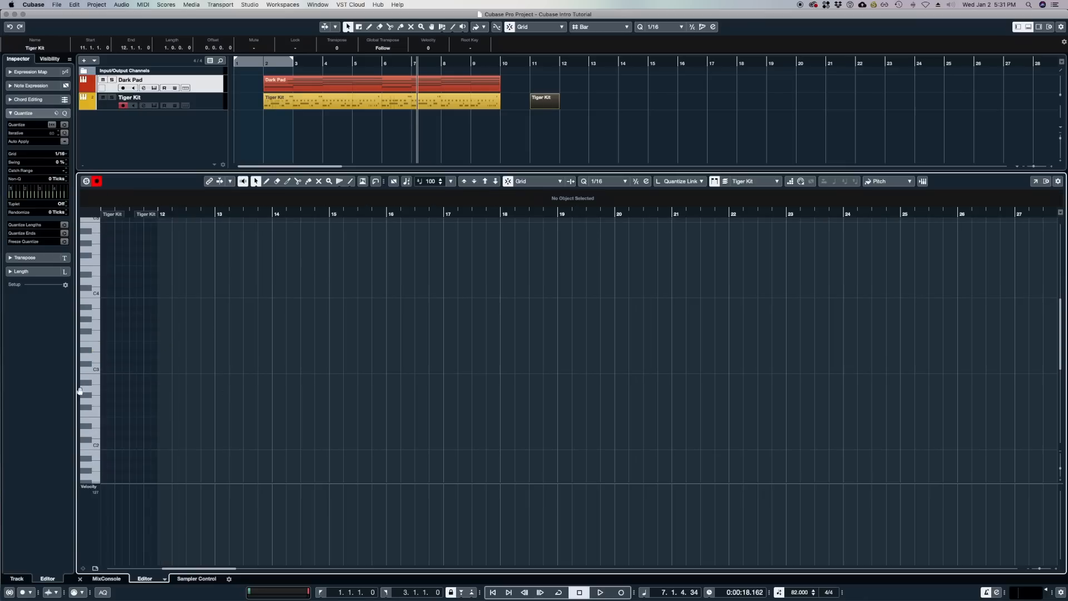
- Draw five alternating drum notes on C0, D0 and C#0 in the bar 11 Tiger Kit part and play them back
scroll(119, 416, down, 5)
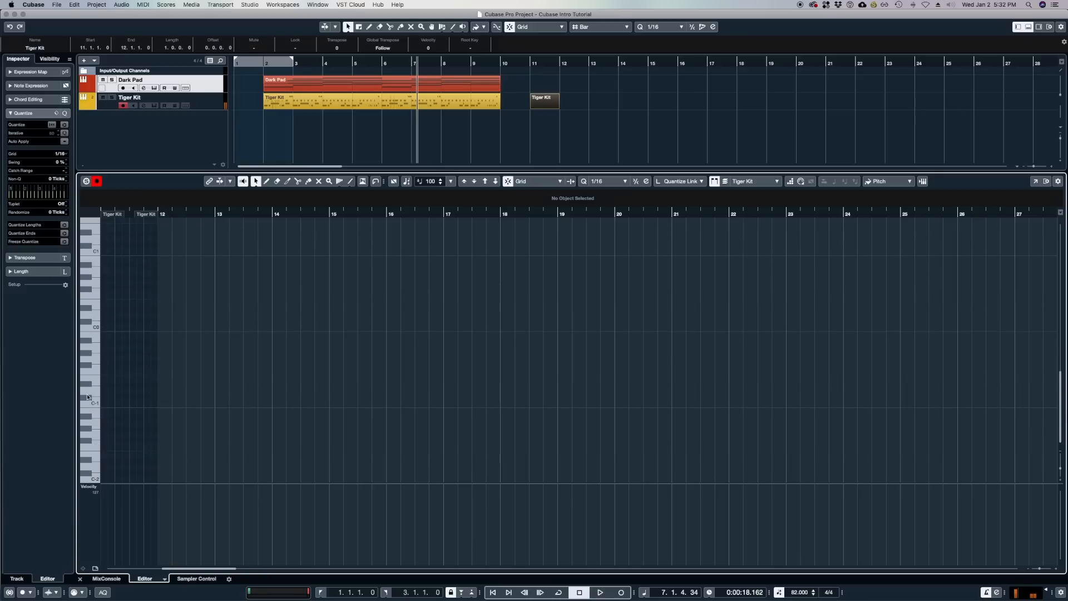
key(h)
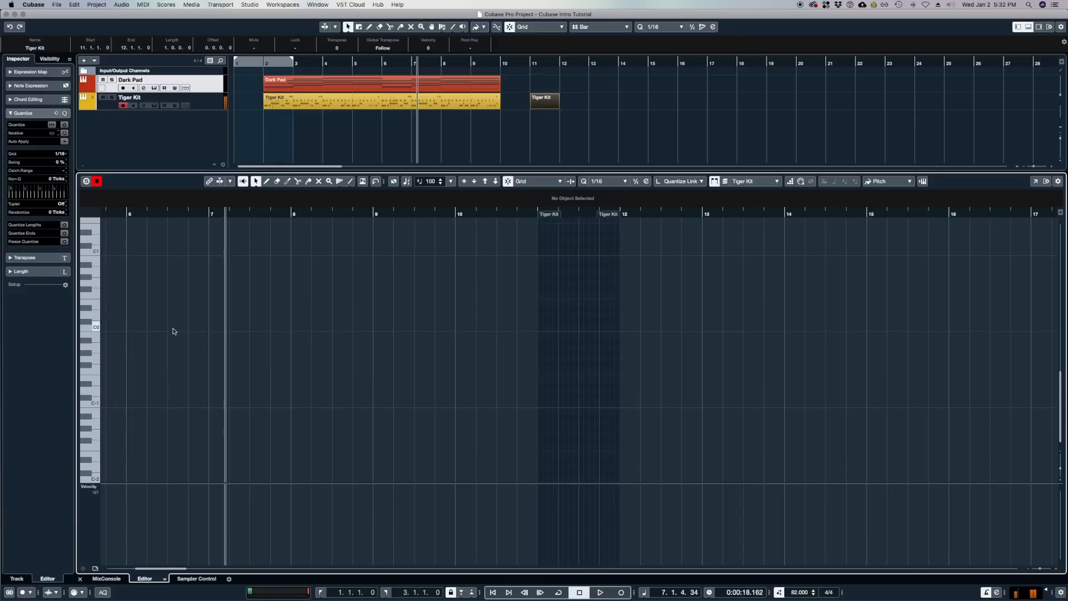
click(542, 327)
click(550, 315)
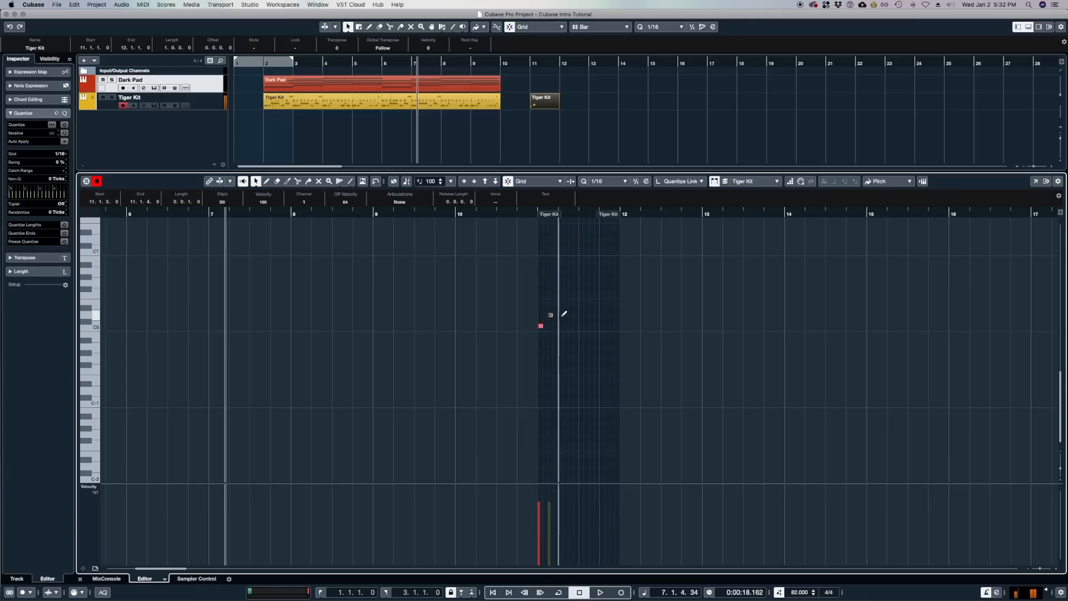
click(562, 321)
click(572, 314)
click(586, 320)
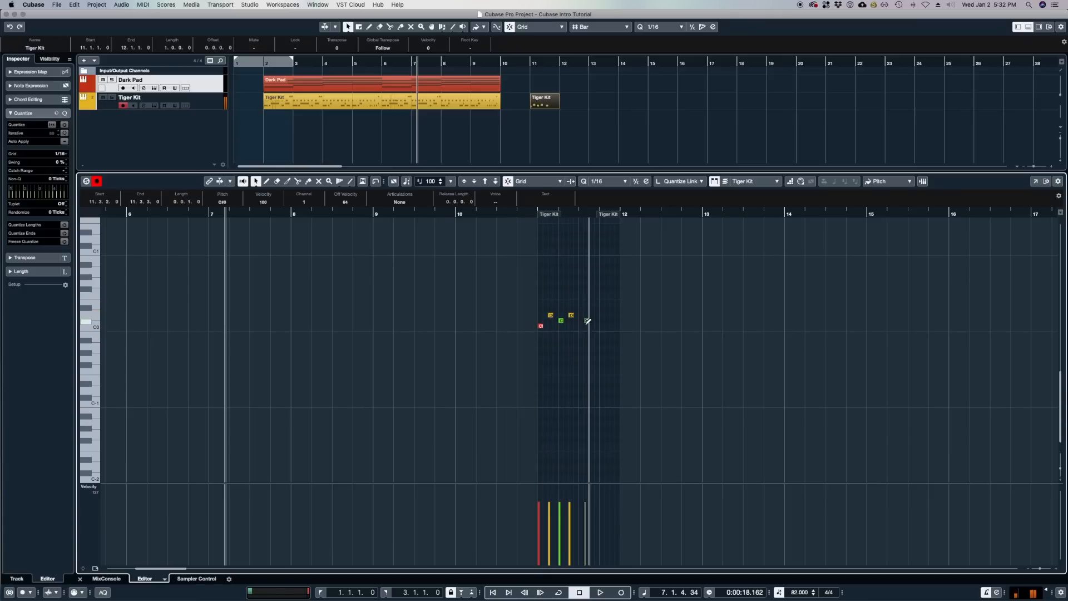
click(538, 211)
key(space)
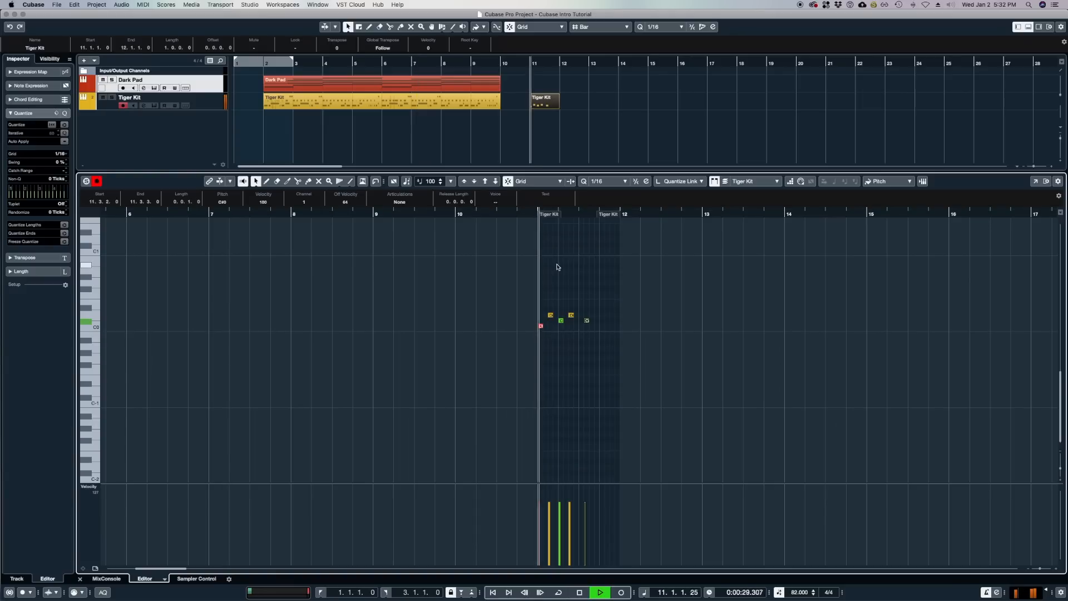
key(space)
- Delete all notes drawn in the bar 11 Tiger Kit part, close the Key Editor and delete the empty part
drag(614, 282, 535, 346)
key(Delete)
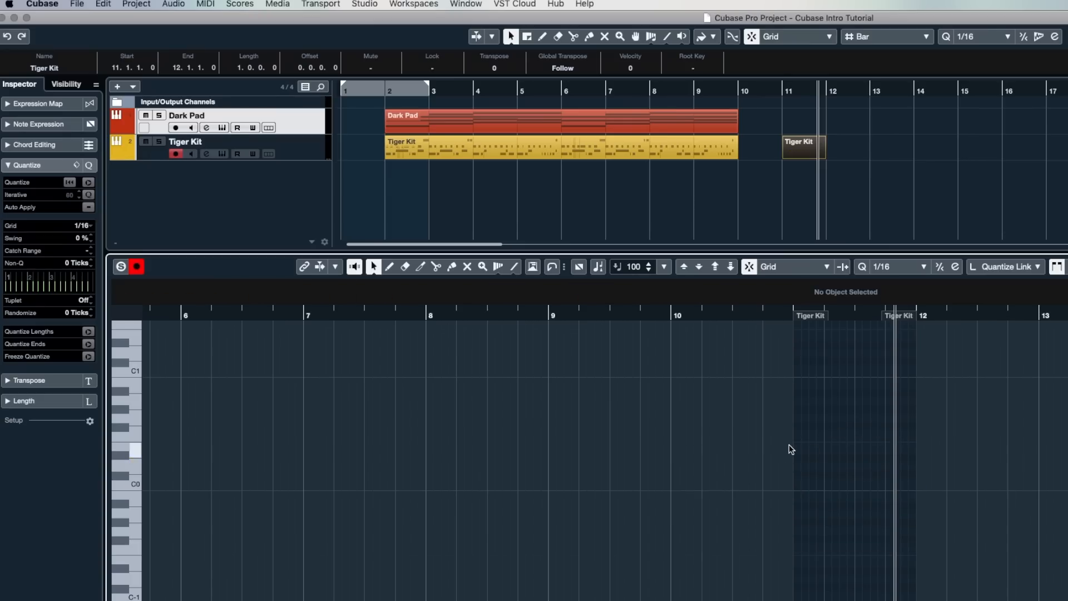
key(alt+super+b)
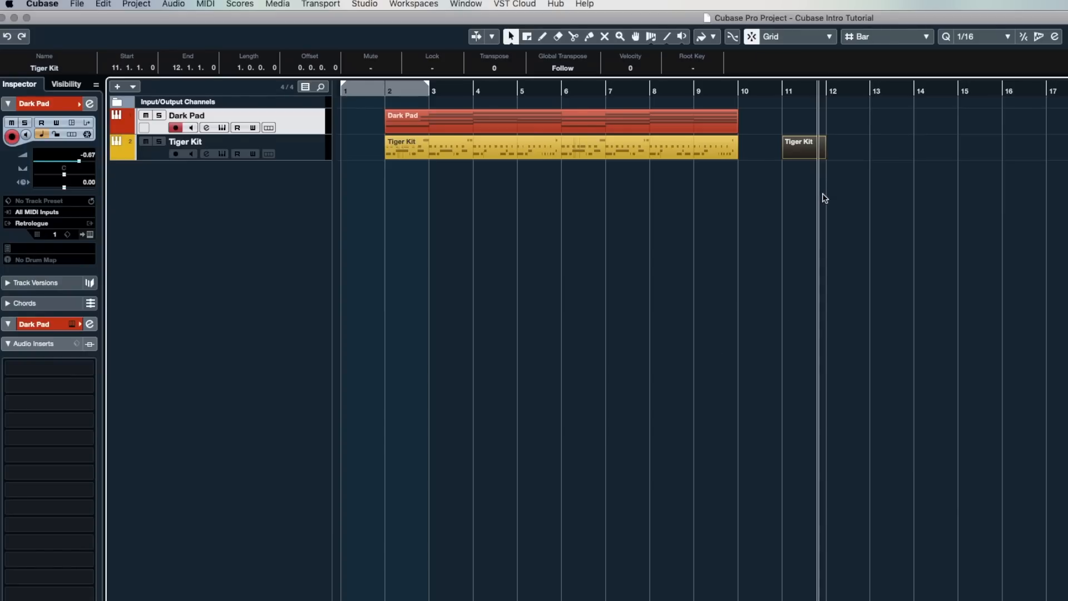
key(Delete)
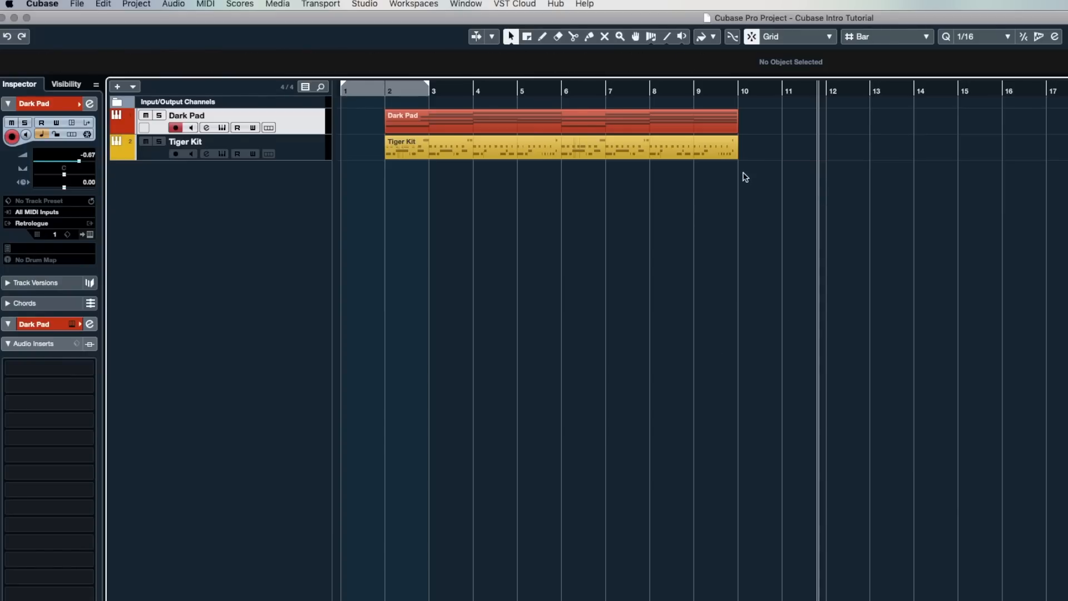
- Split the Tiger Kit part at bar 6 and glue the pieces back together
click(573, 36)
click(564, 144)
click(589, 36)
click(522, 113)
click(528, 146)
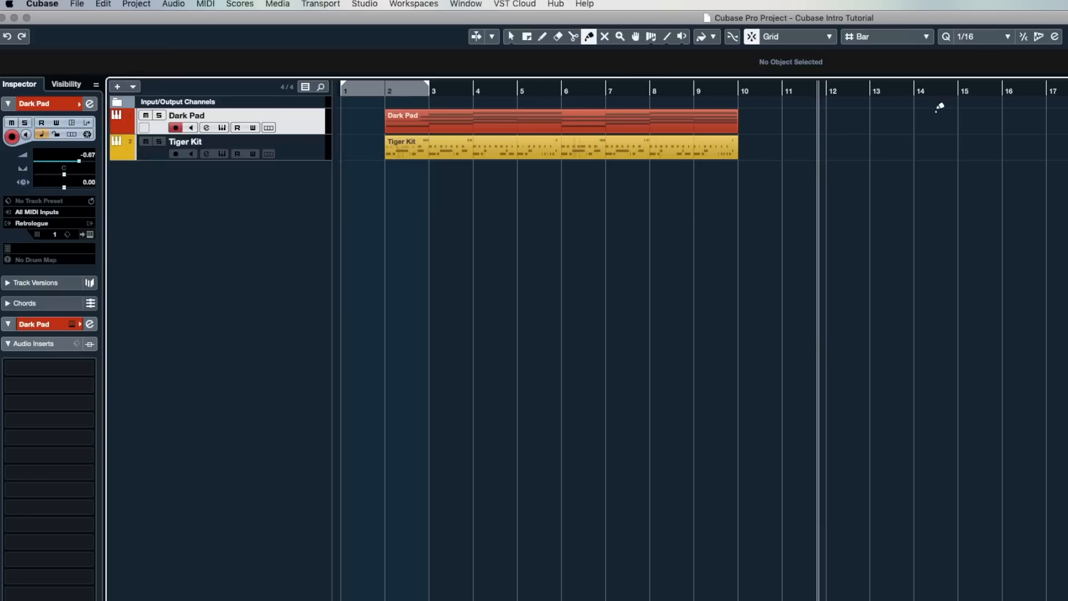
- Mute and unmute the whole Tiger Kit part twice with the Mute tool
click(604, 37)
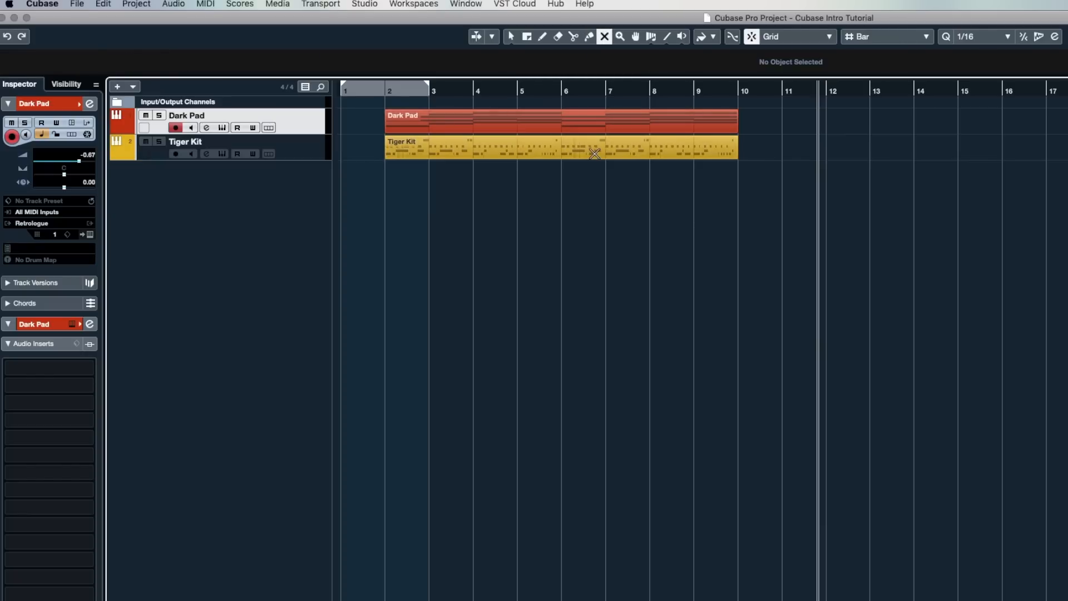
click(594, 150)
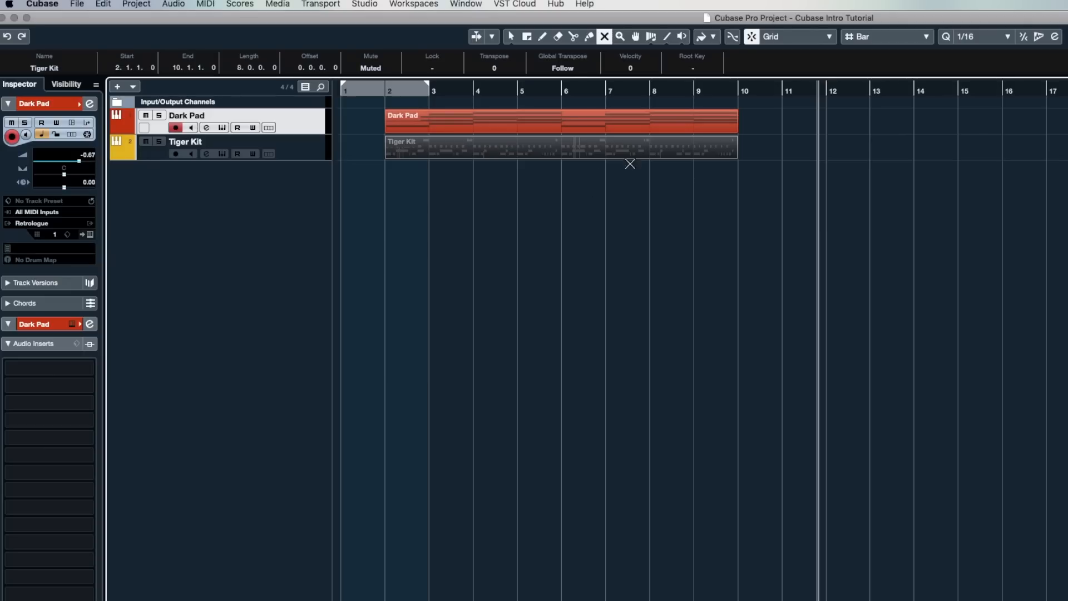
click(600, 151)
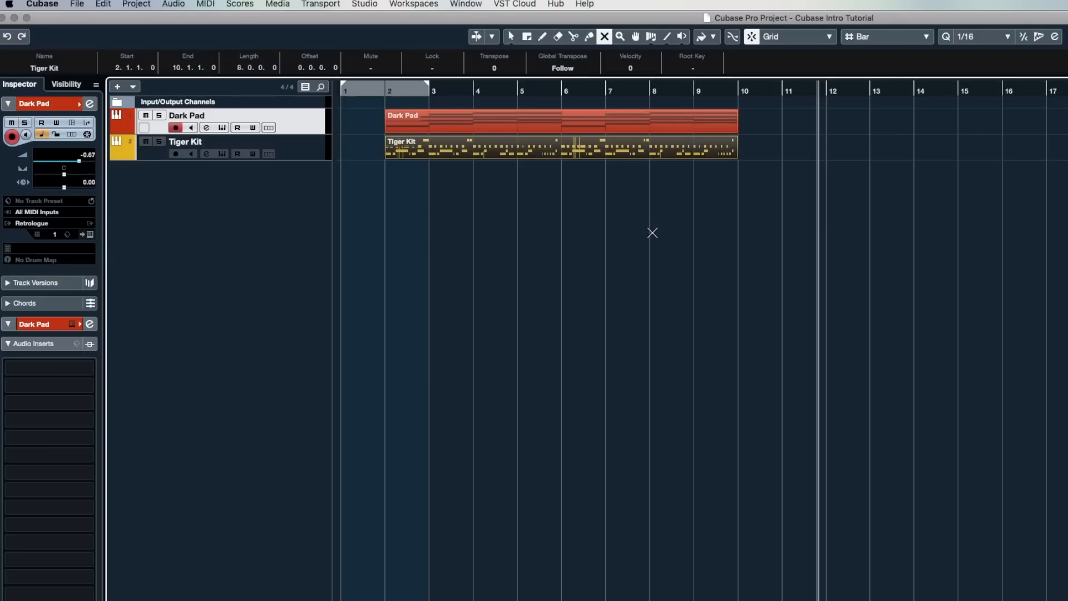
click(575, 149)
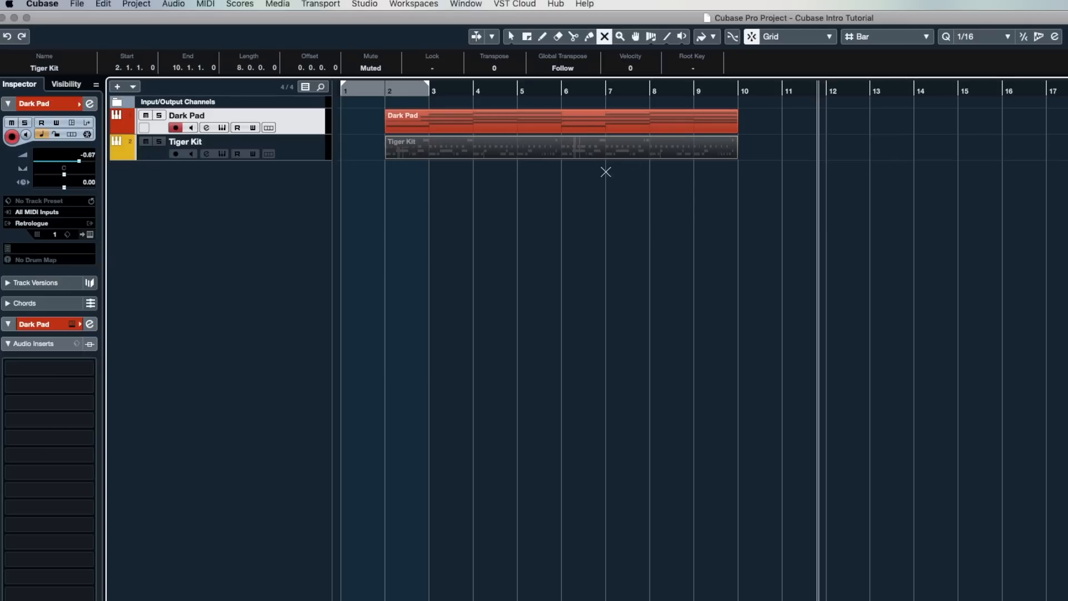
click(582, 139)
- Split the Tiger Kit part at bar 6, mute its first half and deselect it
click(573, 36)
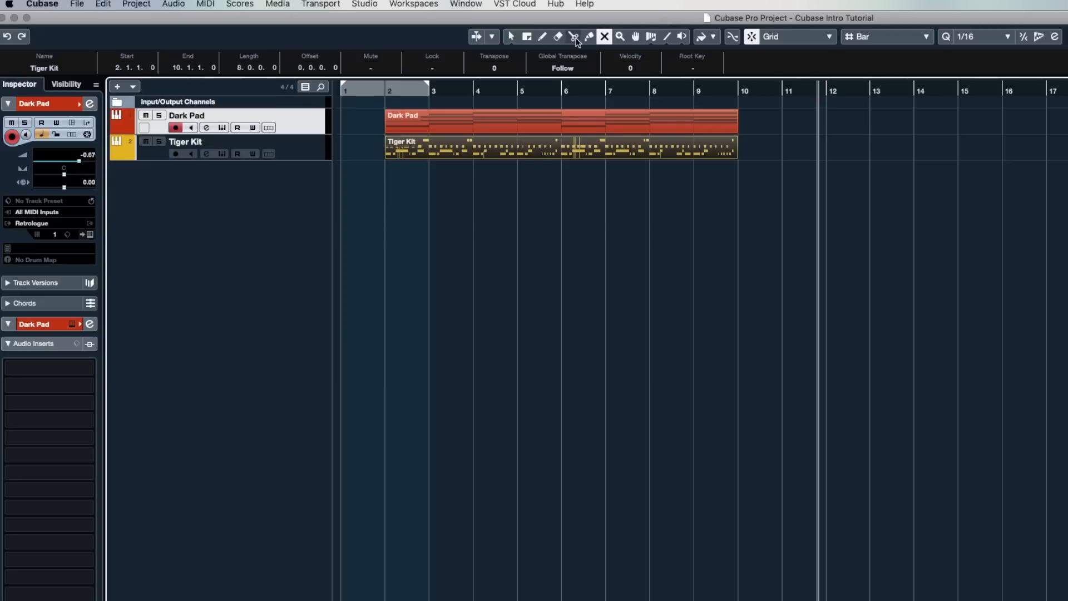
click(566, 152)
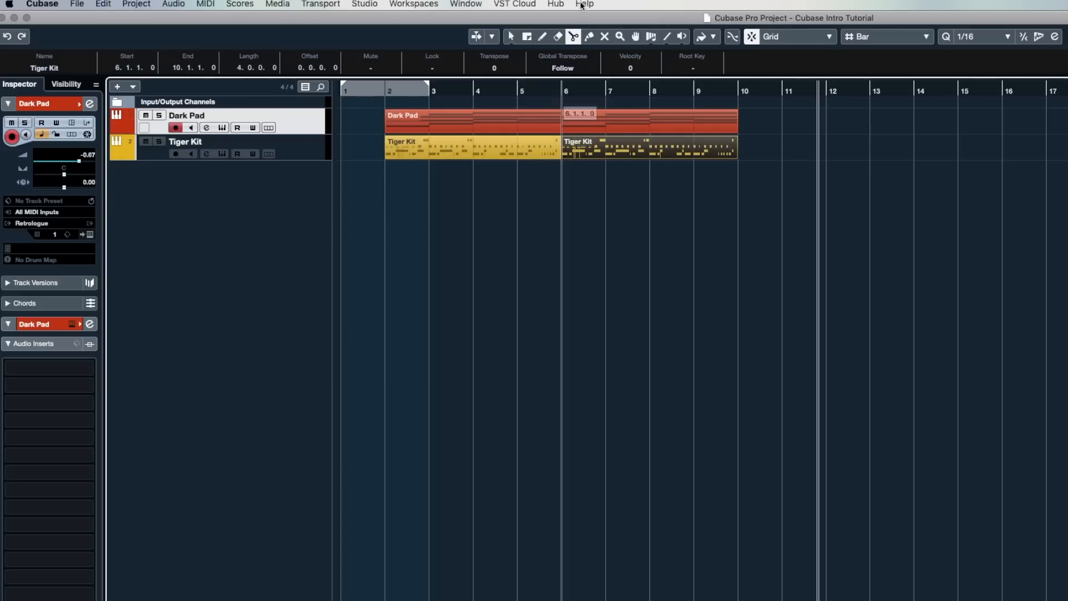
click(604, 36)
click(507, 149)
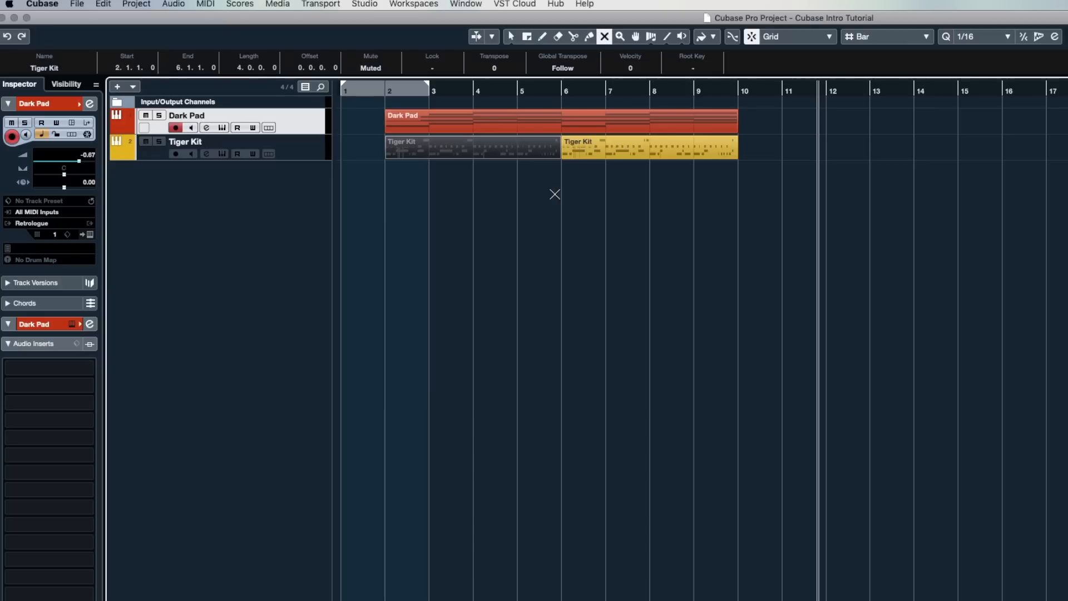
click(546, 196)
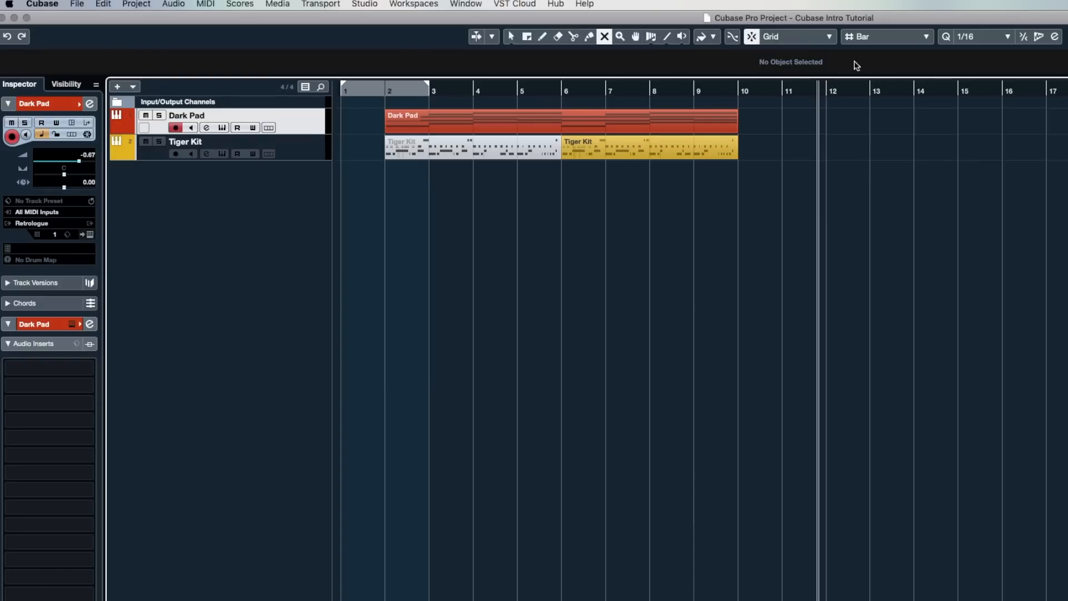
- Turn snap off, try moving the Dark Pad and second Tiger Kit parts freely, then undo the moves and re-enable snap
click(755, 38)
click(510, 36)
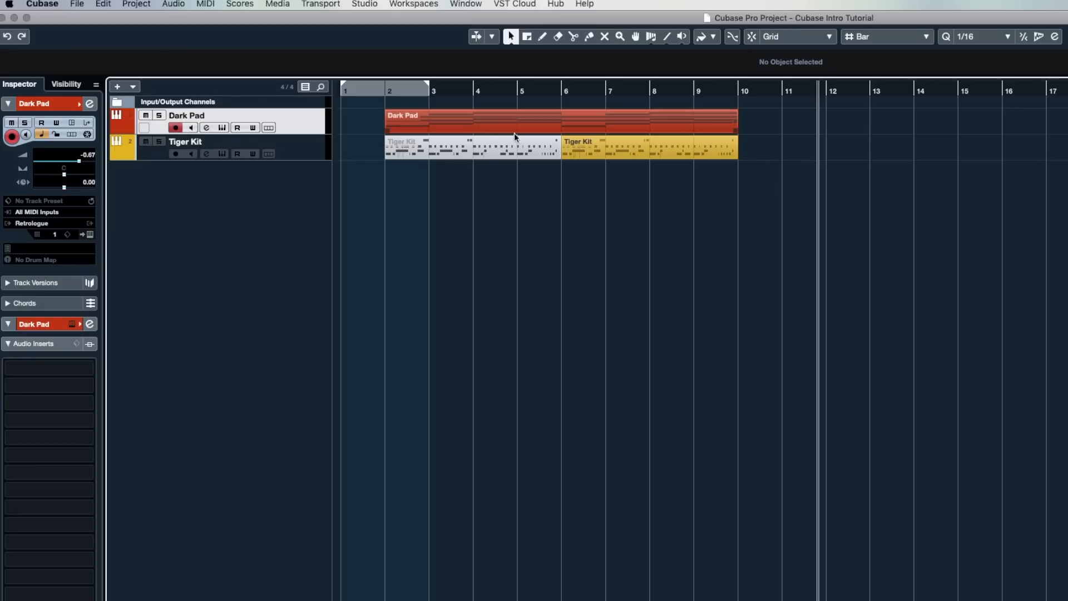
drag(482, 128, 735, 131)
drag(564, 156, 585, 156)
key(super+z)
key(super+z)
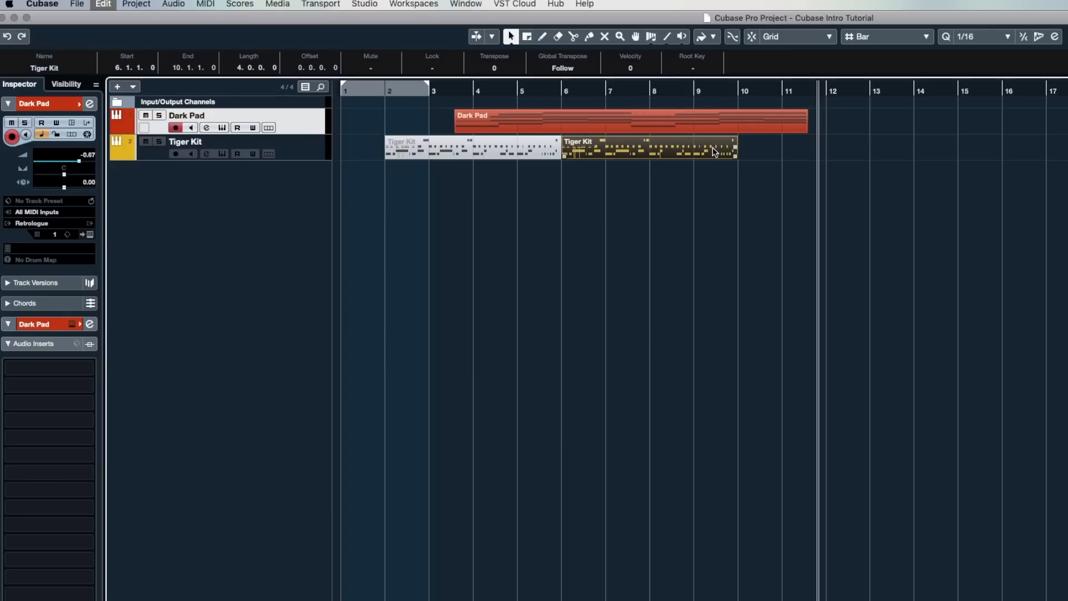
click(752, 37)
drag(736, 133, 744, 167)
- Split the Dark Pad part at bars 6, 7 and 8, undo the splits and return to Object Selection
click(573, 37)
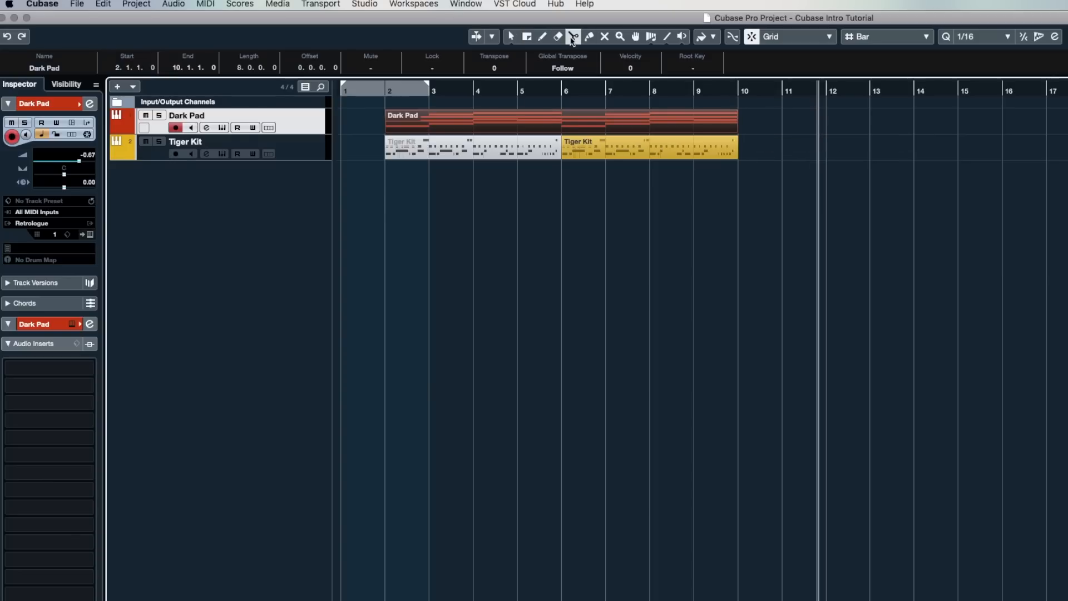
click(563, 127)
click(607, 126)
click(652, 126)
key(super+z)
key(super+z)
key(super+z)
key(1)
- Set the grid type to Beat and try adjusting the end of the Dark Pad part
click(890, 37)
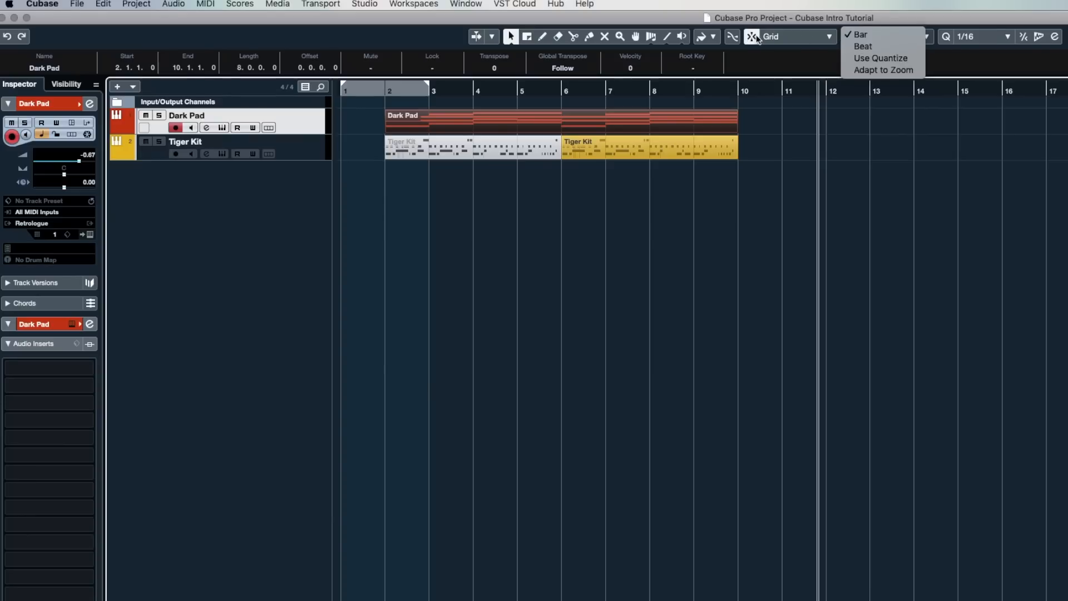
click(872, 48)
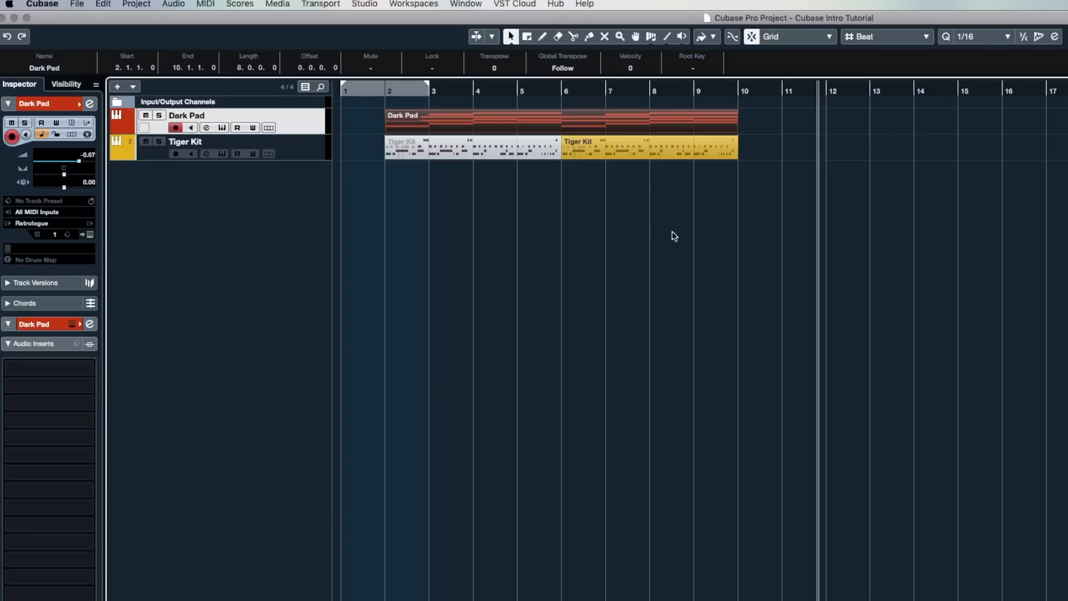
mouse_move(735, 129)
mouse_down()
mouse_move(775, 132)
mouse_move(736, 136)
mouse_up()
- Set the grid type to Use Quantize, try adjusting the end of the Dark Pad part, and undo it
click(883, 49)
click(883, 46)
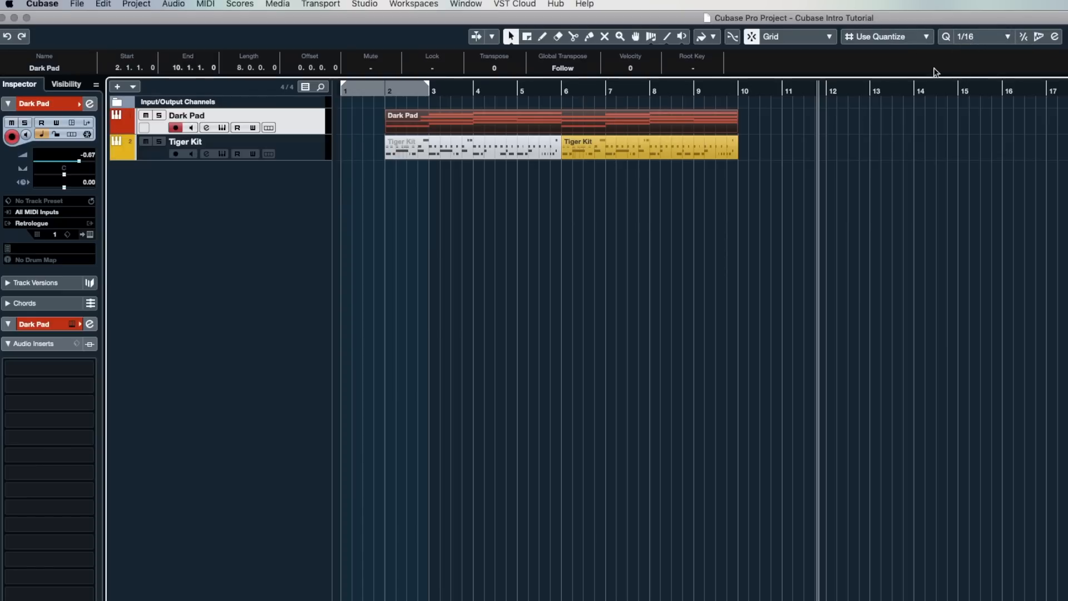
drag(734, 129, 769, 132)
key(super+z)
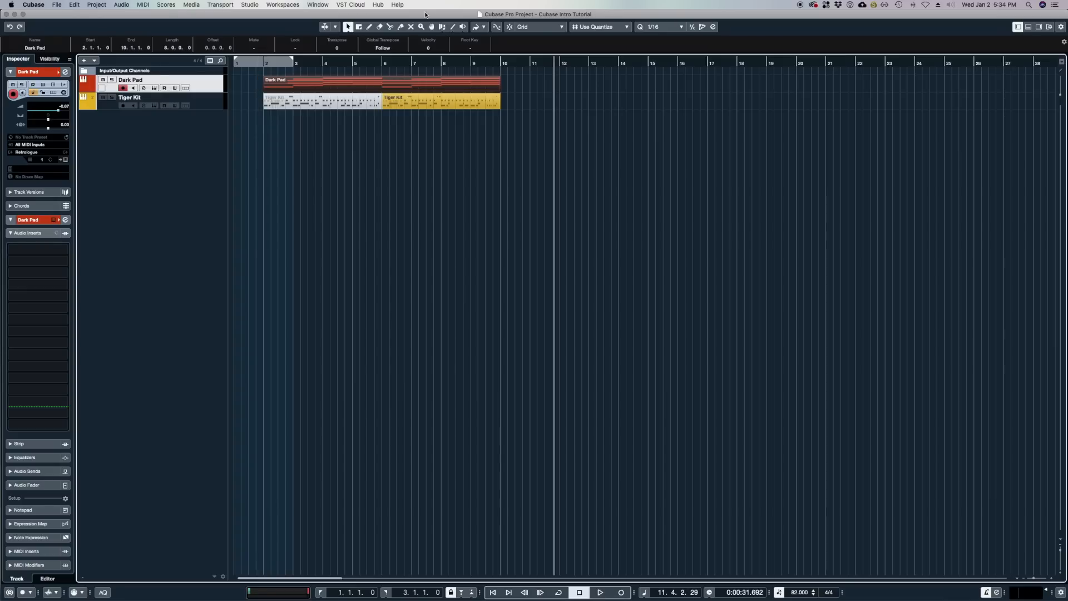
- Set the grid type to Adapt to Zoom and try small moves of the Dark Pad part near bars 9 and 2
click(509, 27)
click(619, 25)
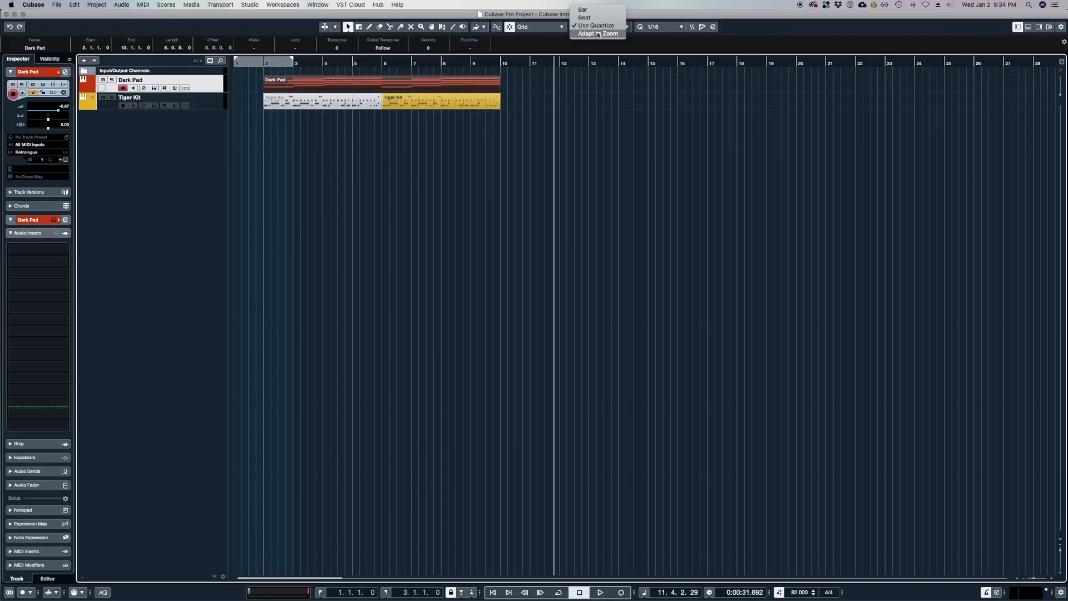
click(598, 33)
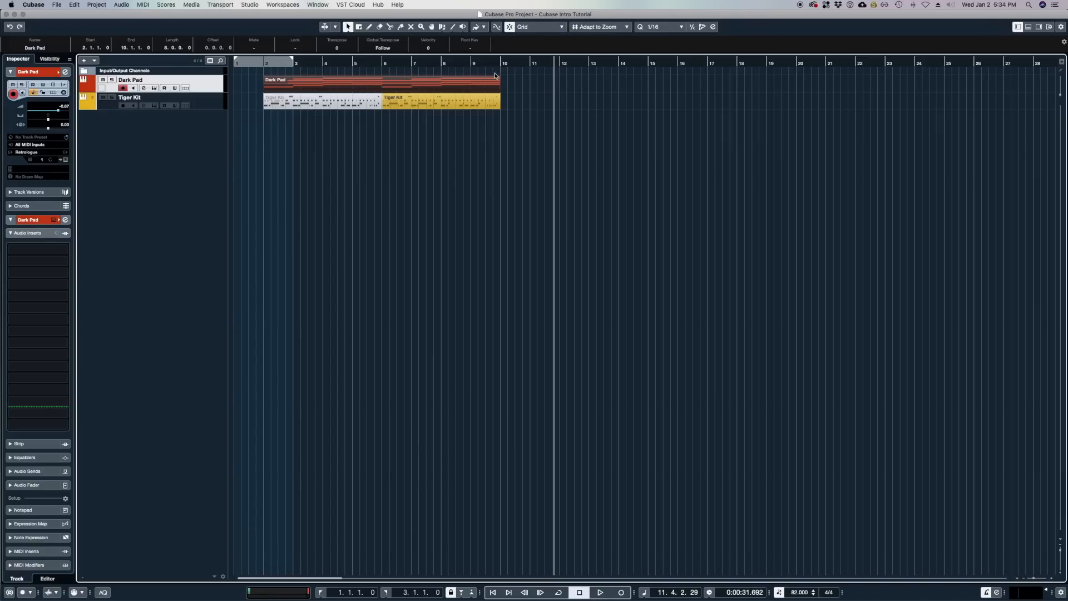
drag(482, 64, 494, 128)
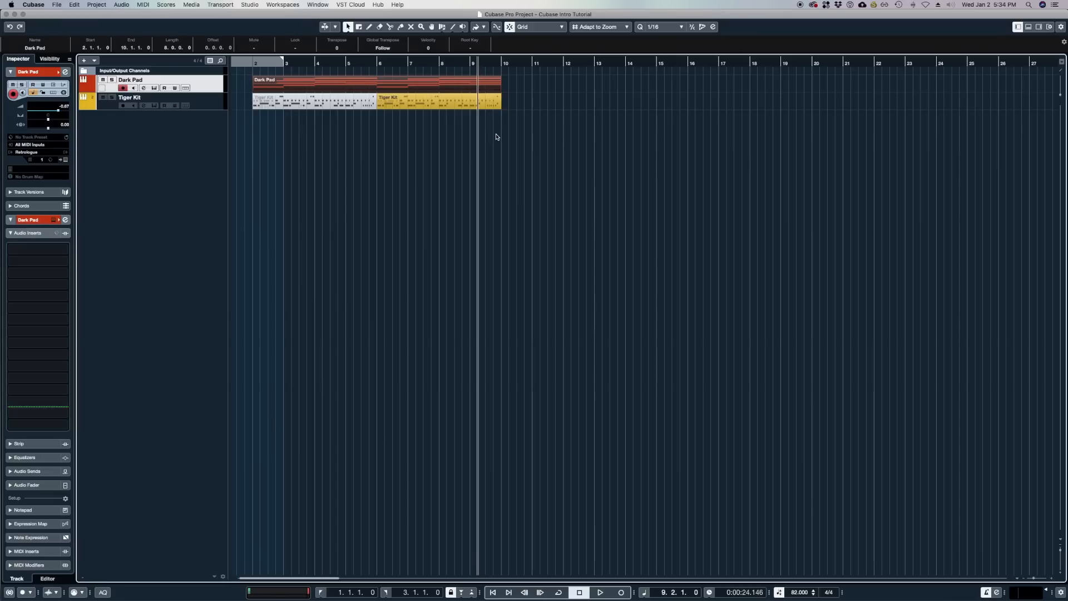
key(h)
mouse_move(554, 82)
mouse_down()
mouse_move(637, 85)
mouse_move(554, 94)
mouse_up()
drag(248, 64, 259, 111)
mouse_move(428, 88)
mouse_down()
mouse_move(481, 89)
mouse_move(427, 91)
mouse_up()
- Magnify the timeline around bar 2 and try shifting the Dark Pad part on the finer grid
key(h)
key(h)
key(h)
key(h)
key(h)
key(h)
key(h)
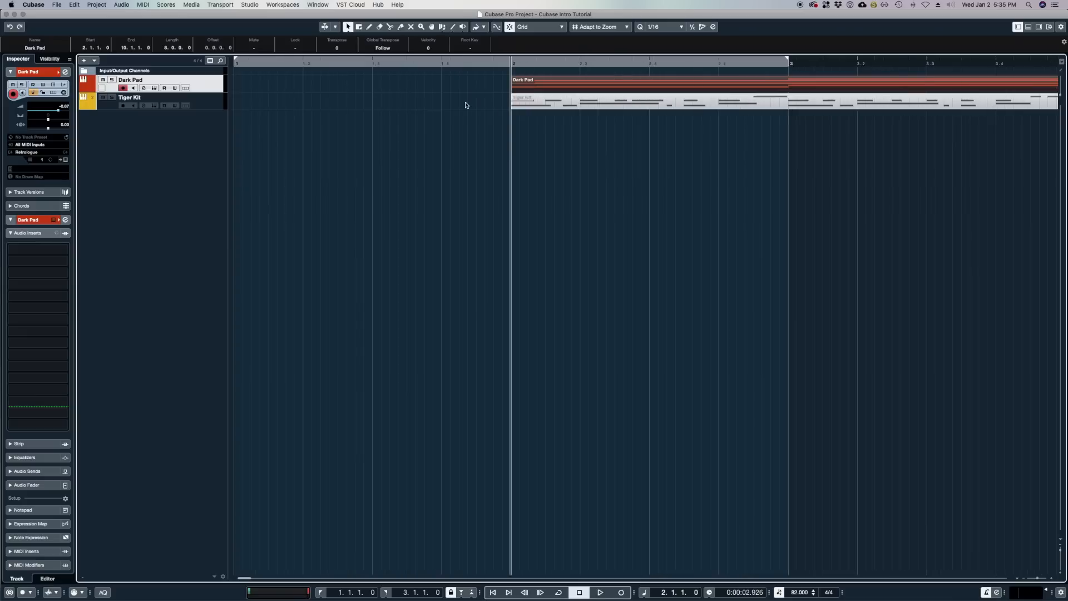
mouse_move(683, 85)
mouse_down()
mouse_move(749, 86)
mouse_move(679, 88)
mouse_up()
- Move the Dark Pad part to 3.3.1 on the coarser grid and return it to bar 2
key(g)
key(g)
key(g)
key(g)
key(g)
key(g)
key(g)
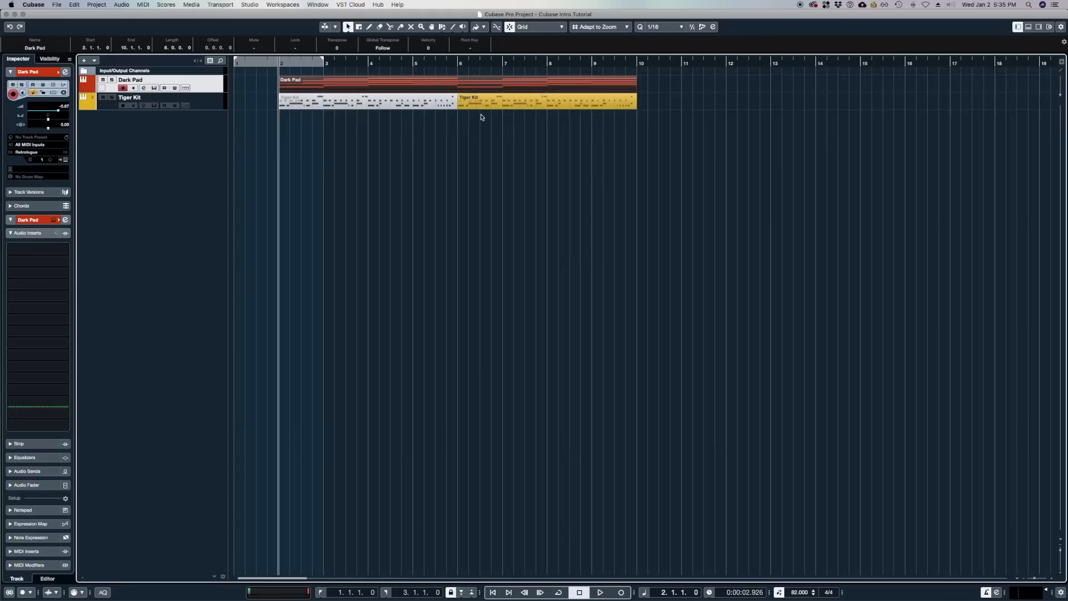
drag(322, 85, 371, 85)
key(g)
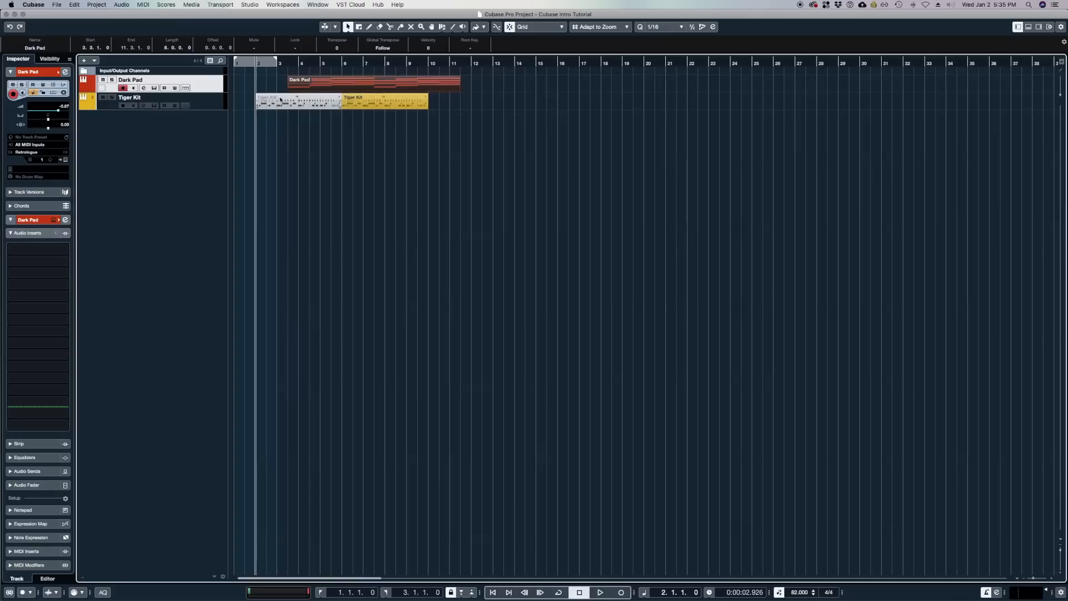
drag(305, 88, 262, 89)
- Zoom the timeline repeatedly in and out to examine how the grid lines adapt to the zoom level
key(g)
key(g)
key(h)
key(h)
key(h)
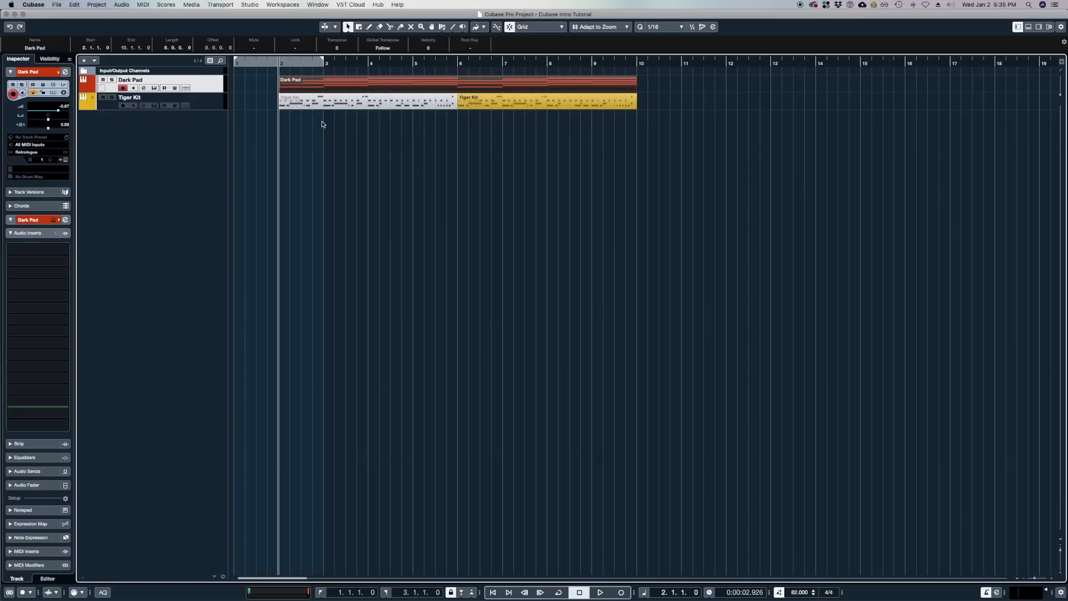
key(h)
key(h)
key(h)
key(h)
key(h)
key(h)
key(g)
key(g)
key(g)
key(g)
key(g)
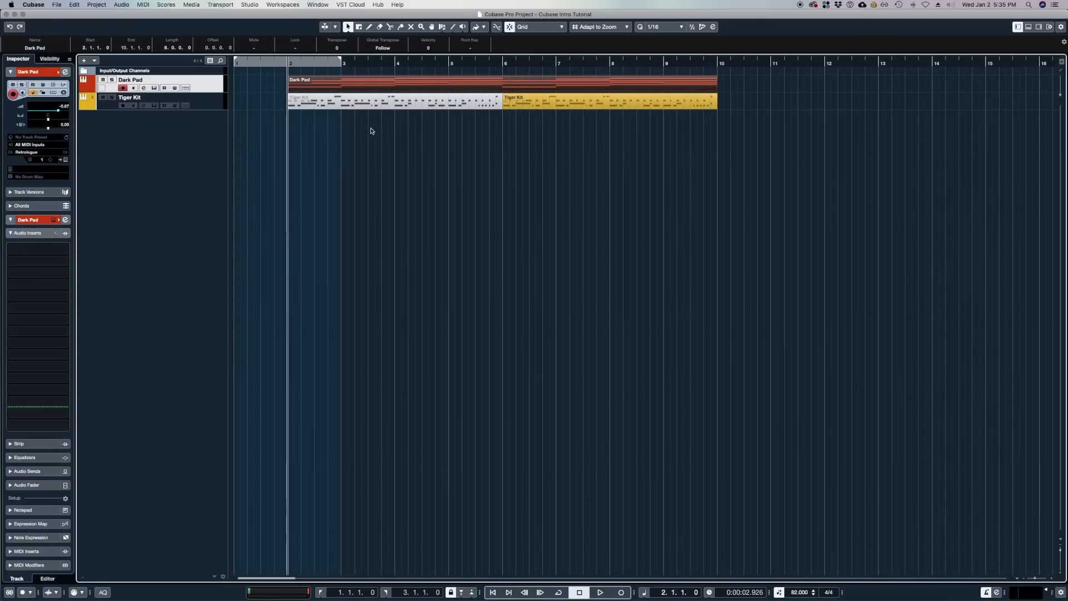